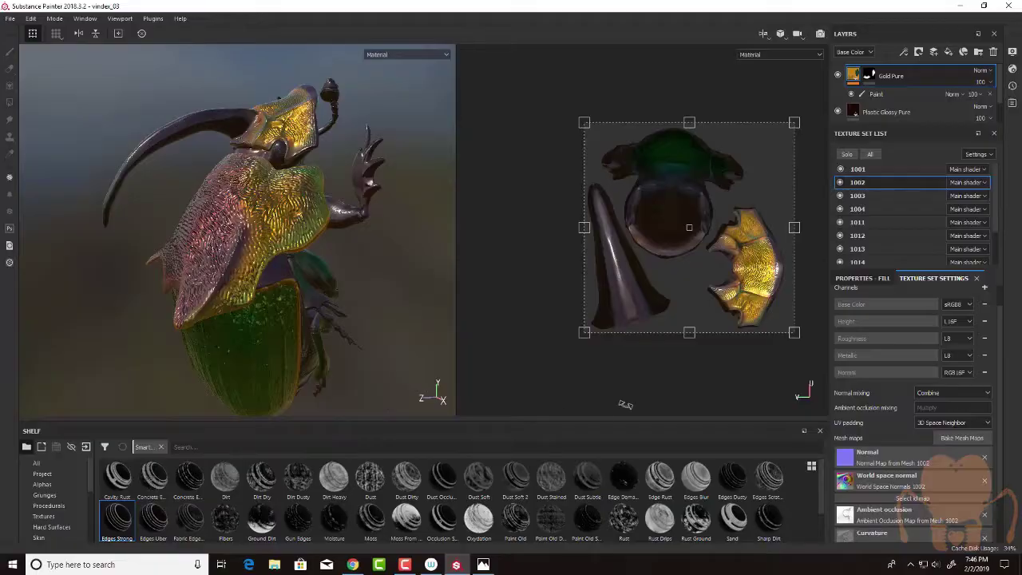
Examine the textured beetle's shell, head and horn from several sides, along with the UV layout of texture set 1002.
{"action": "left_click_drag", "start_coordinate": [349, 343], "coordinate": [364, 300], "text": "alt"}
{"action": "left_click_drag", "start_coordinate": [338, 343], "coordinate": [281, 354], "text": "alt"}
{"action": "left_click_drag", "start_coordinate": [247, 254], "coordinate": [240, 285], "text": "alt"}
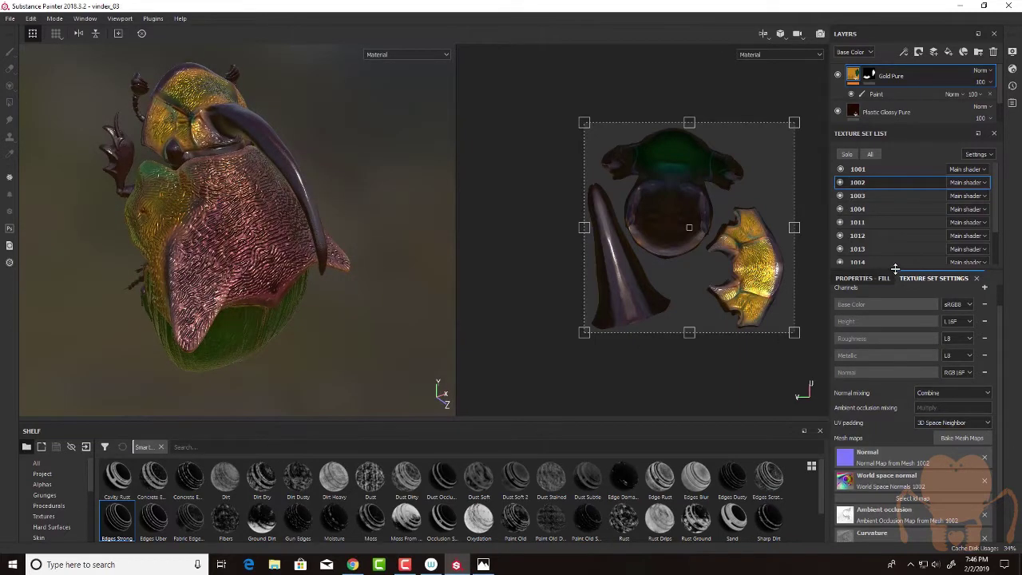
{"action": "left_click_drag", "start_coordinate": [897, 271], "coordinate": [890, 159]}
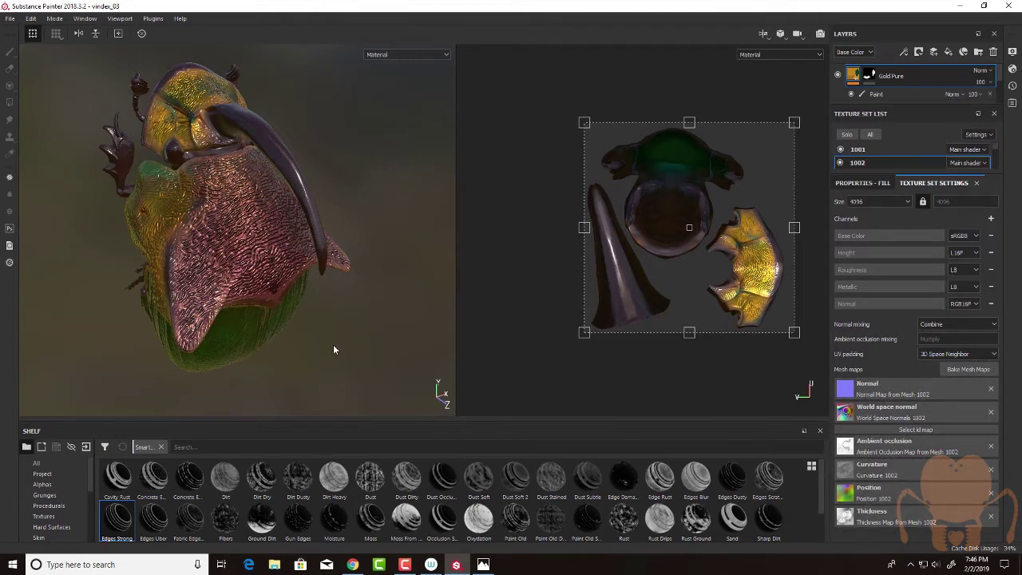
{"action": "left_click_drag", "start_coordinate": [334, 349], "coordinate": [375, 324], "text": "alt"}
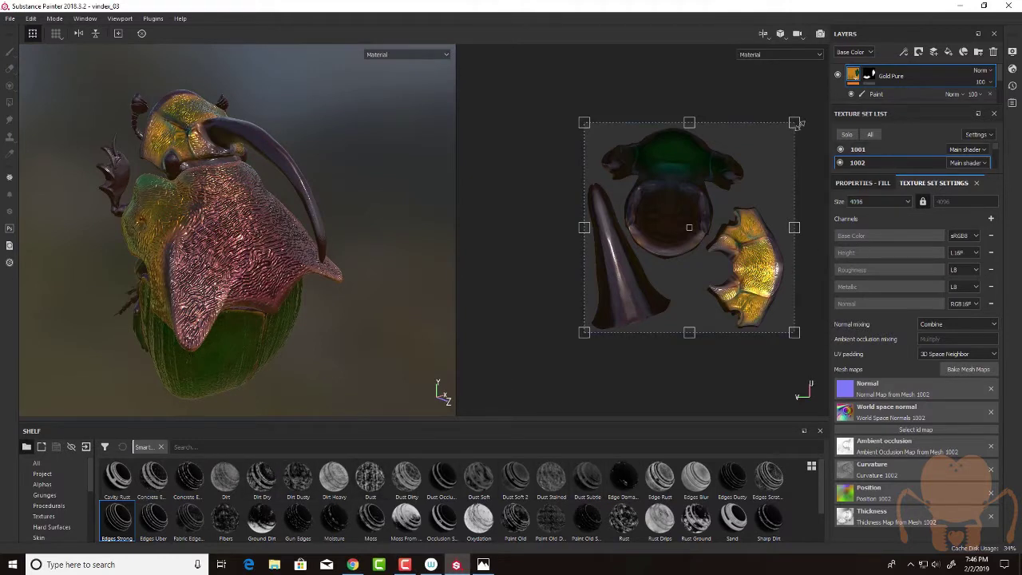
{"action": "left_click_drag", "start_coordinate": [902, 104], "coordinate": [886, 303]}
{"action": "left_click_drag", "start_coordinate": [367, 273], "coordinate": [284, 266], "text": "alt"}
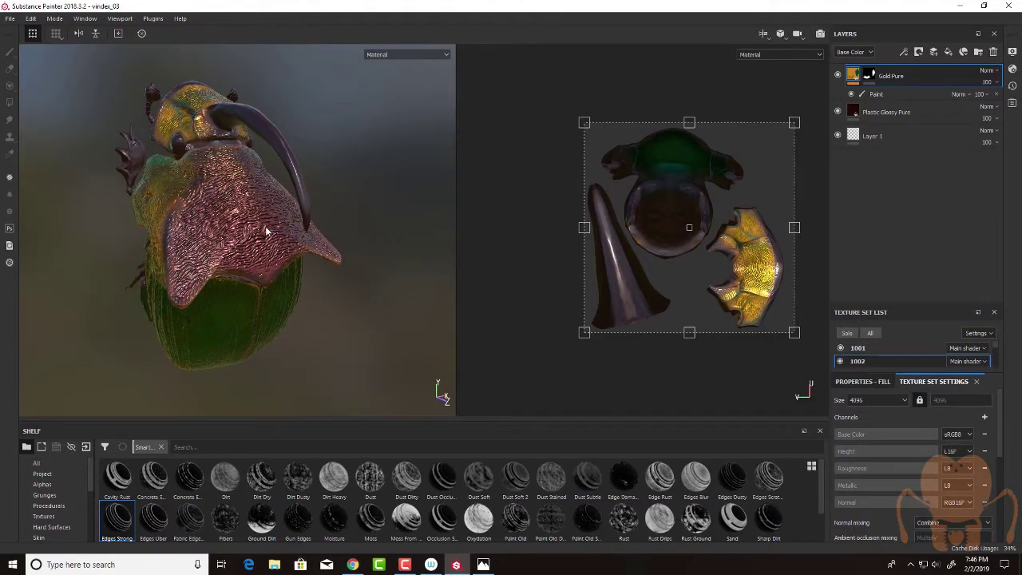
{"action": "left_click_drag", "start_coordinate": [265, 226], "coordinate": [349, 242], "text": "alt"}
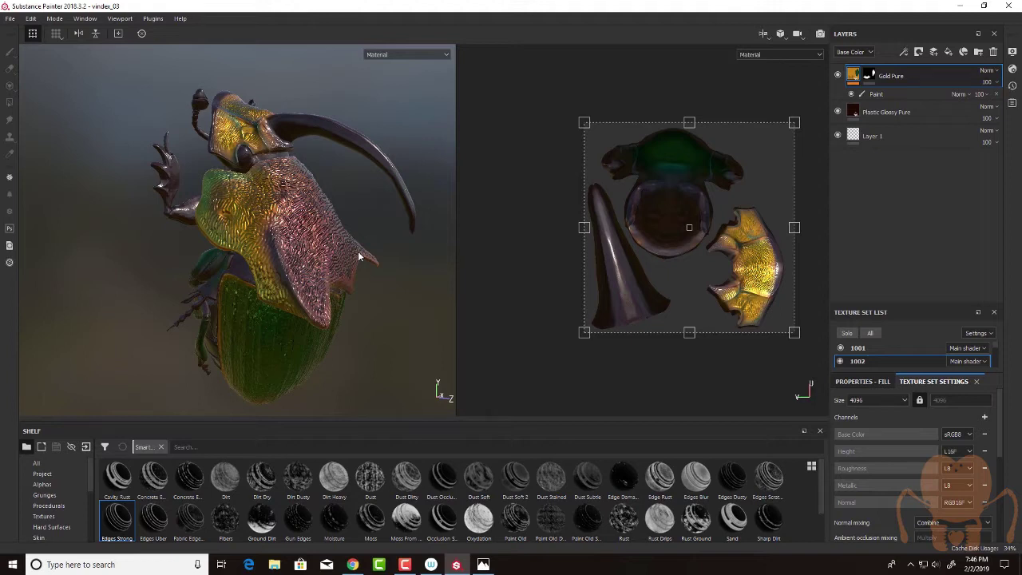
{"action": "mouse_move", "coordinate": [300, 286]}
{"action": "left_mouse_down", "text": "alt"}
{"action": "mouse_move", "coordinate": [439, 392]}
{"action": "mouse_move", "coordinate": [298, 292]}
{"action": "left_mouse_up", "text": "alt"}
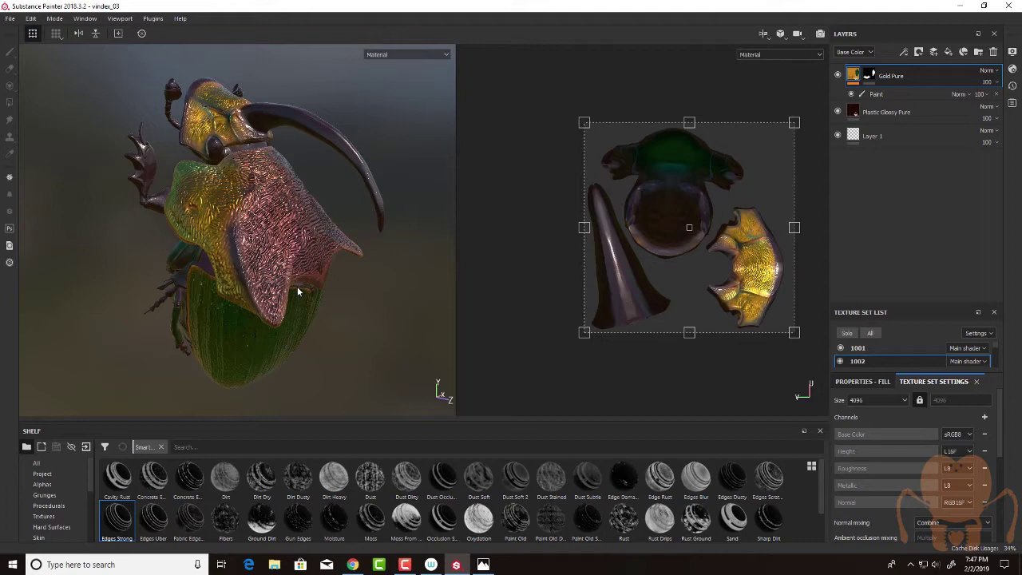
{"action": "left_click_drag", "start_coordinate": [297, 286], "coordinate": [250, 290], "text": "alt"}
{"action": "middle_click_drag", "start_coordinate": [250, 290], "coordinate": [242, 270], "text": "alt"}
{"action": "right_click_drag", "start_coordinate": [297, 285], "coordinate": [439, 311], "text": "alt"}
{"action": "left_click_drag", "start_coordinate": [439, 311], "coordinate": [308, 322], "text": "alt"}
{"action": "right_click_drag", "start_coordinate": [308, 322], "coordinate": [327, 325], "text": "alt"}
{"action": "left_click_drag", "start_coordinate": [327, 325], "coordinate": [352, 311], "text": "alt"}
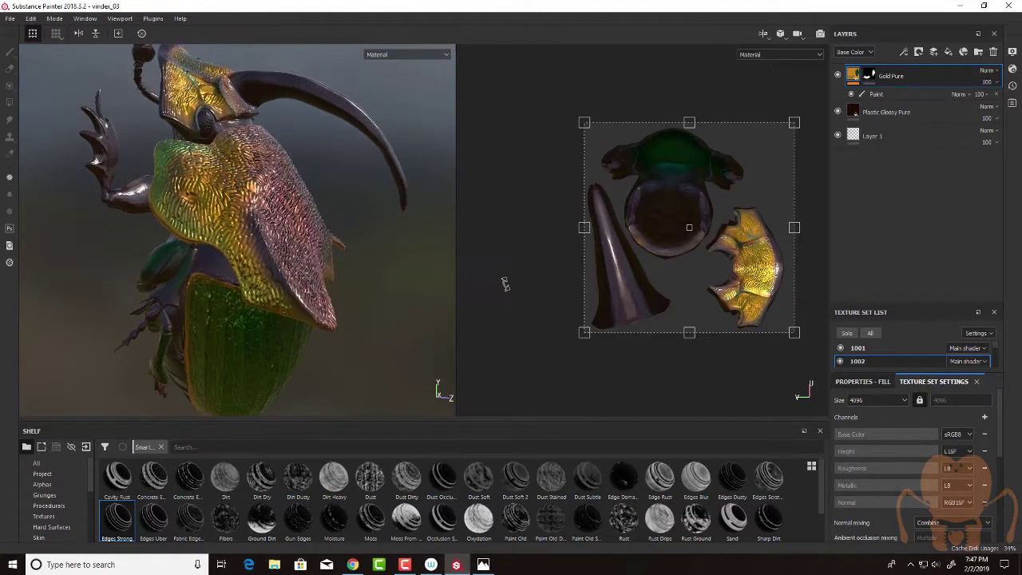
{"action": "right_click_drag", "start_coordinate": [521, 282], "coordinate": [563, 292], "text": "alt"}
{"action": "middle_click_drag", "start_coordinate": [563, 292], "coordinate": [499, 281], "text": "alt"}
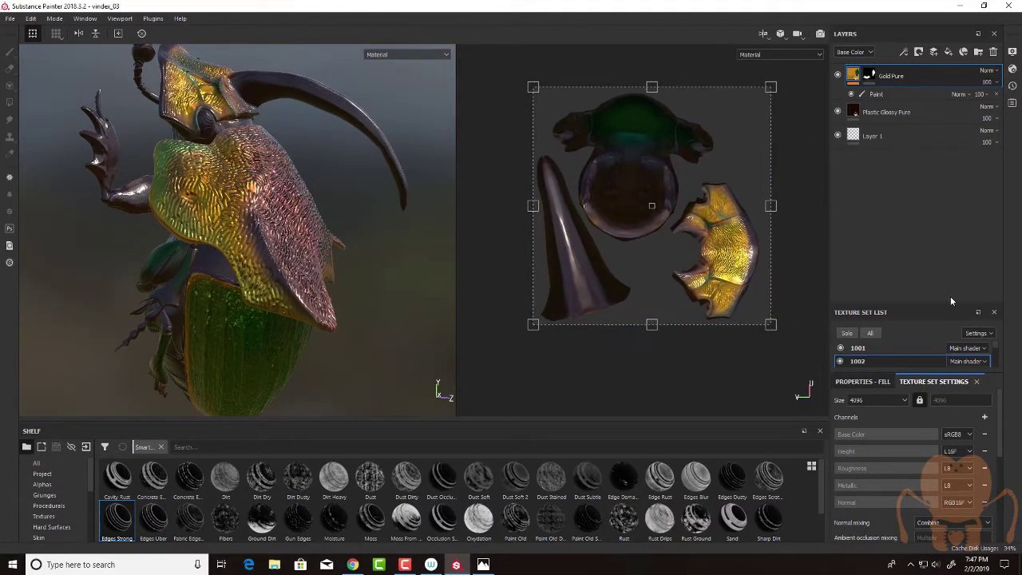
Hide every texture set except 1002 so only the head and horn part remains shown.
{"action": "left_click_drag", "start_coordinate": [938, 306], "coordinate": [933, 153]}
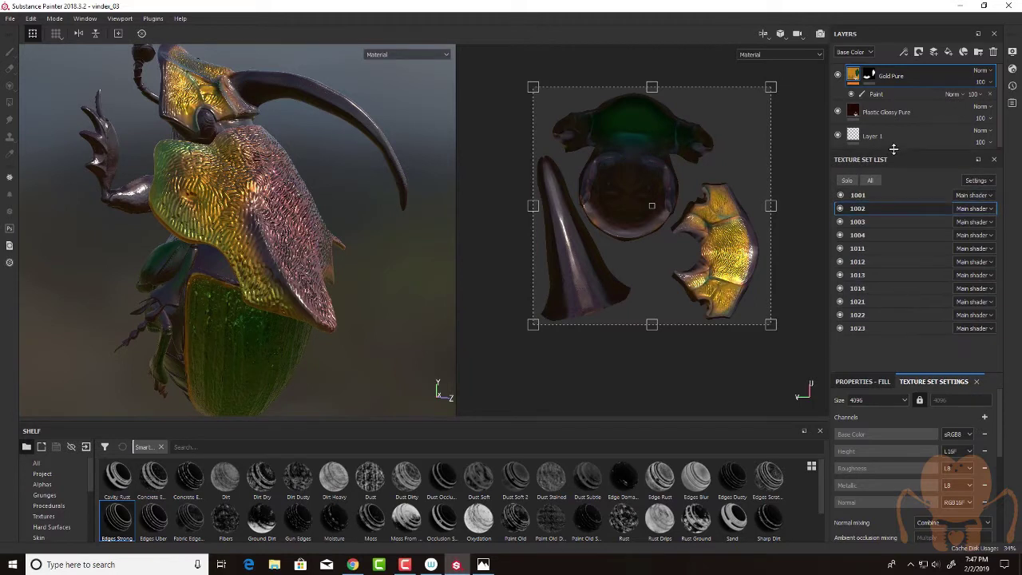
{"action": "left_click", "coordinate": [839, 195]}
{"action": "left_click", "coordinate": [839, 222]}
{"action": "left_click", "coordinate": [840, 234]}
{"action": "left_click", "coordinate": [839, 249]}
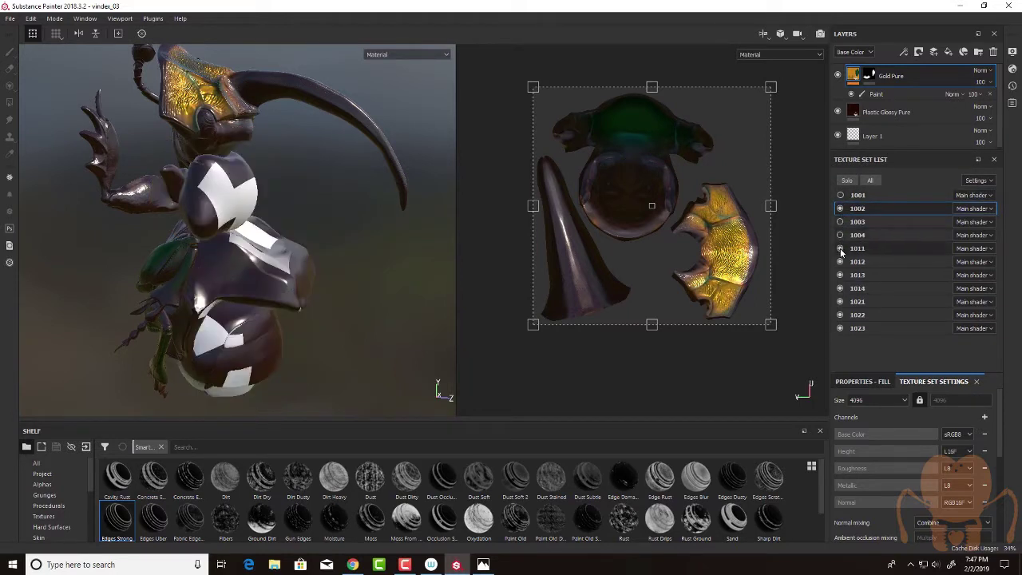
{"action": "left_click", "coordinate": [839, 262]}
{"action": "left_click", "coordinate": [840, 274]}
{"action": "left_click", "coordinate": [840, 288]}
{"action": "left_click", "coordinate": [840, 302]}
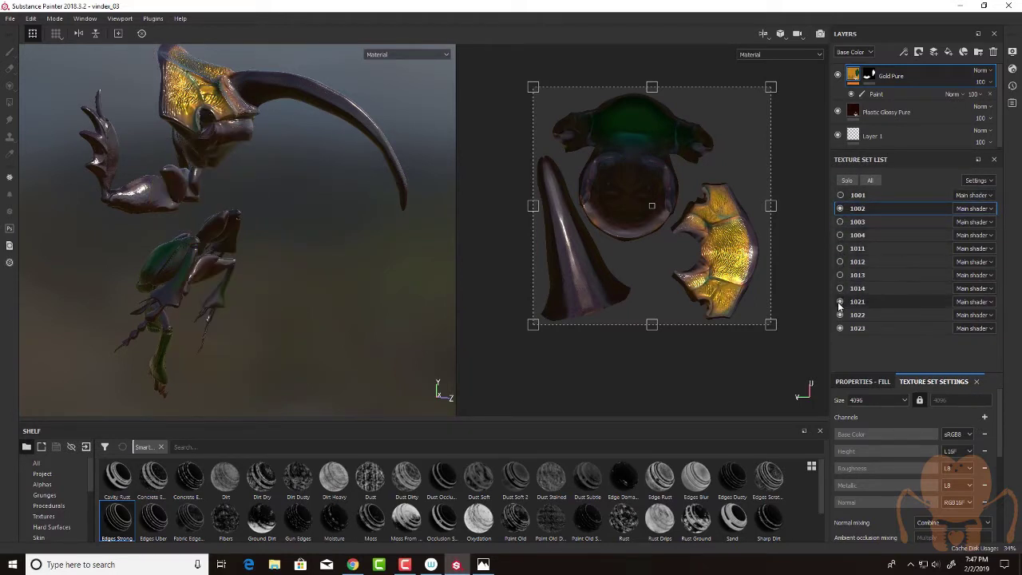
{"action": "left_click", "coordinate": [840, 315]}
{"action": "left_click", "coordinate": [840, 328]}
Examine the isolated head's gold surface, its crevices and the horn up close from several angles.
{"action": "left_click_drag", "start_coordinate": [272, 244], "coordinate": [279, 269], "text": "alt"}
{"action": "middle_click_drag", "start_coordinate": [279, 270], "coordinate": [388, 268], "text": "alt"}
{"action": "left_click_drag", "start_coordinate": [388, 268], "coordinate": [413, 310], "text": "alt"}
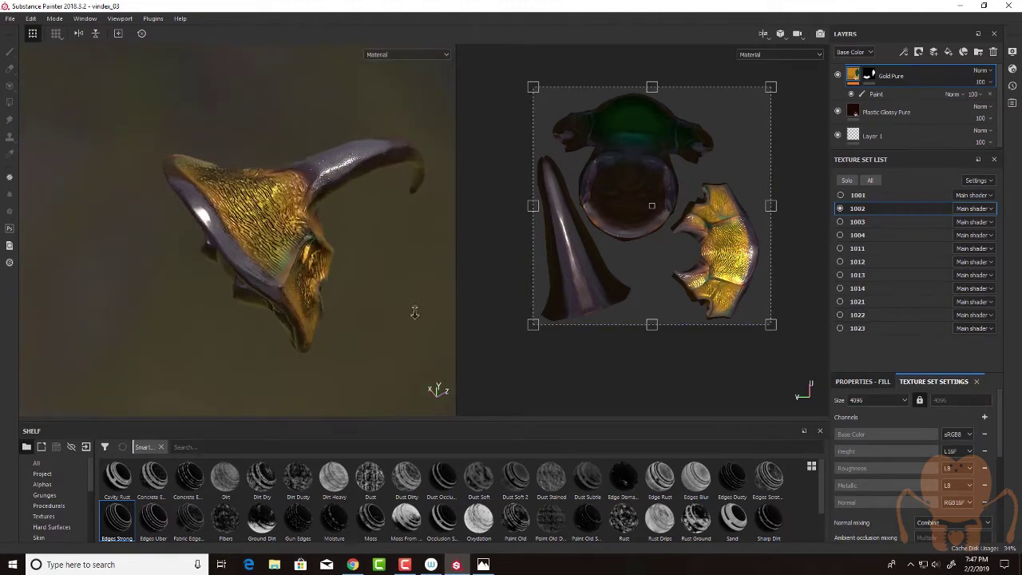
{"action": "right_click_drag", "start_coordinate": [412, 310], "coordinate": [350, 316], "text": "alt"}
{"action": "middle_click_drag", "start_coordinate": [349, 316], "coordinate": [292, 270], "text": "alt"}
{"action": "left_click_drag", "start_coordinate": [293, 270], "coordinate": [189, 175], "text": "alt"}
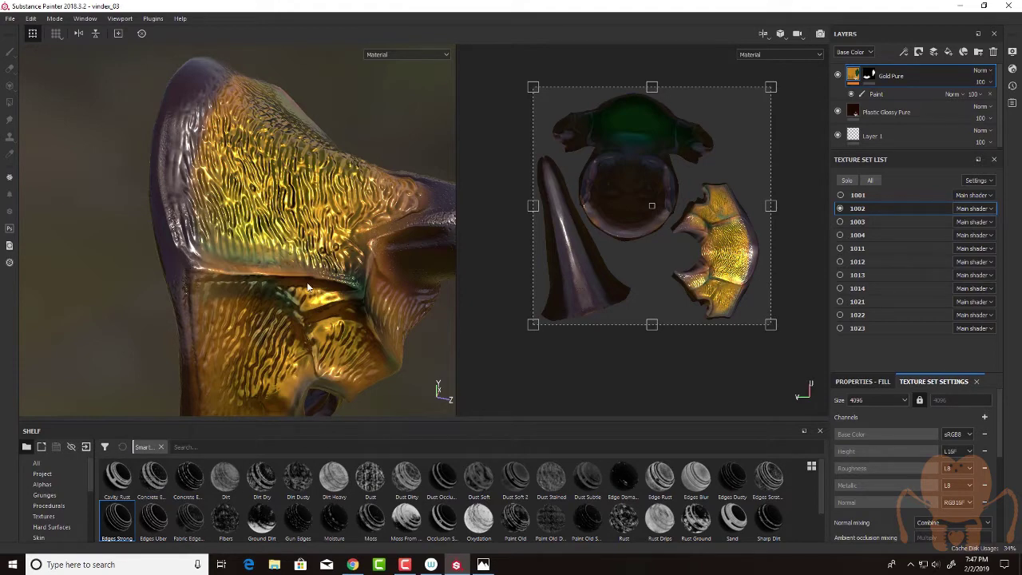
{"action": "left_click_drag", "start_coordinate": [307, 287], "coordinate": [199, 256], "text": "alt"}
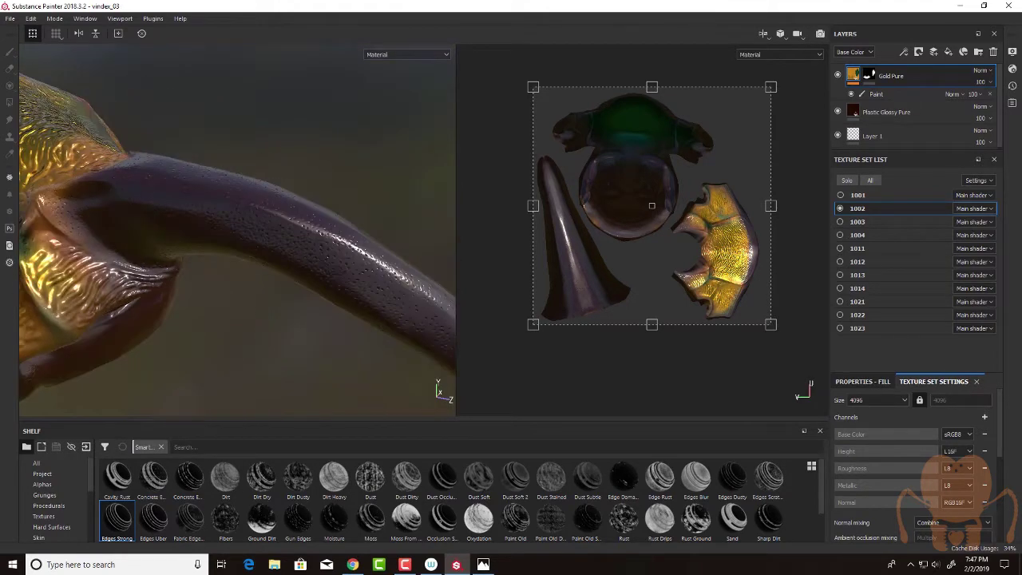
{"action": "left_click_drag", "start_coordinate": [268, 294], "coordinate": [203, 405], "text": "alt"}
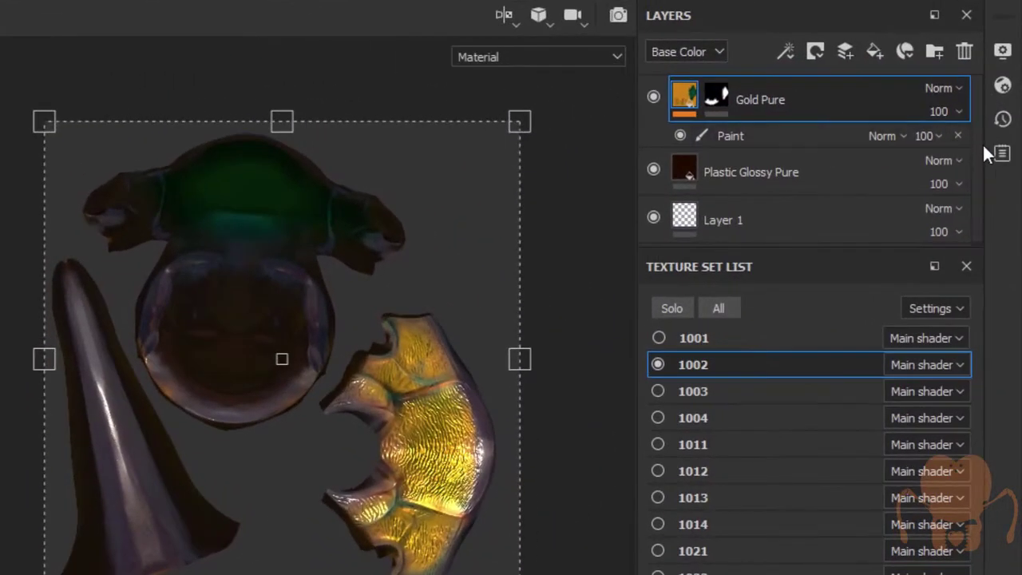
Add a new layer above the Gold Pure layer in texture set 1002 and name it dirt.
{"action": "left_click", "coordinate": [844, 52]}
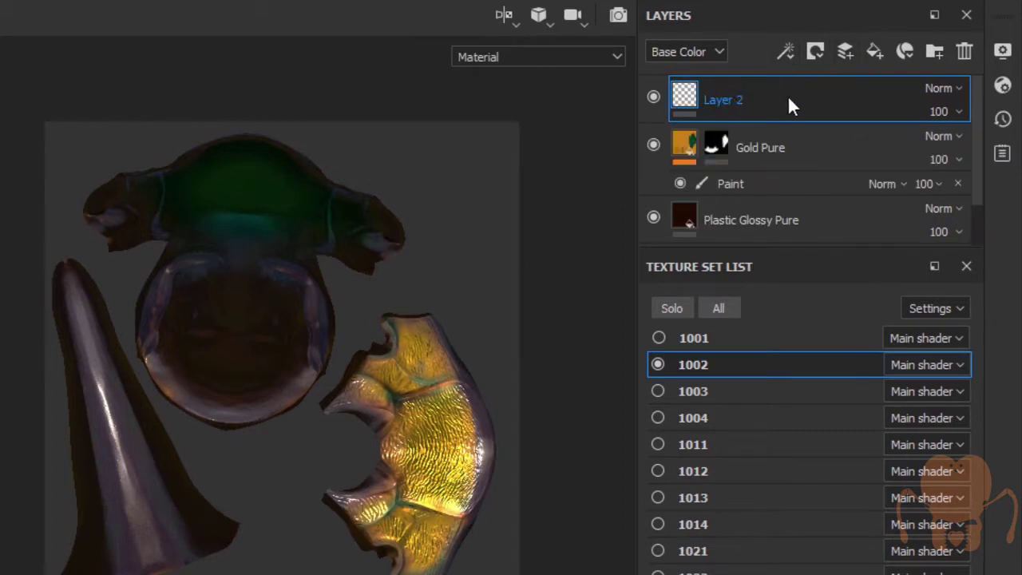
{"action": "double_click", "coordinate": [729, 104]}
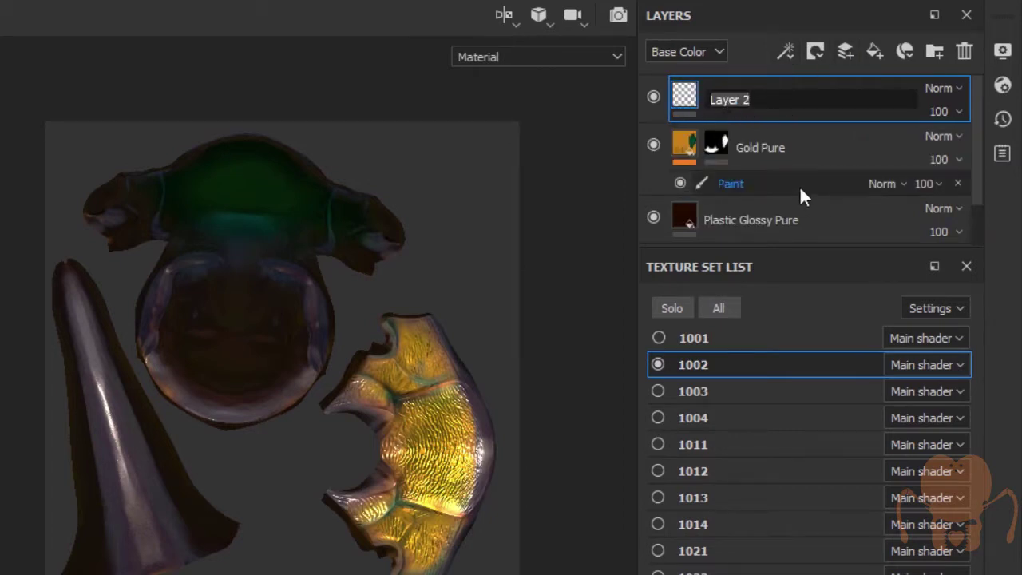
{"action": "type", "text": "dirt"}
{"action": "key", "text": "Return"}
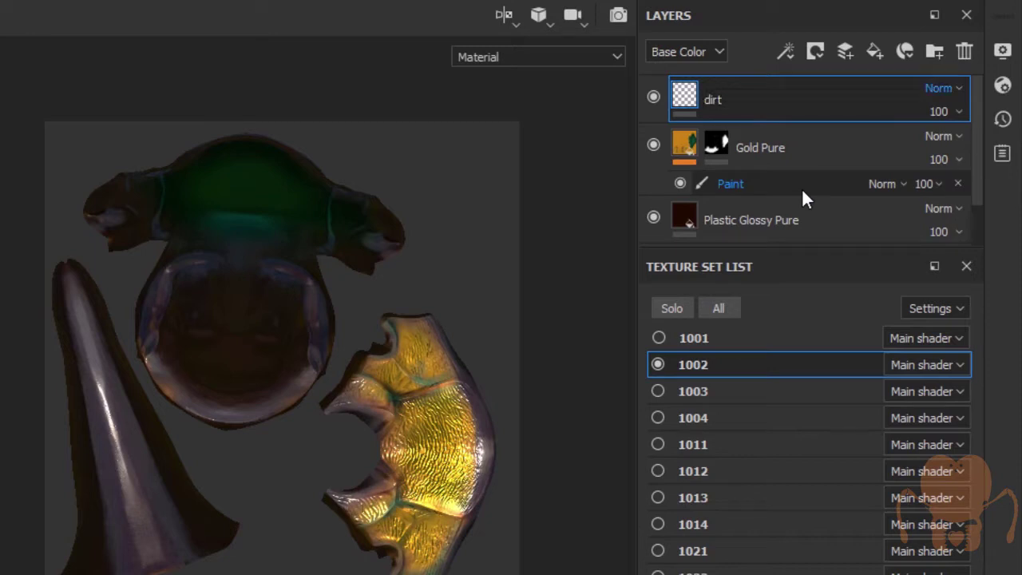
Add a fill effect to the dirt layer and show its fill properties.
{"action": "right_click", "coordinate": [803, 102]}
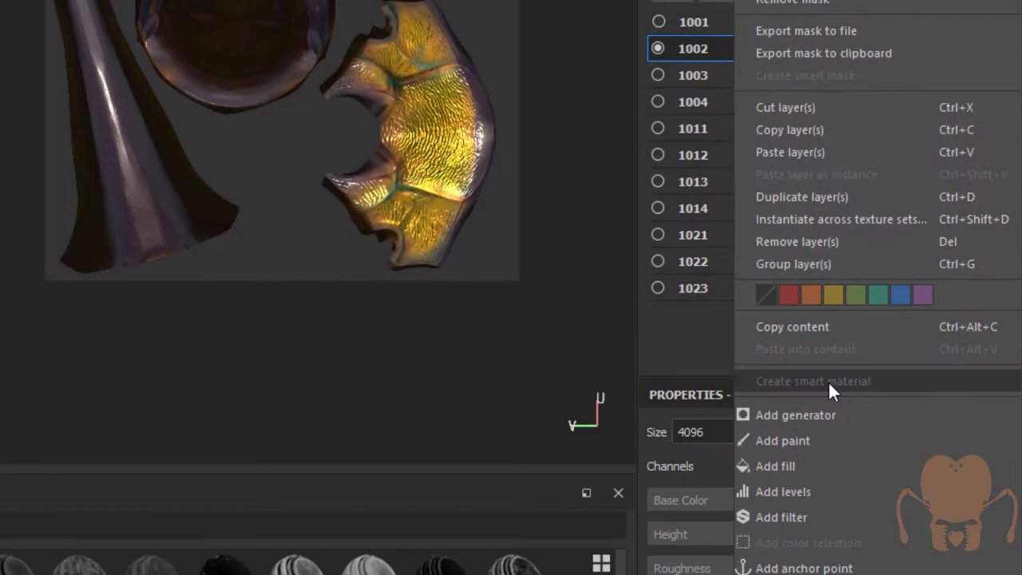
{"action": "left_click", "coordinate": [798, 466]}
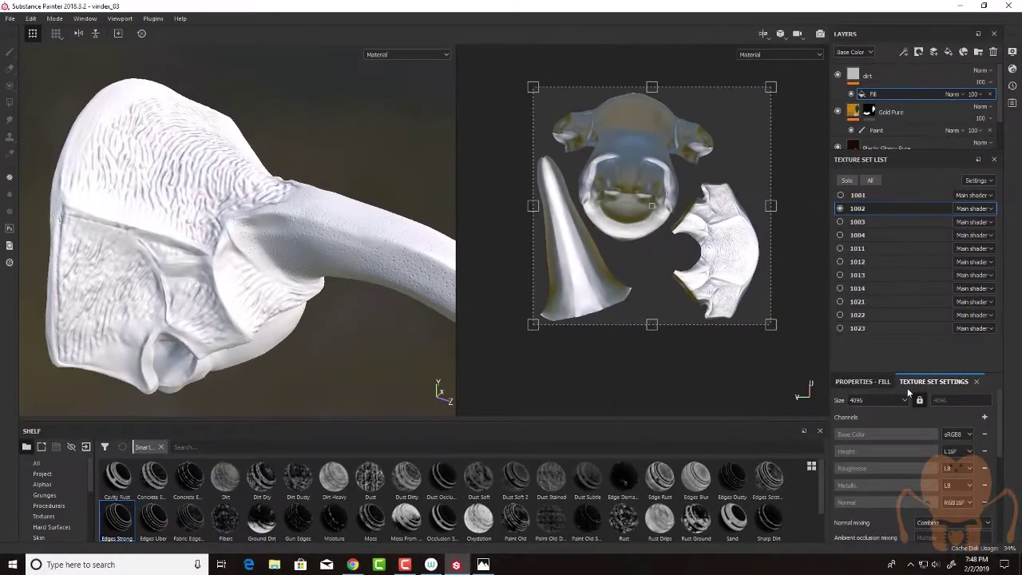
{"action": "left_click_drag", "start_coordinate": [949, 372], "coordinate": [916, 209]}
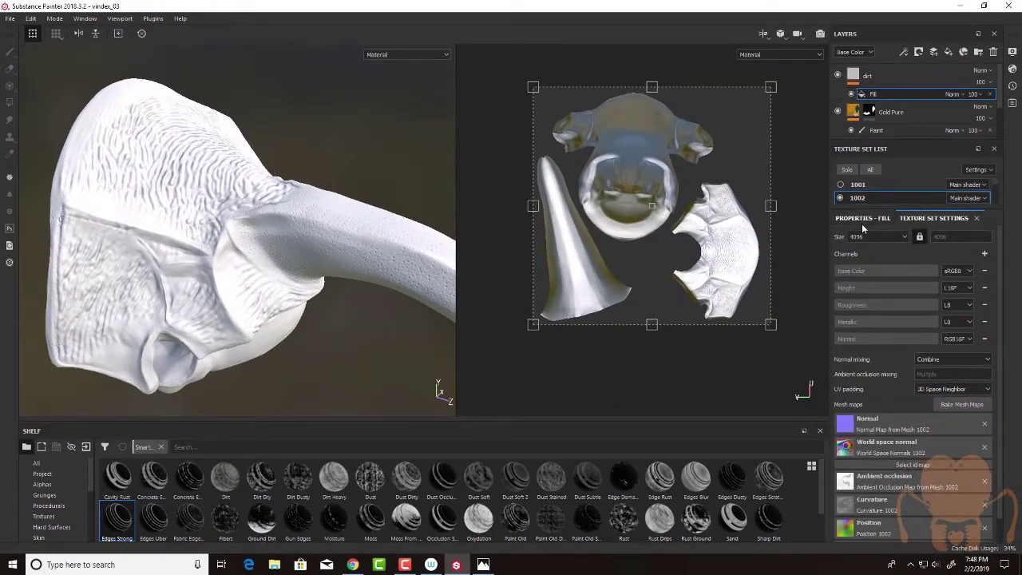
{"action": "left_click", "coordinate": [866, 221]}
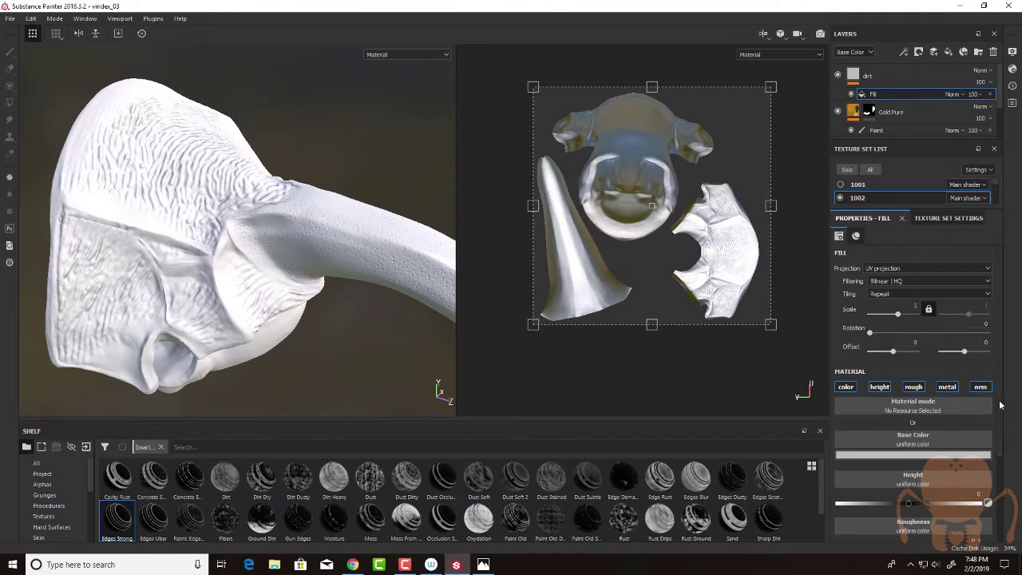
Turn off the normal channel in the material of the dirt layer's fill.
{"action": "left_click_drag", "start_coordinate": [1000, 404], "coordinate": [1002, 470]}
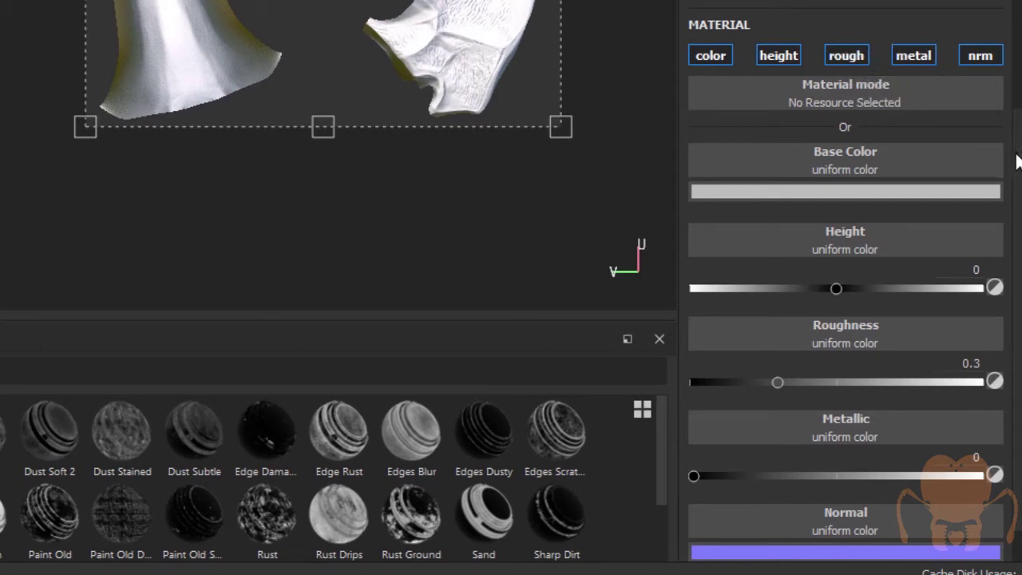
{"action": "left_click_drag", "start_coordinate": [1017, 151], "coordinate": [1021, 173]}
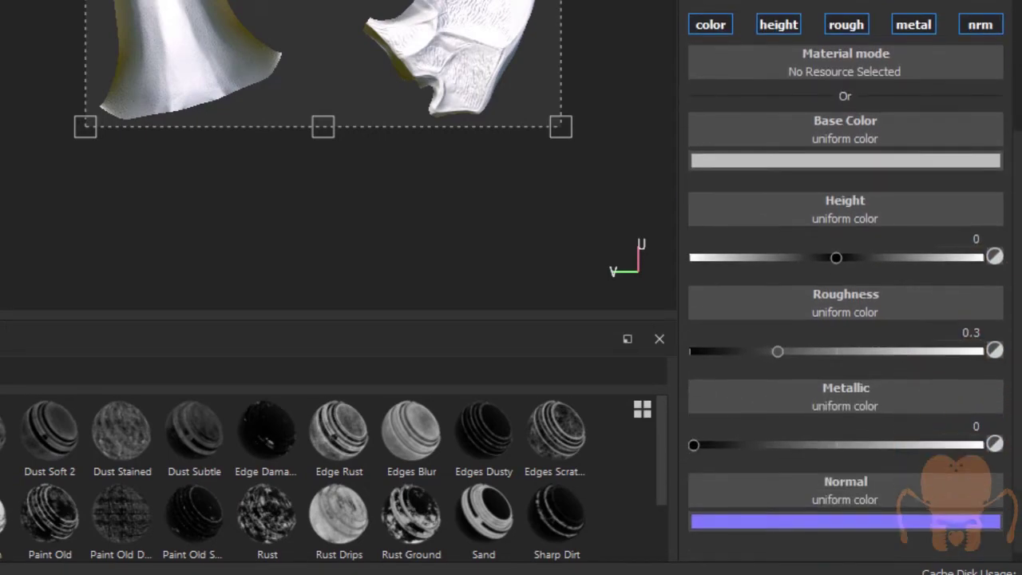
{"action": "scroll", "coordinate": [990, 89], "scroll_direction": "down", "scroll_amount": 1}
{"action": "scroll", "coordinate": [990, 89], "scroll_direction": "up", "scroll_amount": 3}
{"action": "scroll", "coordinate": [990, 89], "scroll_direction": "down", "scroll_amount": 3}
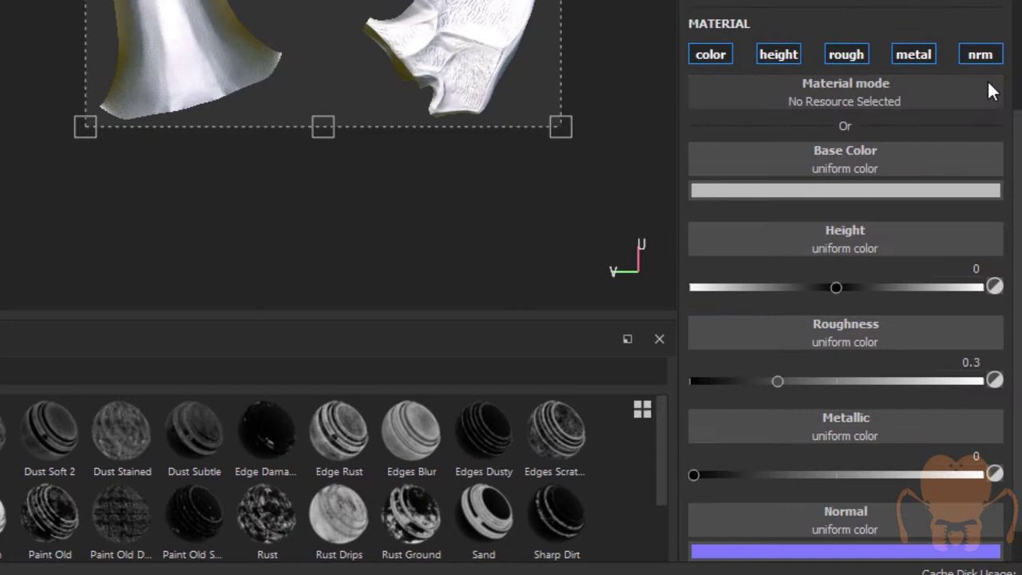
{"action": "left_click", "coordinate": [983, 58]}
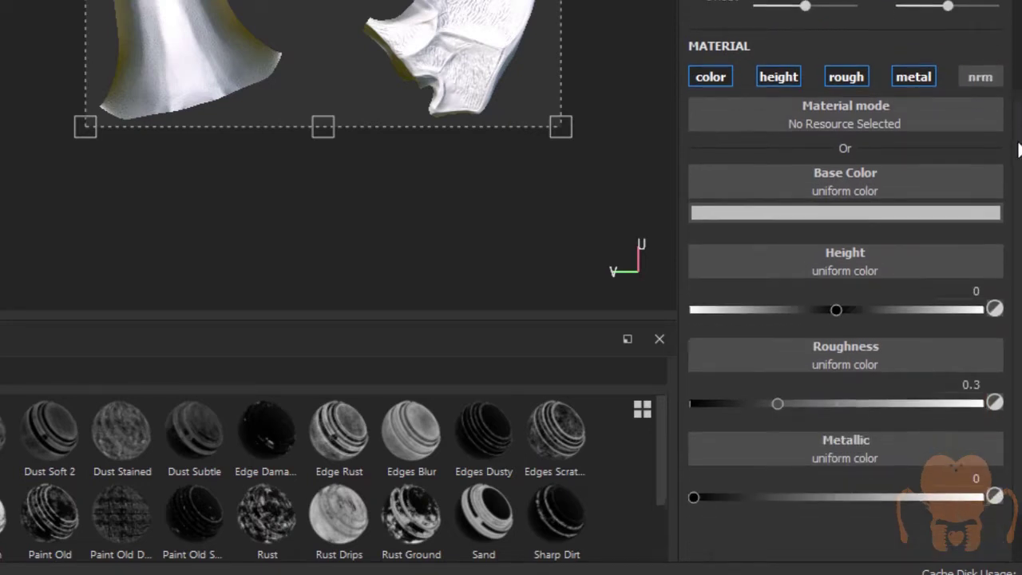
{"action": "scroll", "coordinate": [1020, 150], "scroll_direction": "down", "scroll_amount": 1}
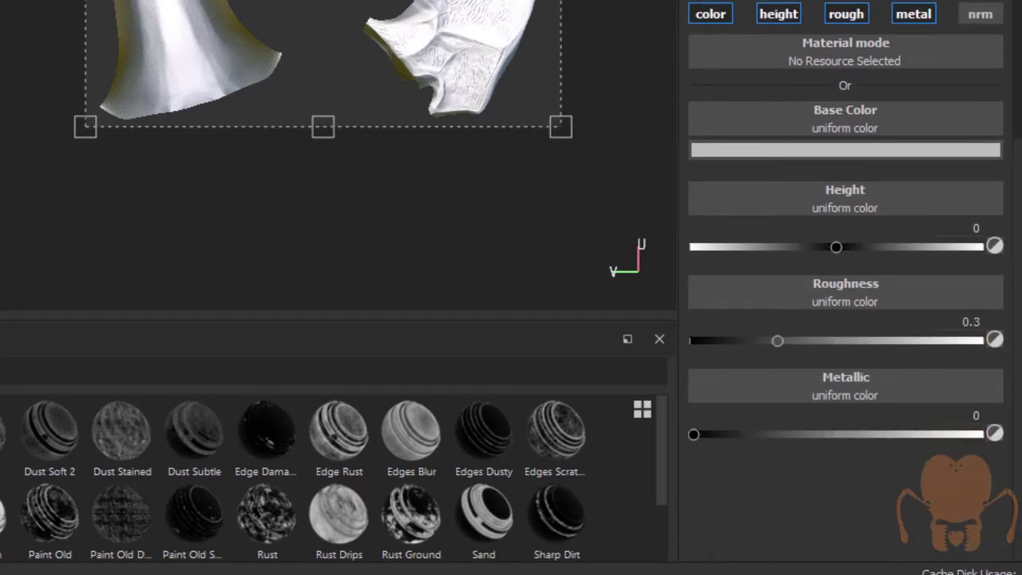
Give the dirt fill a very dark red base color, with roughness 0.9673 and height 0.015.
{"action": "left_click", "coordinate": [840, 148]}
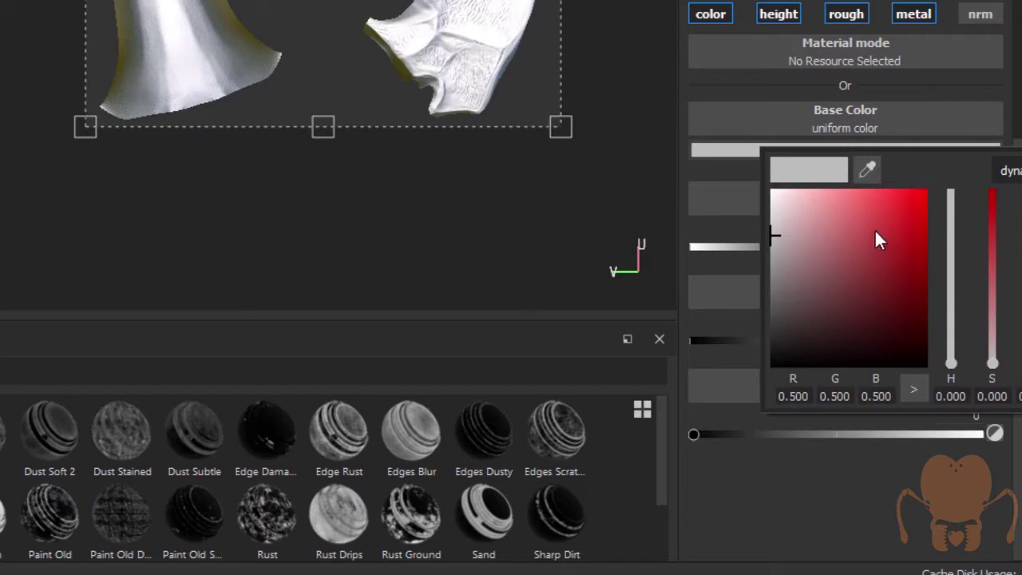
{"action": "left_click_drag", "start_coordinate": [874, 223], "coordinate": [920, 352]}
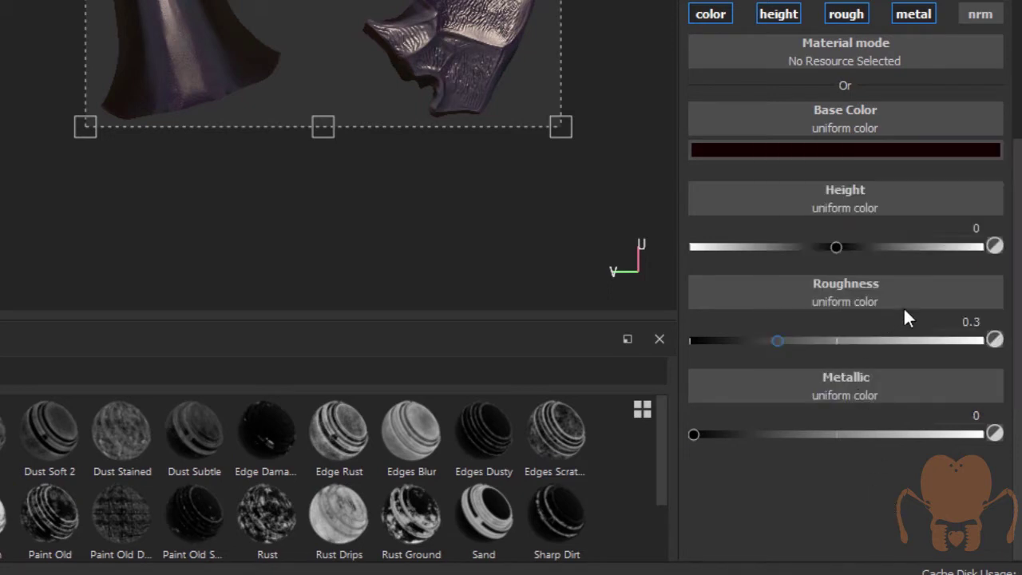
{"action": "left_click_drag", "start_coordinate": [785, 340], "coordinate": [985, 355]}
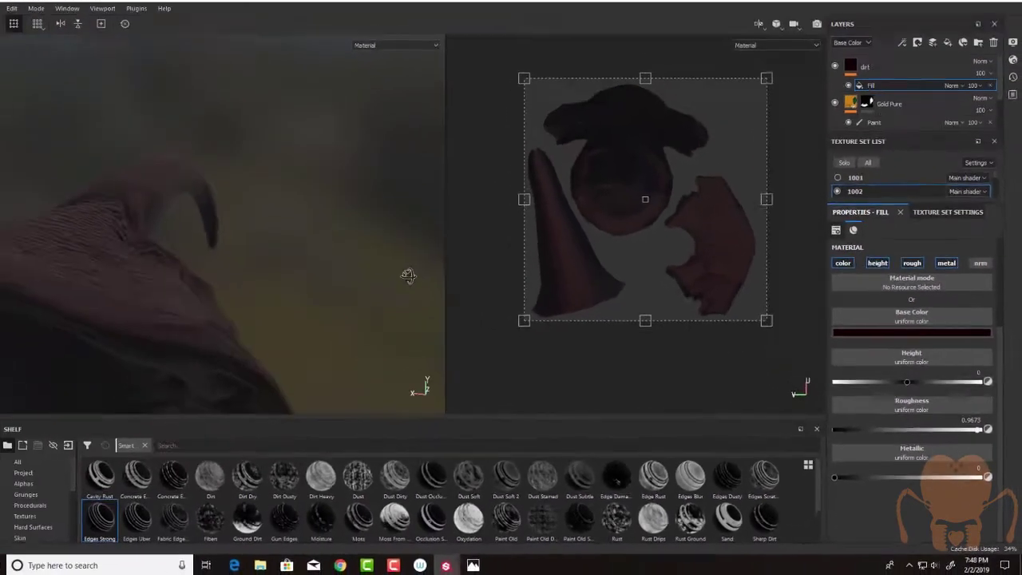
{"action": "mouse_move", "coordinate": [410, 277]}
{"action": "left_mouse_down", "text": "alt"}
{"action": "mouse_move", "coordinate": [235, 285]}
{"action": "mouse_move", "coordinate": [150, 276]}
{"action": "mouse_move", "coordinate": [269, 256]}
{"action": "mouse_move", "coordinate": [333, 267]}
{"action": "mouse_move", "coordinate": [342, 290]}
{"action": "mouse_move", "coordinate": [324, 290]}
{"action": "left_mouse_up", "text": "alt"}
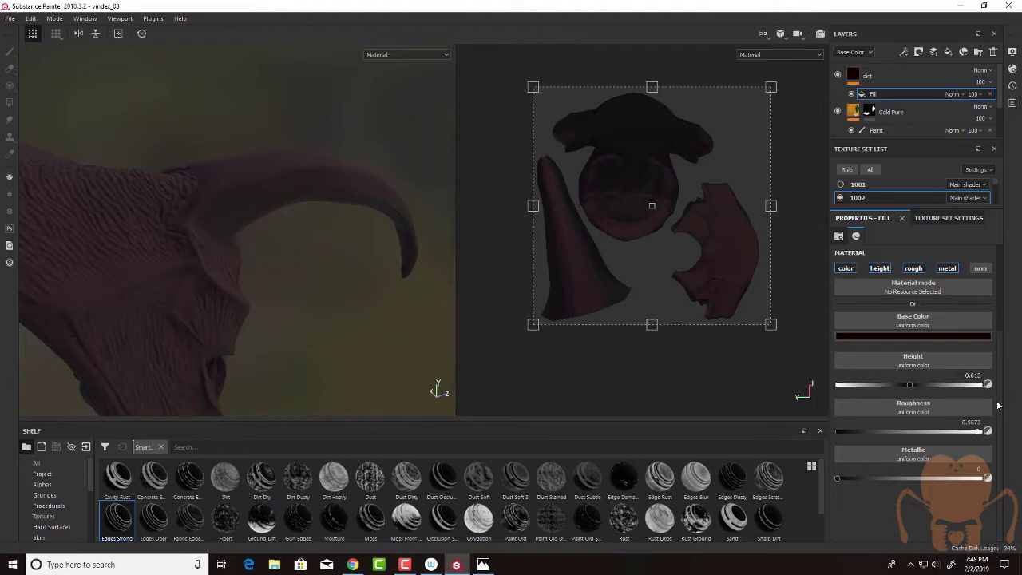
Apply the Edges Strong smart mask to the dirt layer, enlarging the shelf to reach the smart masks.
{"action": "left_click_drag", "start_coordinate": [216, 346], "coordinate": [247, 301], "text": "alt"}
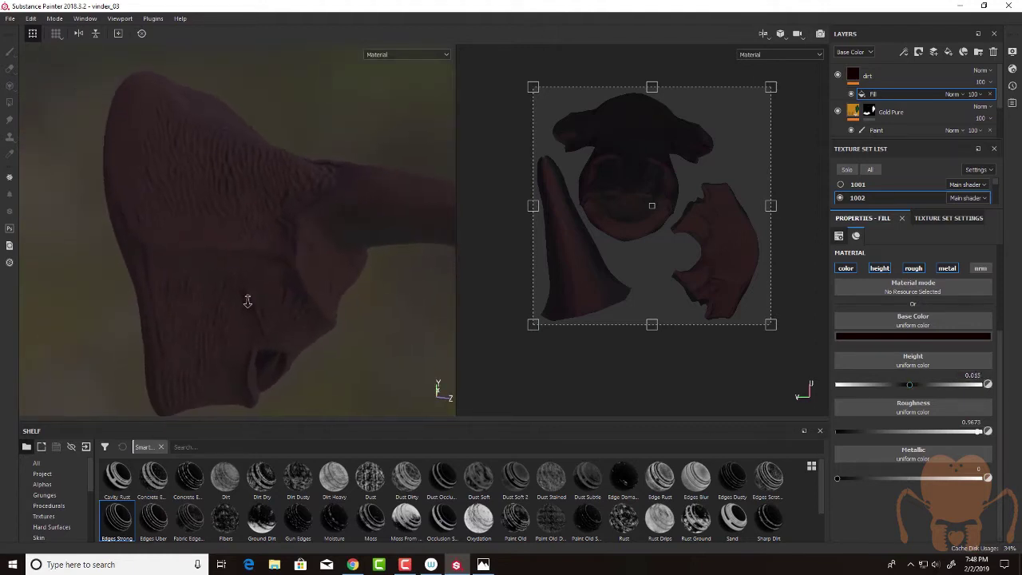
{"action": "right_click_drag", "start_coordinate": [248, 301], "coordinate": [267, 219], "text": "alt"}
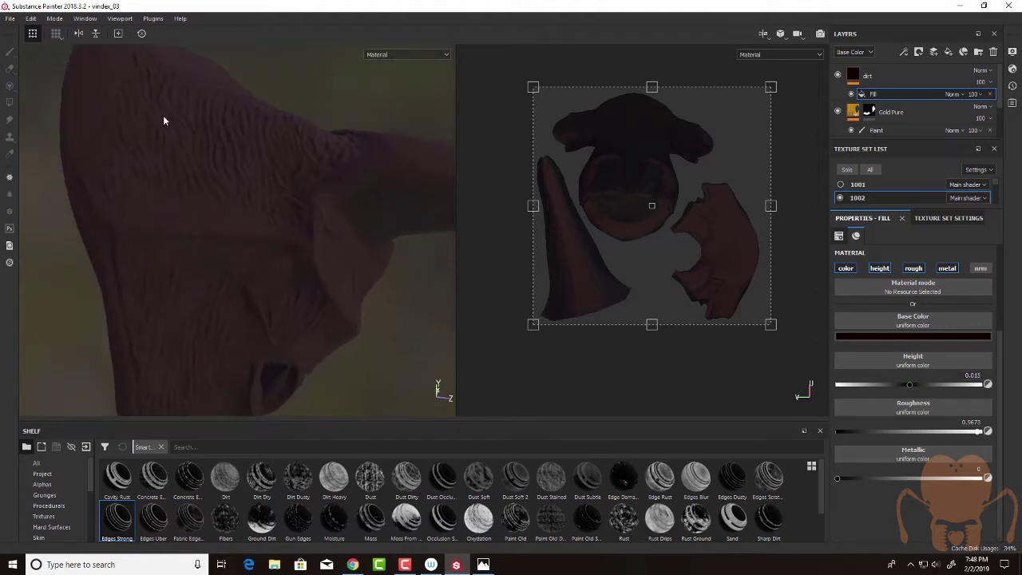
{"action": "left_click_drag", "start_coordinate": [260, 239], "coordinate": [255, 265], "text": "alt"}
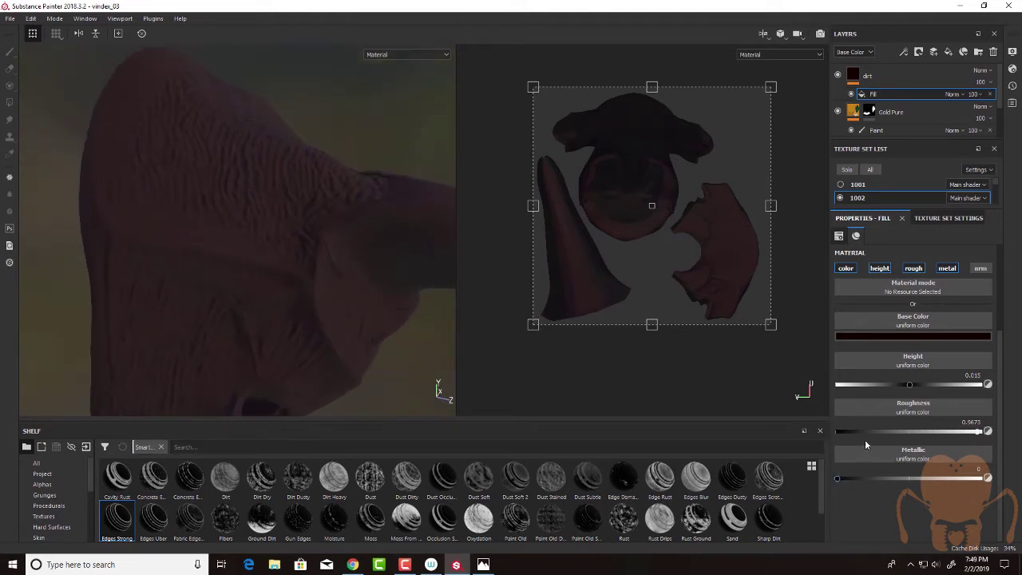
{"action": "left_click_drag", "start_coordinate": [108, 182], "coordinate": [162, 178], "text": "alt"}
{"action": "left_click", "coordinate": [881, 76]}
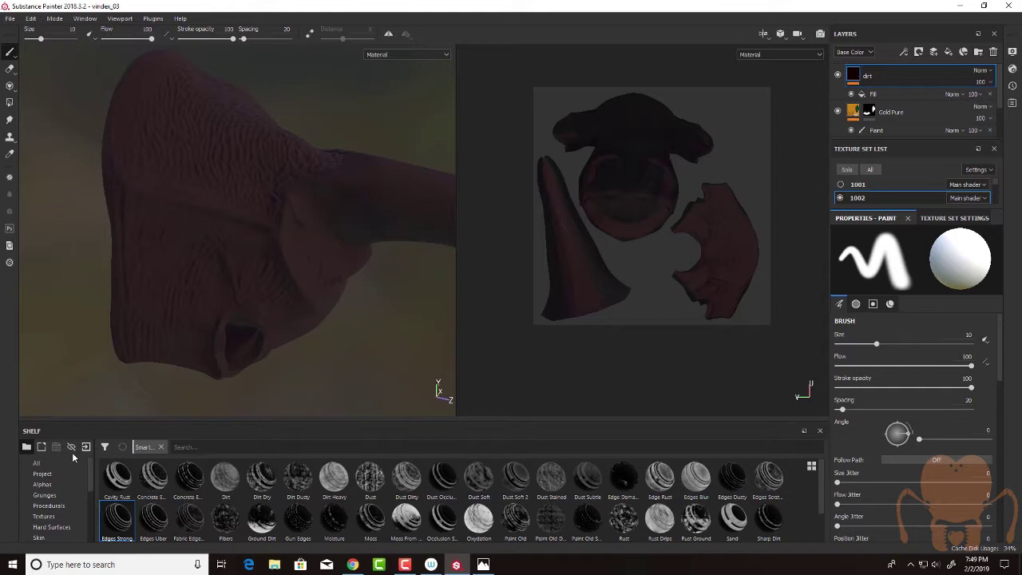
{"action": "left_click_drag", "start_coordinate": [139, 421], "coordinate": [140, 297]}
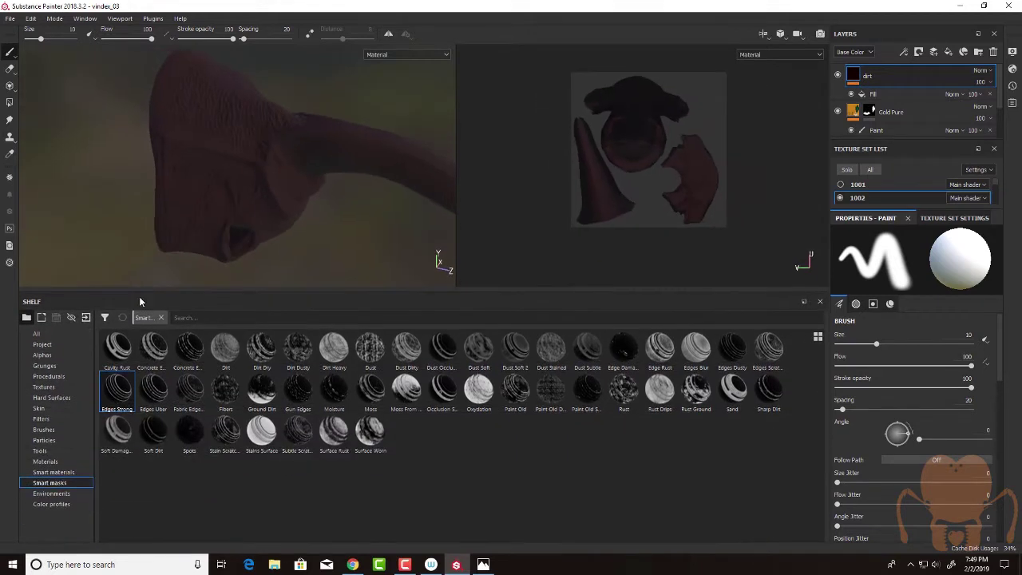
{"action": "left_click", "coordinate": [60, 482]}
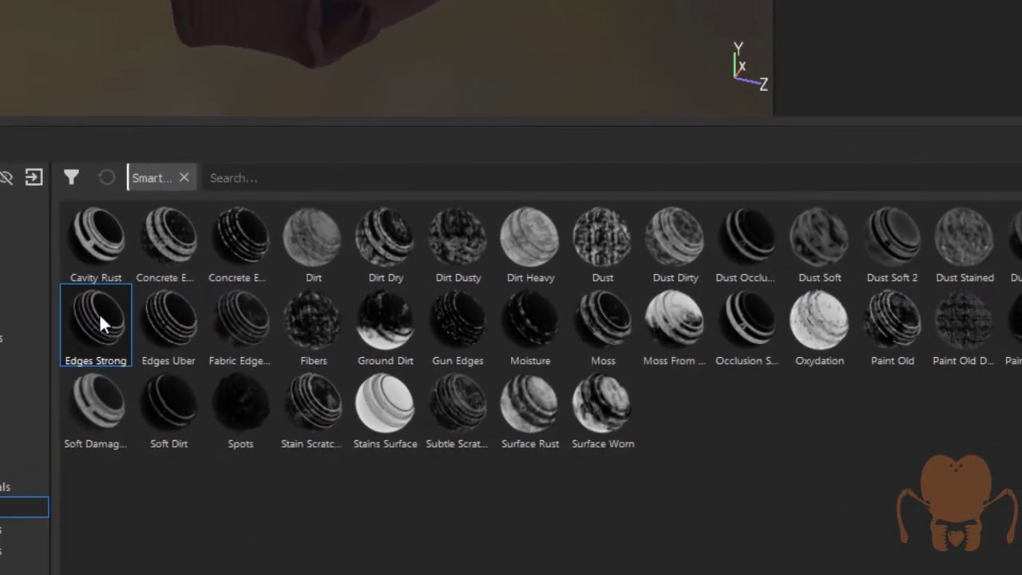
{"action": "mouse_move", "coordinate": [99, 313]}
{"action": "left_mouse_down"}
{"action": "mouse_move", "coordinate": [209, 349]}
{"action": "mouse_move", "coordinate": [735, 91]}
{"action": "mouse_move", "coordinate": [911, 74]}
{"action": "left_mouse_up"}
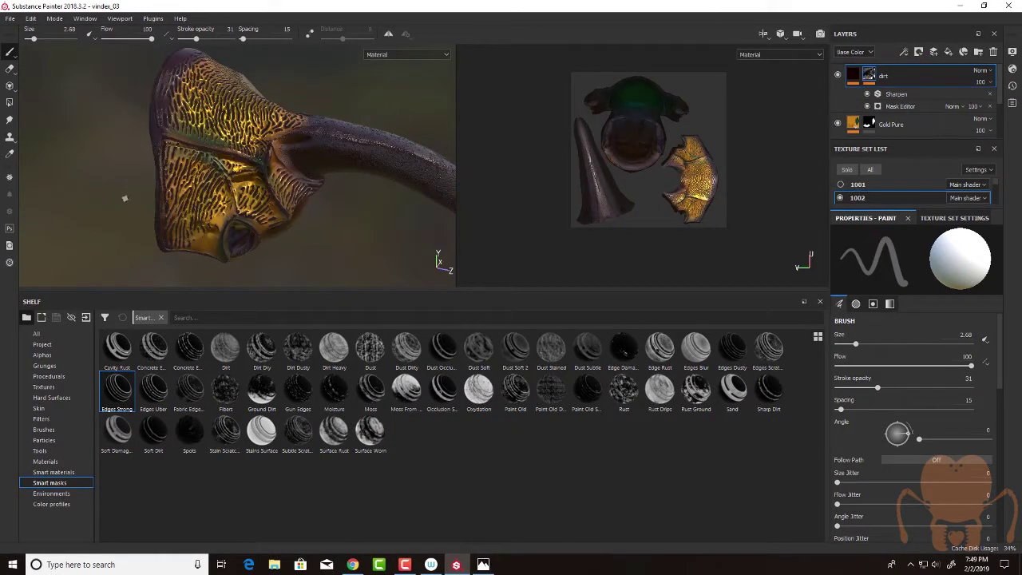
Examine how the masked dirt covers the ridges of the head and the base of the horn.
{"action": "scroll", "coordinate": [135, 175], "scroll_direction": "up", "scroll_amount": 5}
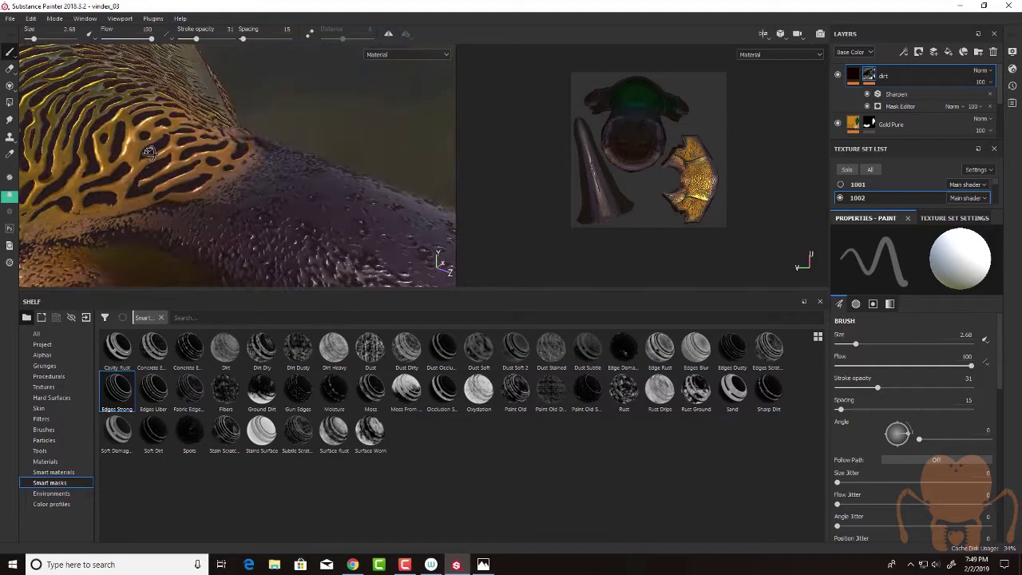
{"action": "left_click_drag", "start_coordinate": [149, 153], "coordinate": [132, 120], "text": "alt"}
{"action": "middle_click_drag", "start_coordinate": [100, 146], "coordinate": [124, 151], "text": "alt"}
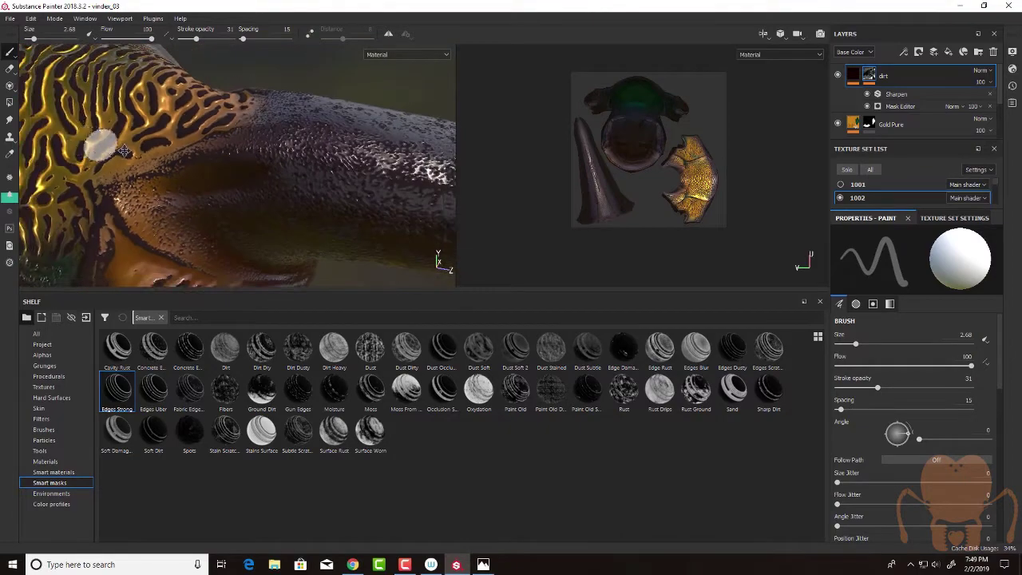
{"action": "left_click_drag", "start_coordinate": [124, 150], "coordinate": [149, 110], "text": "alt"}
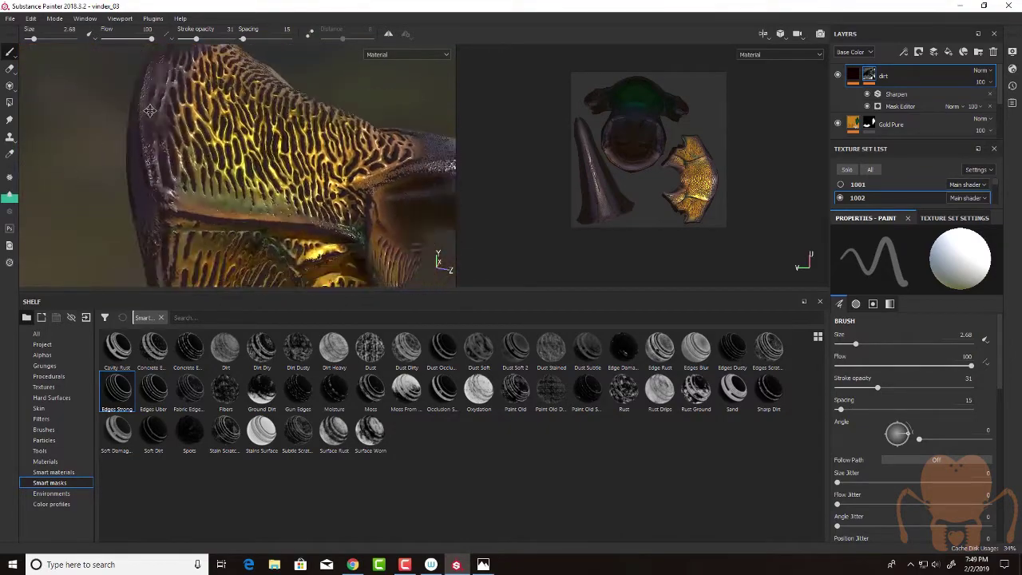
{"action": "middle_click_drag", "start_coordinate": [149, 110], "coordinate": [158, 76], "text": "alt"}
{"action": "scroll", "coordinate": [160, 88], "scroll_direction": "down", "scroll_amount": 5}
{"action": "left_click_drag", "start_coordinate": [172, 103], "coordinate": [346, 221], "text": "alt"}
{"action": "scroll", "coordinate": [151, 155], "scroll_direction": "up", "scroll_amount": 4}
{"action": "left_click_drag", "start_coordinate": [151, 155], "coordinate": [160, 167], "text": "alt"}
{"action": "middle_click_drag", "start_coordinate": [152, 142], "coordinate": [178, 211], "text": "alt"}
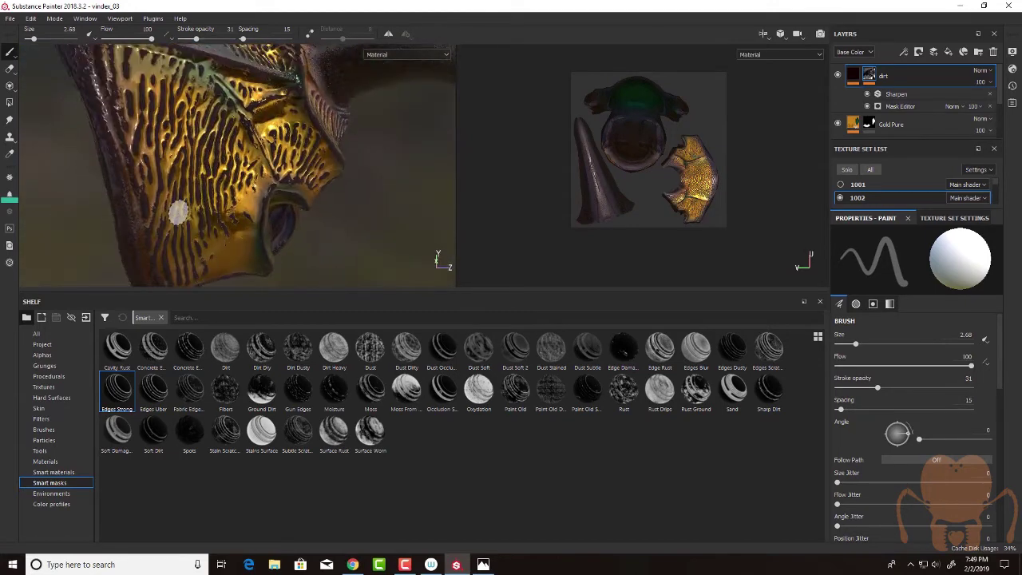
{"action": "left_click_drag", "start_coordinate": [178, 212], "coordinate": [412, 228], "text": "alt"}
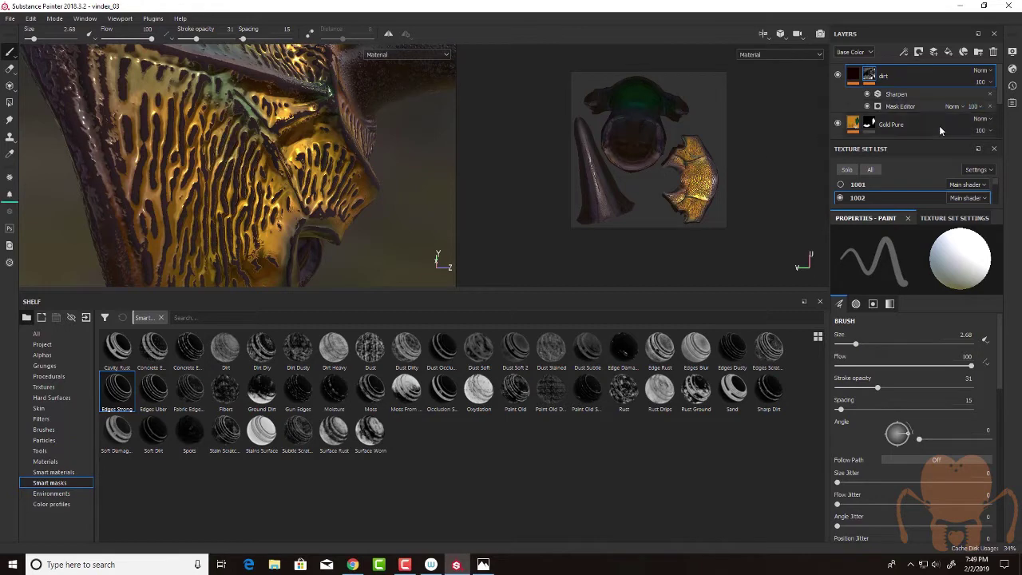
Show the properties of the dirt mask's Mask Editor generator and shrink the shelf to enlarge the viewports.
{"action": "left_click", "coordinate": [914, 106]}
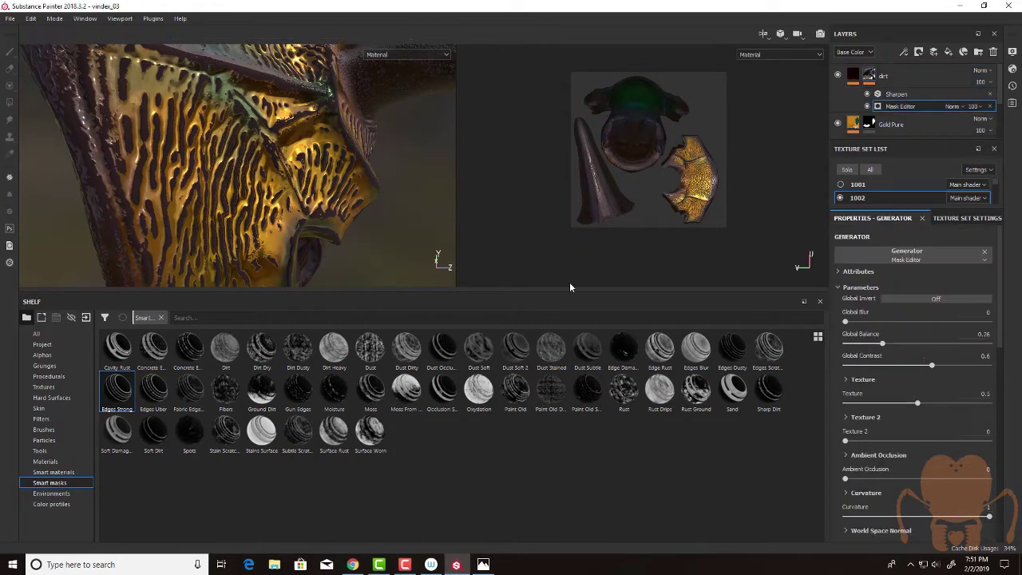
{"action": "left_click_drag", "start_coordinate": [569, 289], "coordinate": [565, 441]}
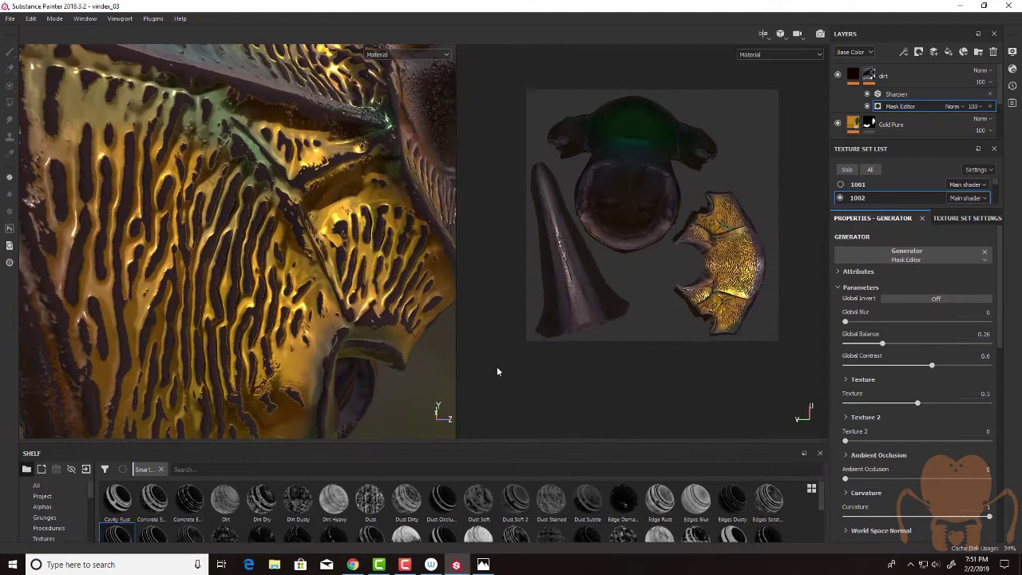
{"action": "right_click_drag", "start_coordinate": [435, 306], "coordinate": [252, 291], "text": "alt"}
{"action": "left_click_drag", "start_coordinate": [252, 290], "coordinate": [265, 319], "text": "alt"}
{"action": "scroll", "coordinate": [265, 319], "scroll_direction": "up", "scroll_amount": 3}
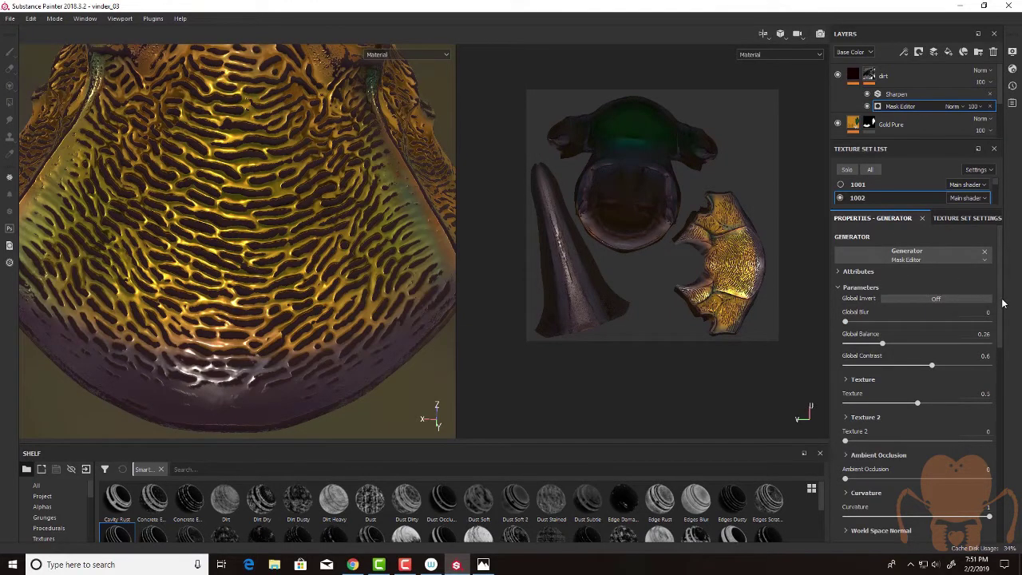
Expand the Curvature settings of the dirt mask's generator and lower the overall Curvature to 0.87.
{"action": "left_click_drag", "start_coordinate": [998, 337], "coordinate": [998, 394]}
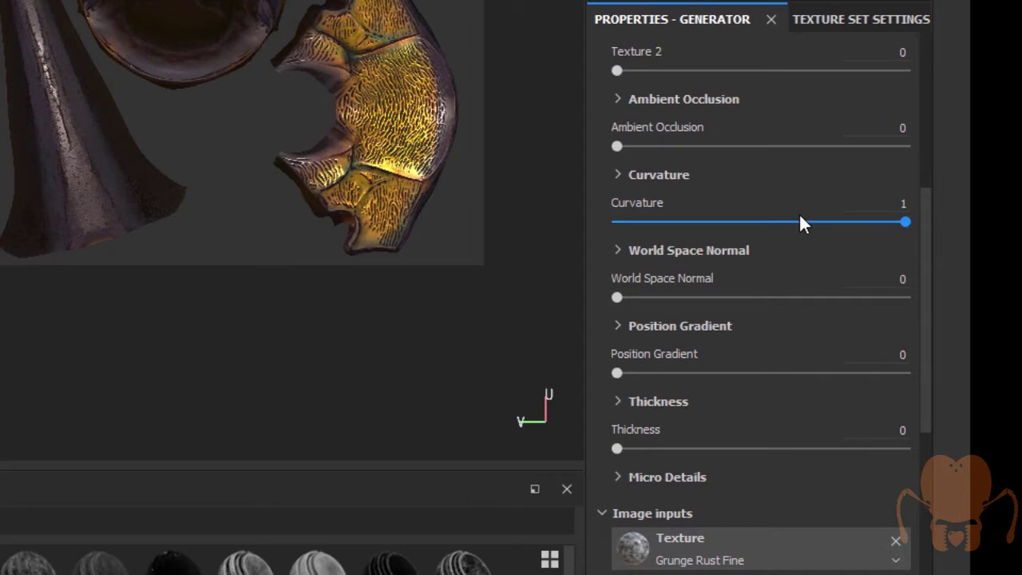
{"action": "left_click", "coordinate": [618, 174]}
{"action": "scroll", "coordinate": [675, 252], "scroll_direction": "down", "scroll_amount": 5}
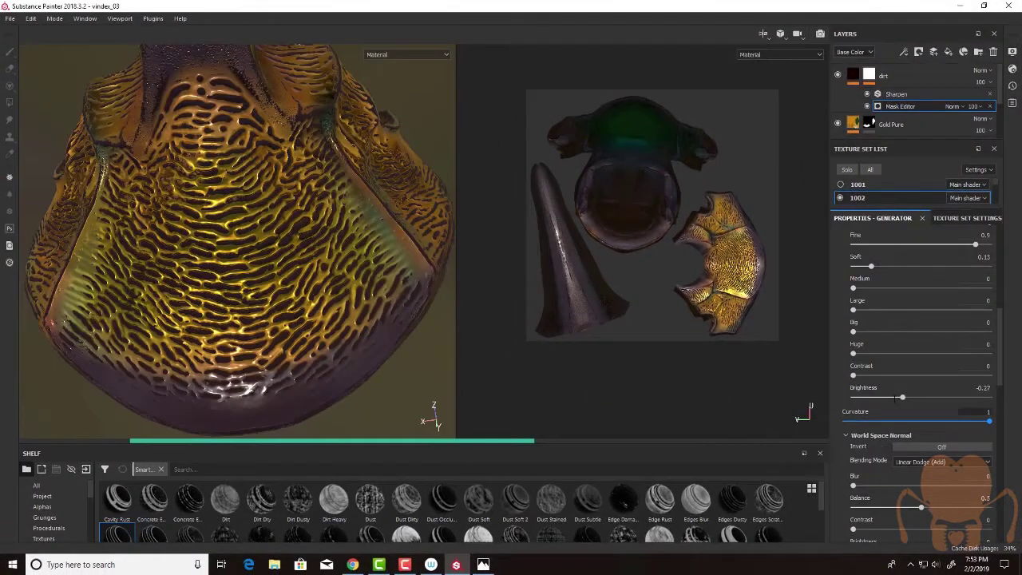
{"action": "left_click_drag", "start_coordinate": [990, 427], "coordinate": [970, 422]}
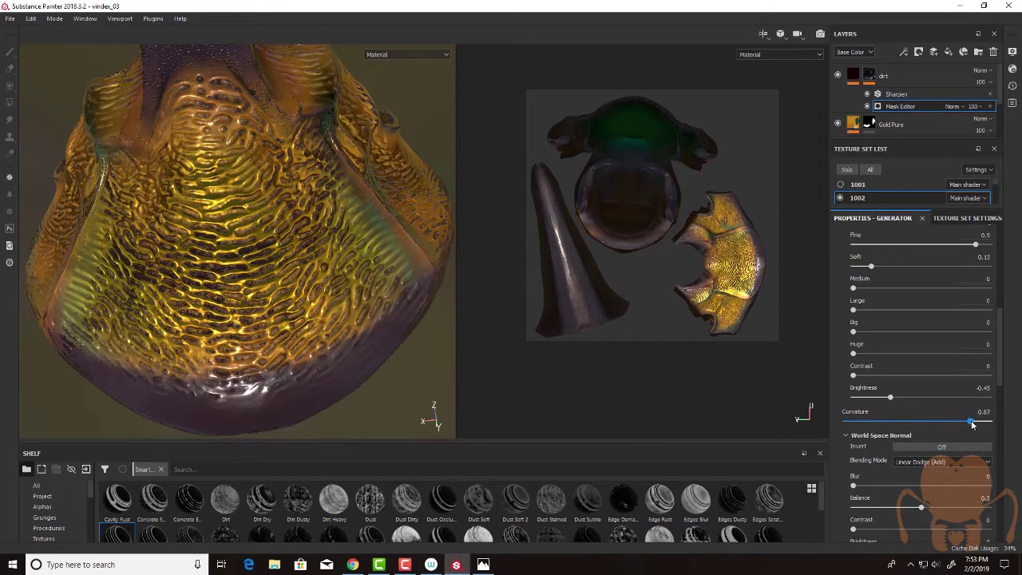
Set the overall Curvature of the dirt mask to 0.76 and its curvature Brightness to -0.28.
{"action": "right_click_drag", "start_coordinate": [211, 272], "coordinate": [862, 434], "text": "alt"}
{"action": "left_click_drag", "start_coordinate": [319, 271], "coordinate": [215, 302], "text": "alt"}
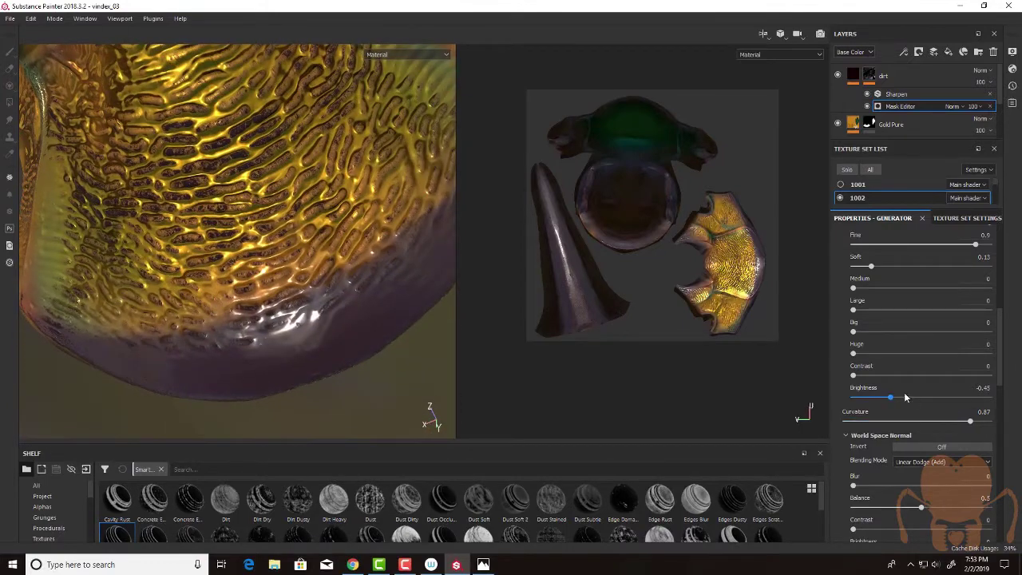
{"action": "left_click_drag", "start_coordinate": [894, 401], "coordinate": [890, 402]}
{"action": "left_click_drag", "start_coordinate": [962, 426], "coordinate": [954, 422]}
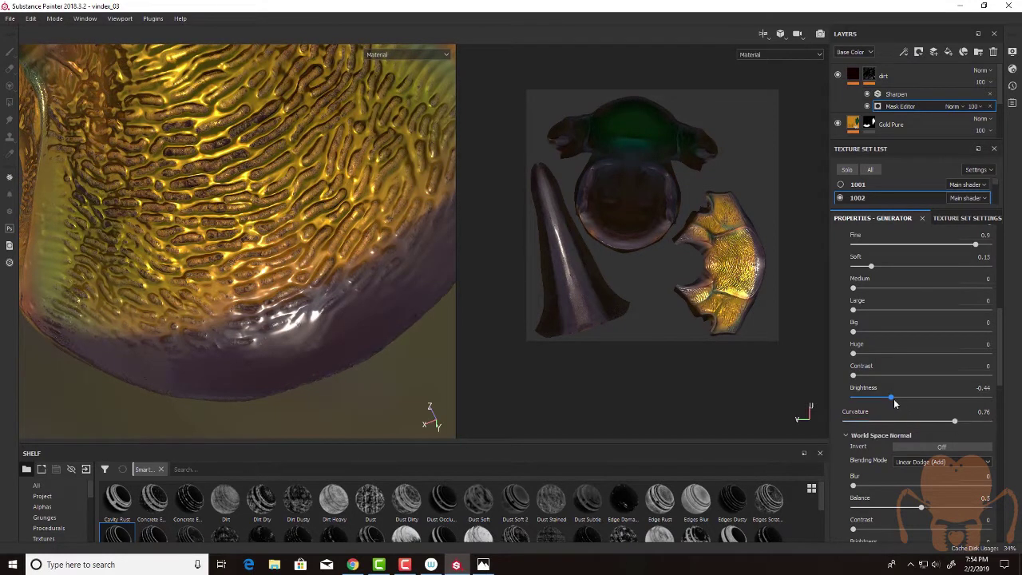
{"action": "left_click_drag", "start_coordinate": [896, 403], "coordinate": [904, 399]}
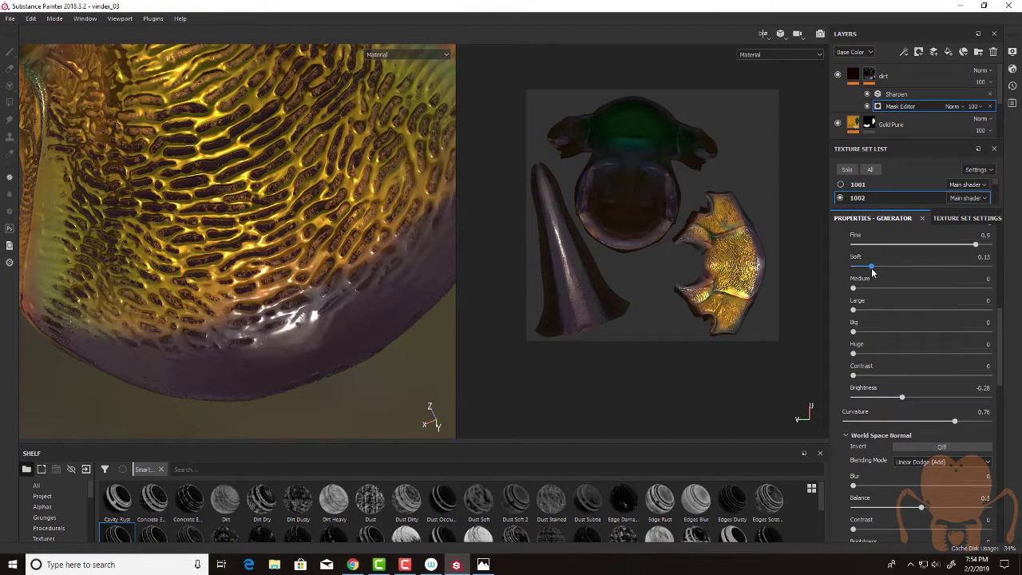
Set the curvature details of the dirt mask to Soft 0.69 and Fine 0.62.
{"action": "left_click_drag", "start_coordinate": [871, 268], "coordinate": [921, 277]}
{"action": "left_click_drag", "start_coordinate": [930, 267], "coordinate": [948, 272]}
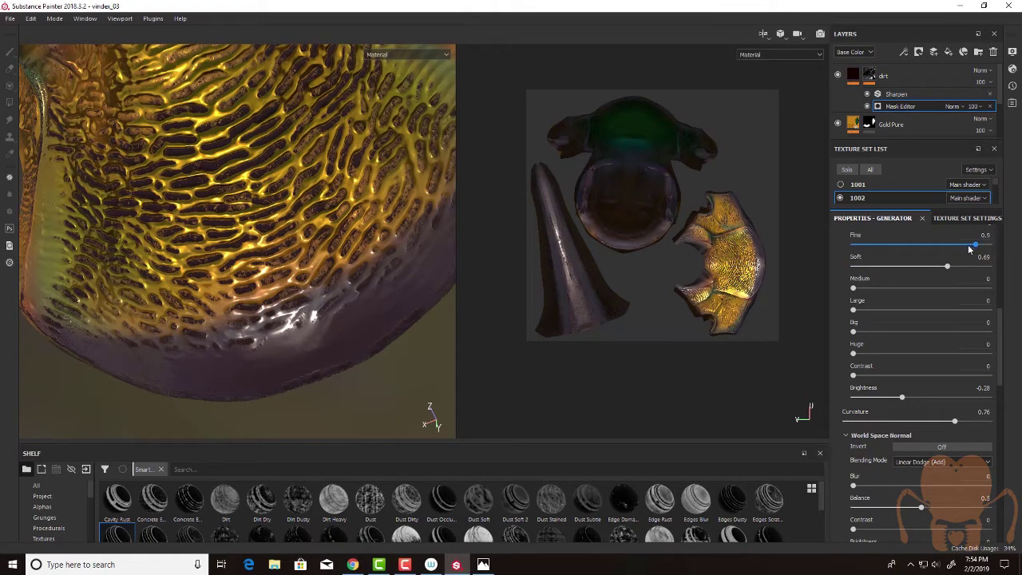
{"action": "left_click_drag", "start_coordinate": [961, 250], "coordinate": [944, 254]}
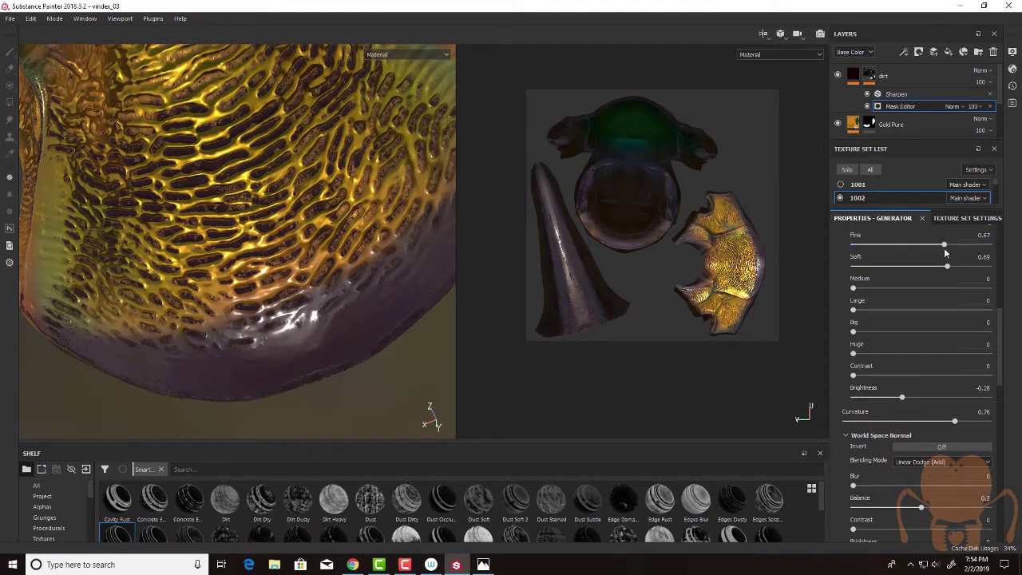
{"action": "left_click", "coordinate": [944, 248]}
{"action": "left_click_drag", "start_coordinate": [943, 244], "coordinate": [937, 244]}
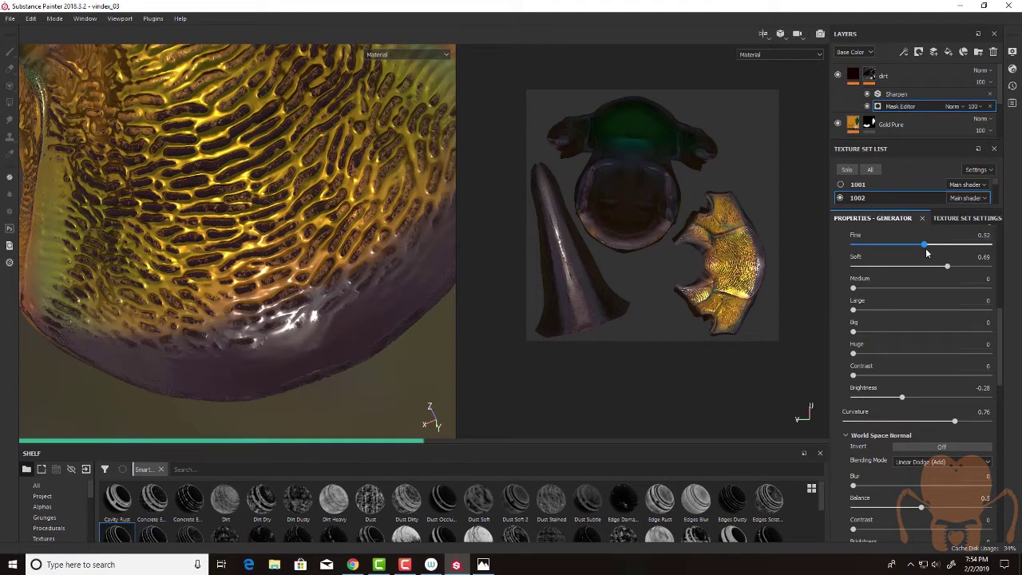
Examine the adjusted dirt on the head and along the horn in the Material display.
{"action": "left_click_drag", "start_coordinate": [241, 276], "coordinate": [246, 246], "text": "alt"}
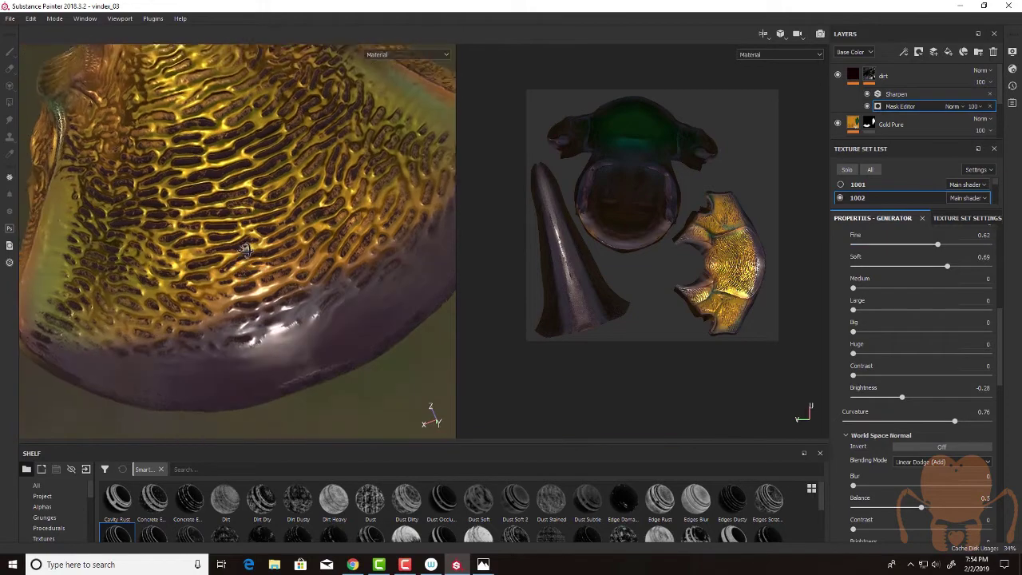
{"action": "right_click_drag", "start_coordinate": [246, 247], "coordinate": [231, 246], "text": "alt"}
{"action": "left_click_drag", "start_coordinate": [232, 246], "coordinate": [98, 169], "text": "alt"}
{"action": "left_click_drag", "start_coordinate": [299, 303], "coordinate": [145, 257], "text": "alt"}
{"action": "right_click_drag", "start_coordinate": [292, 294], "coordinate": [379, 342], "text": "alt"}
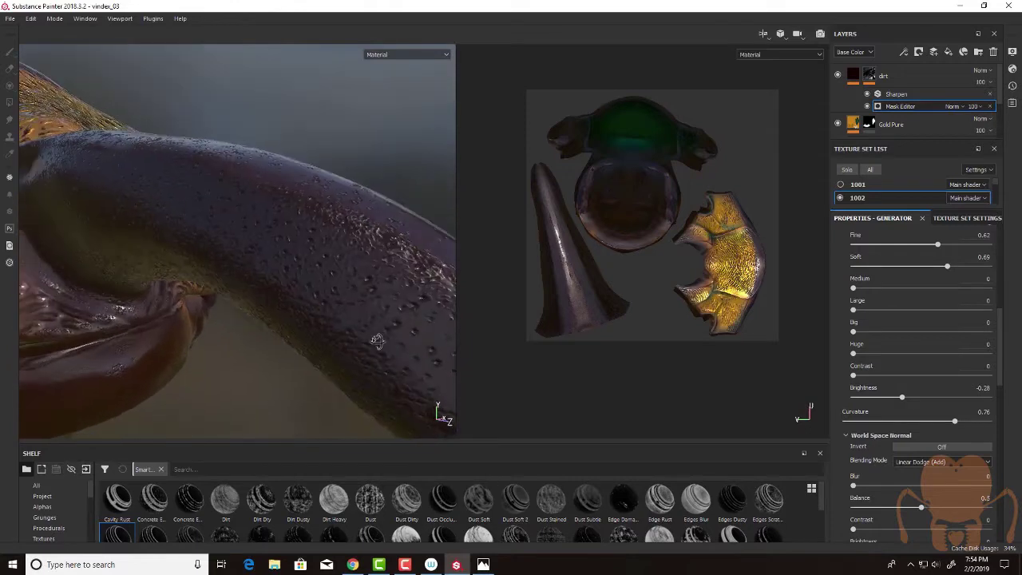
{"action": "left_click_drag", "start_coordinate": [379, 343], "coordinate": [303, 347], "text": "alt"}
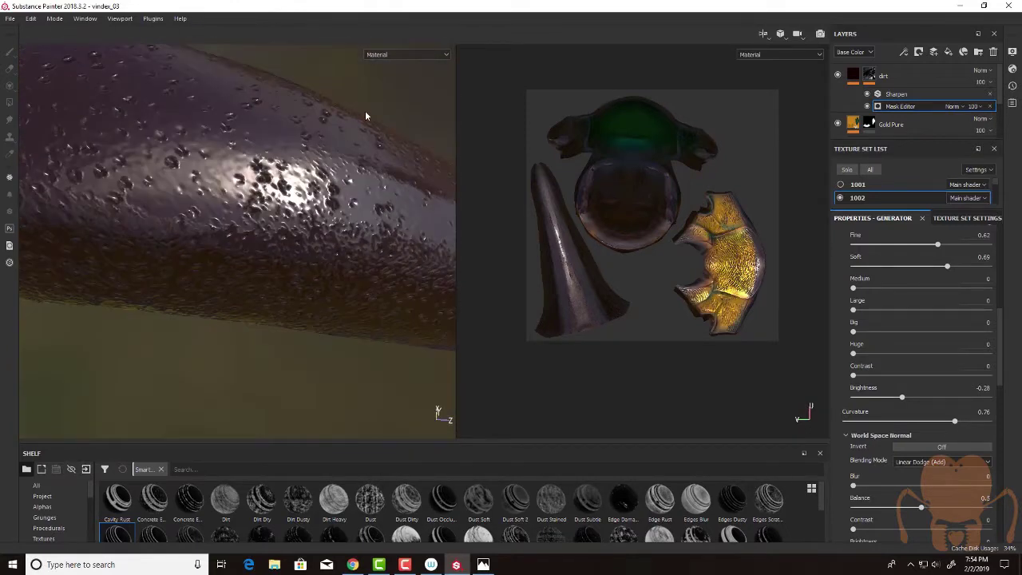
Switch the viewports to the Base Color display and inspect the dirt on the horn and head.
{"action": "left_click", "coordinate": [399, 55]}
{"action": "left_click", "coordinate": [387, 85]}
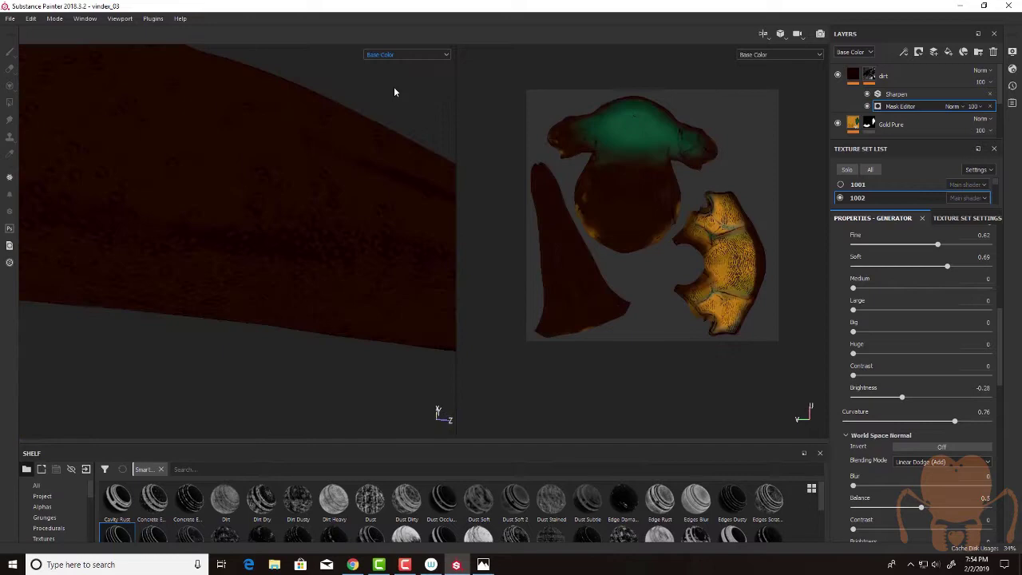
{"action": "left_click_drag", "start_coordinate": [224, 186], "coordinate": [96, 239], "text": "alt"}
{"action": "middle_click_drag", "start_coordinate": [98, 240], "coordinate": [76, 232], "text": "alt"}
{"action": "left_click_drag", "start_coordinate": [256, 257], "coordinate": [303, 266], "text": "alt"}
{"action": "middle_click_drag", "start_coordinate": [303, 266], "coordinate": [75, 301], "text": "alt"}
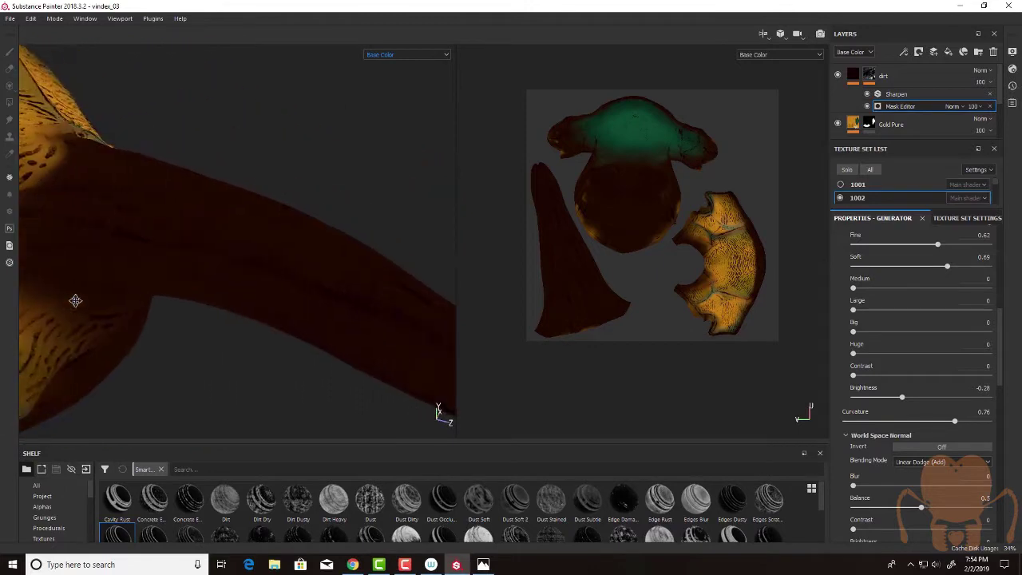
{"action": "left_click_drag", "start_coordinate": [271, 343], "coordinate": [319, 356], "text": "alt"}
{"action": "right_click_drag", "start_coordinate": [320, 356], "coordinate": [381, 358], "text": "alt"}
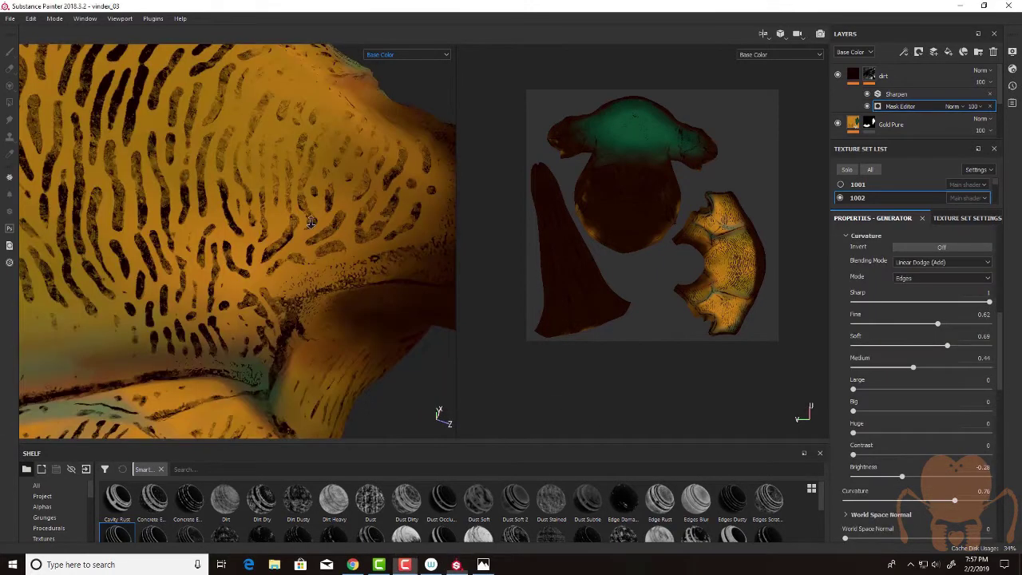
Turn on Invert for the curvature of the dirt mask and check the base color along the horn.
{"action": "left_click", "coordinate": [937, 249]}
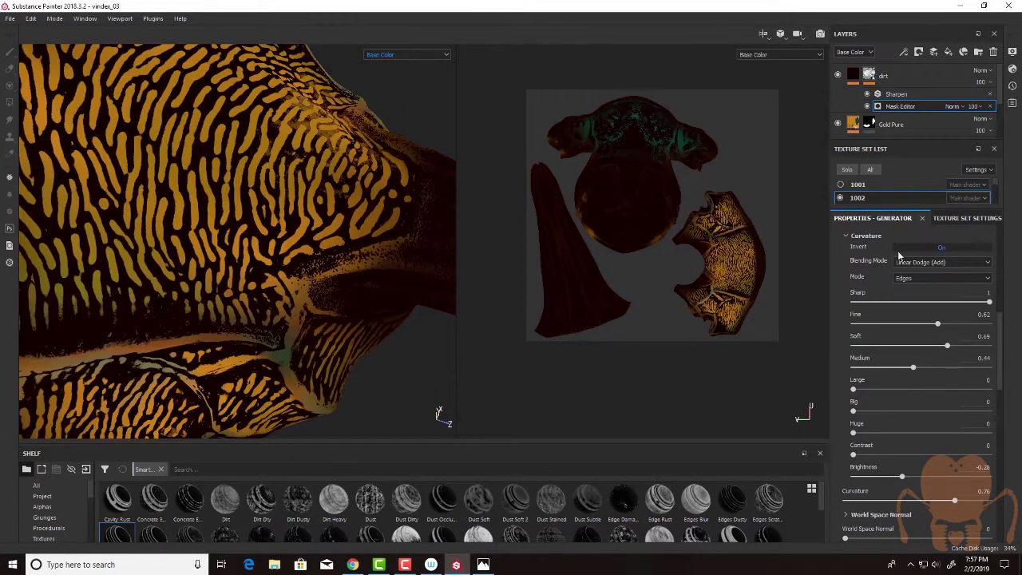
{"action": "left_click_drag", "start_coordinate": [322, 255], "coordinate": [106, 177], "text": "alt"}
{"action": "middle_click_drag", "start_coordinate": [106, 177], "coordinate": [24, 156], "text": "alt"}
{"action": "left_click_drag", "start_coordinate": [178, 189], "coordinate": [267, 212], "text": "alt"}
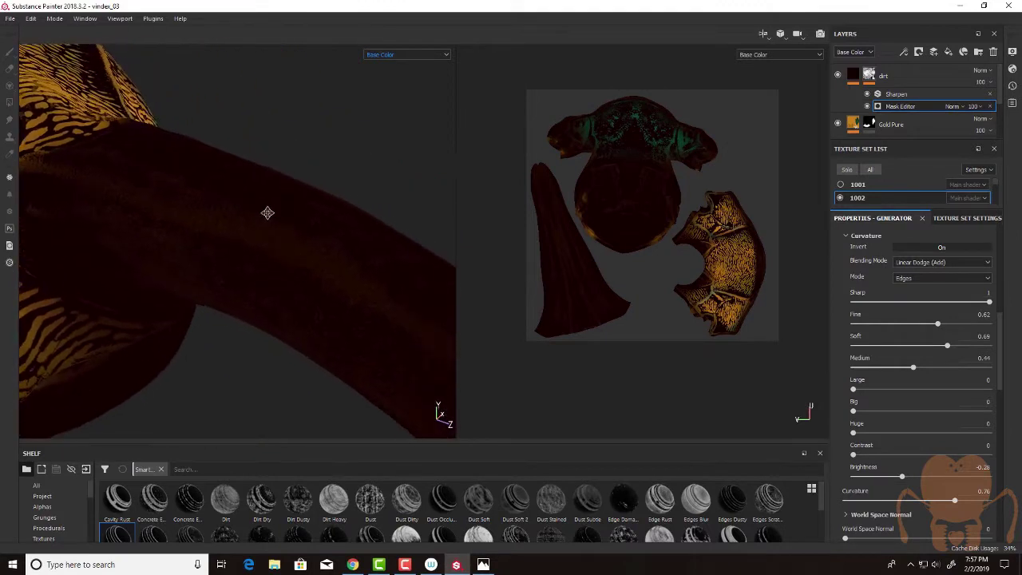
{"action": "middle_click_drag", "start_coordinate": [267, 212], "coordinate": [198, 199], "text": "alt"}
{"action": "right_click_drag", "start_coordinate": [198, 199], "coordinate": [459, 258], "text": "alt"}
{"action": "left_click_drag", "start_coordinate": [459, 258], "coordinate": [262, 232], "text": "alt"}
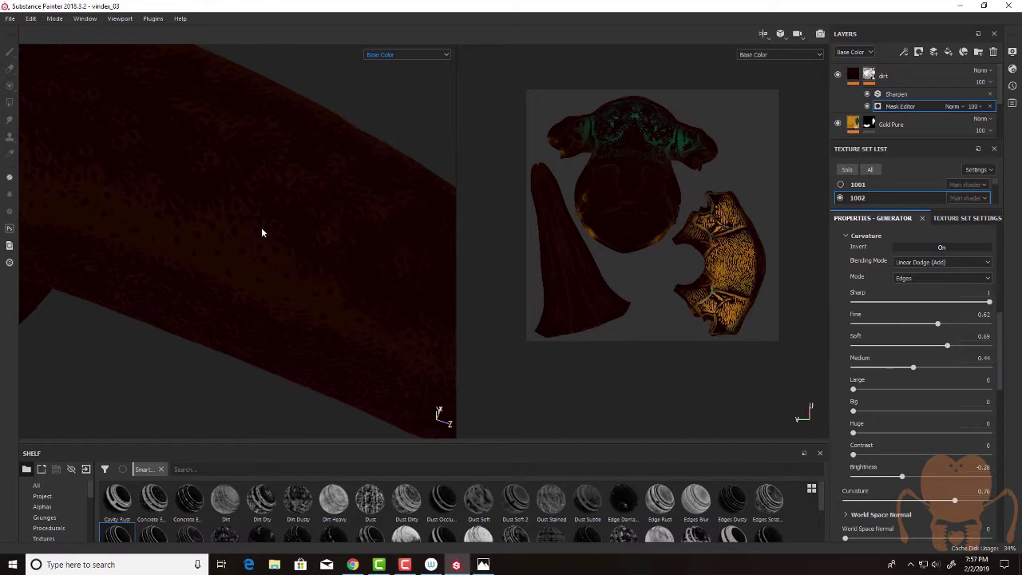
Return the viewports to the Material display and inspect the inverted dirt on the horn and head.
{"action": "left_click", "coordinate": [387, 69]}
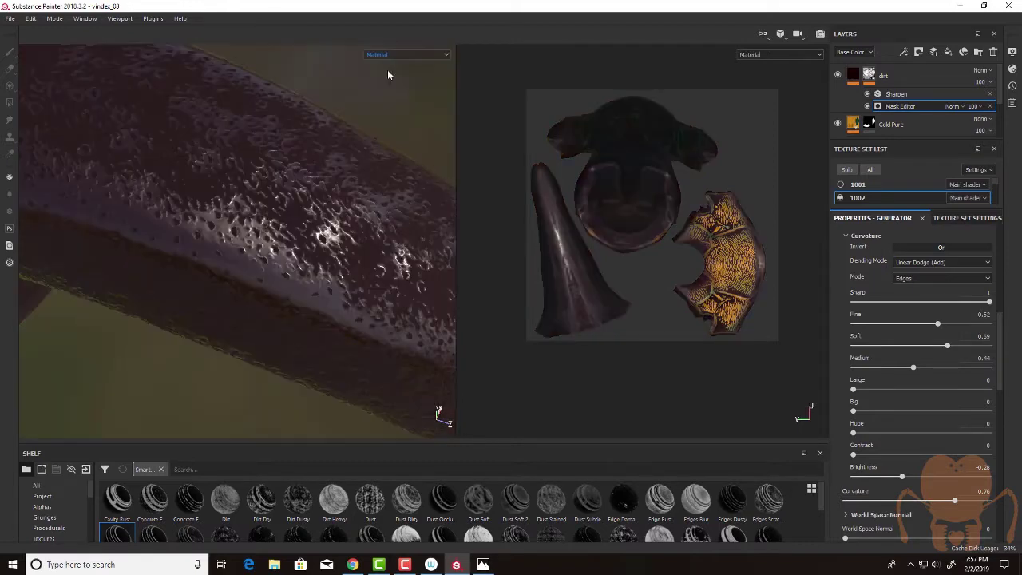
{"action": "left_click_drag", "start_coordinate": [303, 254], "coordinate": [359, 294], "text": "alt"}
{"action": "left_click_drag", "start_coordinate": [179, 260], "coordinate": [297, 319], "text": "alt"}
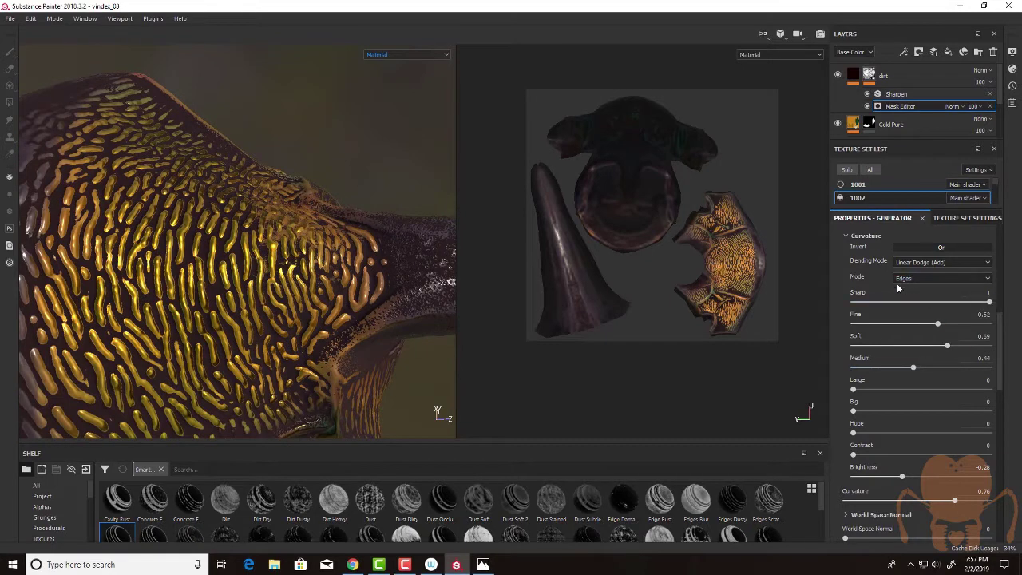
Turn off Invert for the dirt mask's curvature and set Fine to 0.65, Soft to 0.87 and Medium to 0.36.
{"action": "left_click", "coordinate": [948, 249]}
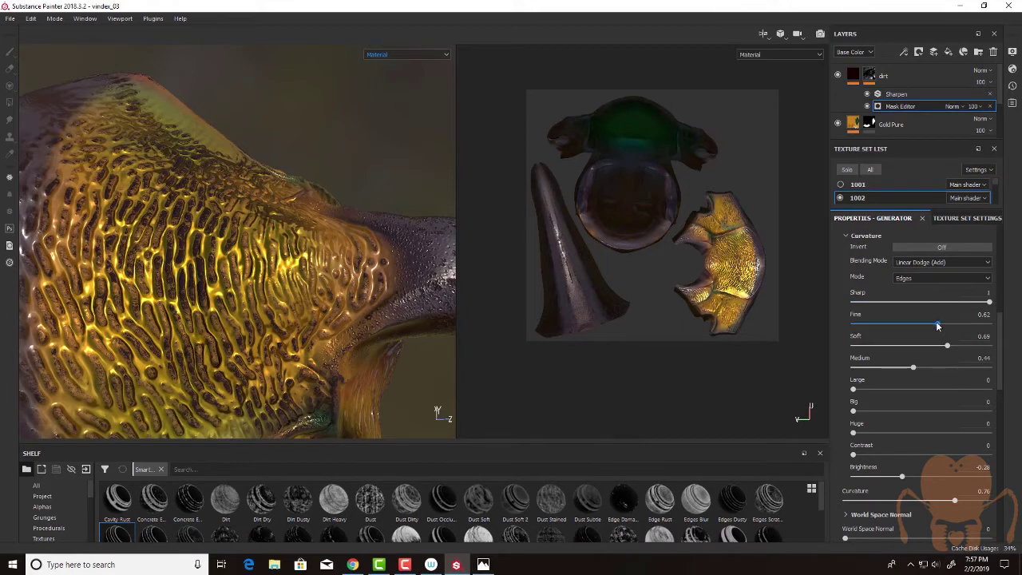
{"action": "left_click_drag", "start_coordinate": [945, 344], "coordinate": [970, 345]}
{"action": "left_click_drag", "start_coordinate": [911, 368], "coordinate": [901, 368]}
{"action": "left_click_drag", "start_coordinate": [266, 291], "coordinate": [254, 343], "text": "alt"}
{"action": "right_click_drag", "start_coordinate": [254, 343], "coordinate": [174, 334], "text": "alt"}
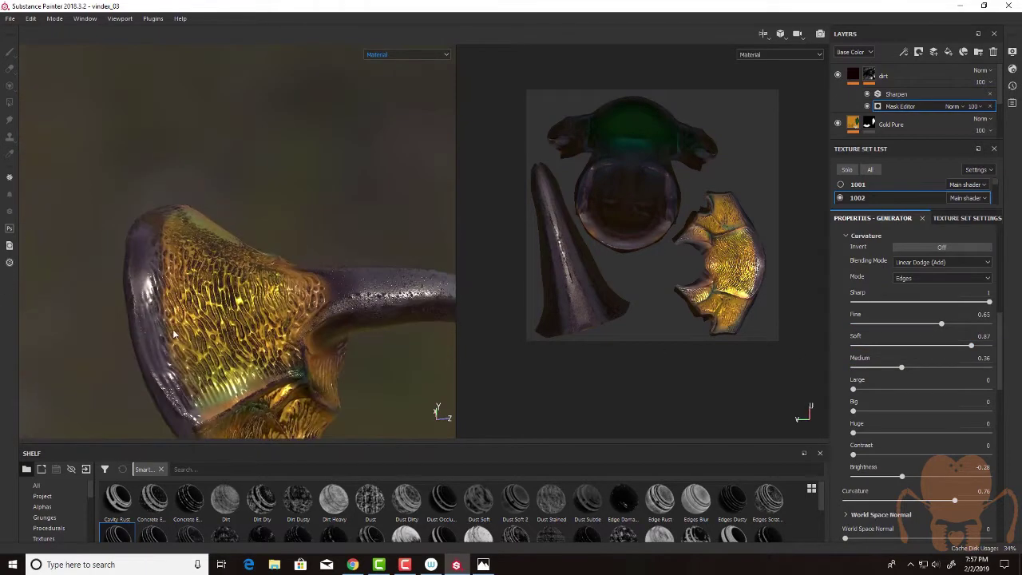
{"action": "left_click_drag", "start_coordinate": [184, 309], "coordinate": [185, 349], "text": "alt"}
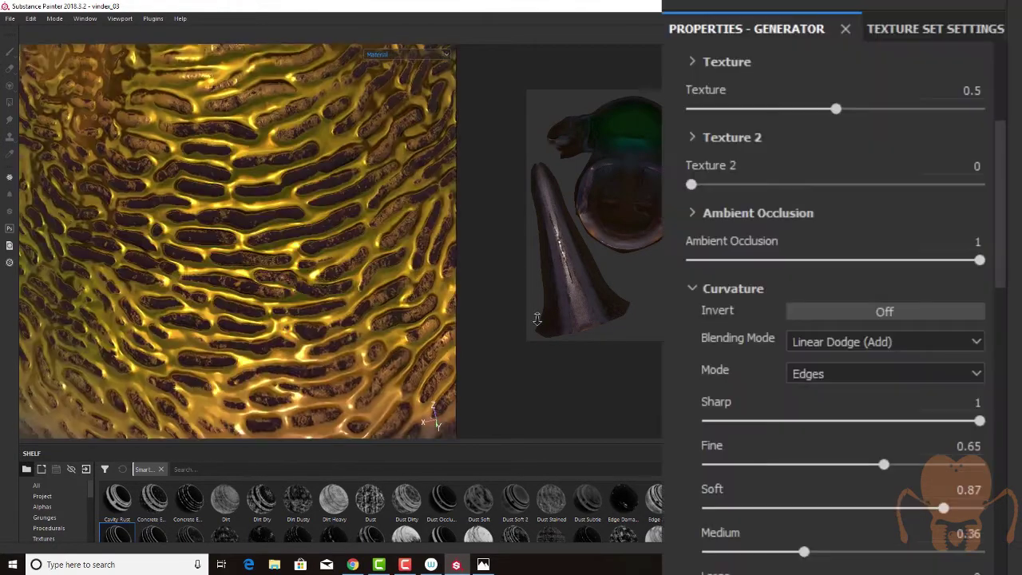
Examine the dirt in the grooves of the head plate up close and across the whole plate.
{"action": "left_click_drag", "start_coordinate": [263, 264], "coordinate": [320, 280], "text": "alt"}
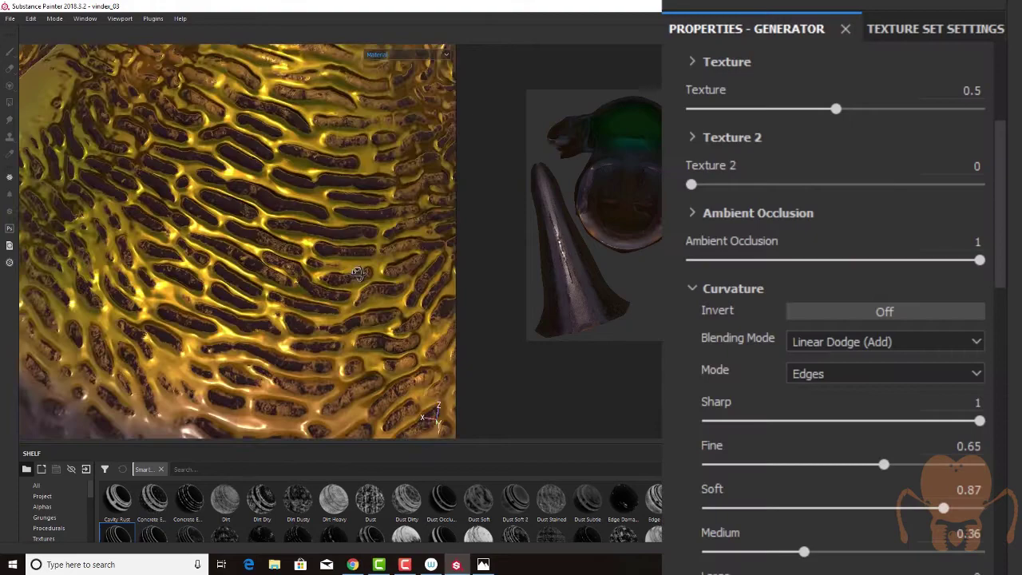
{"action": "right_click_drag", "start_coordinate": [335, 291], "coordinate": [584, 364], "text": "alt"}
{"action": "right_click_drag", "start_coordinate": [289, 289], "coordinate": [240, 271], "text": "alt"}
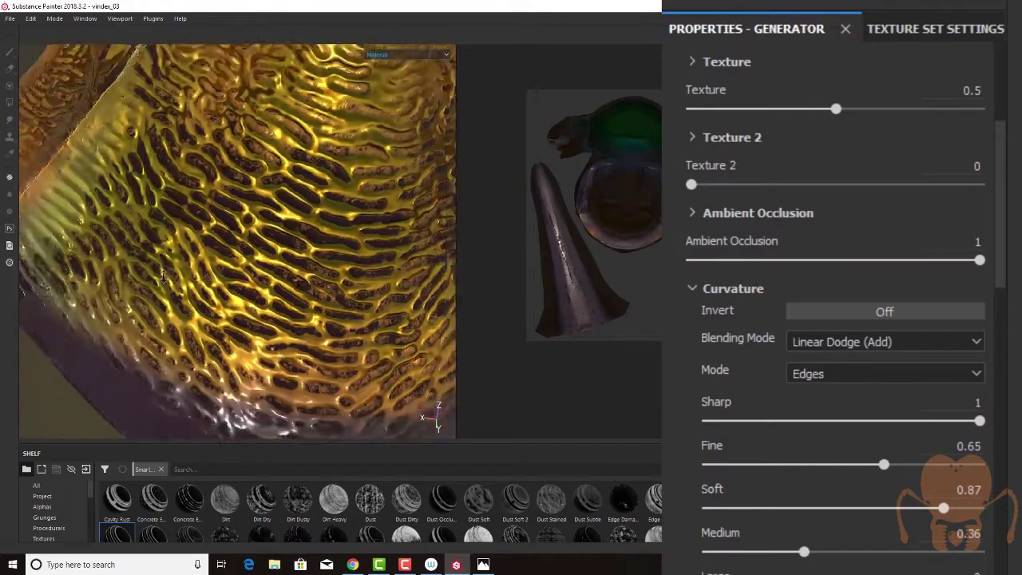
{"action": "left_click_drag", "start_coordinate": [239, 271], "coordinate": [214, 277], "text": "alt"}
{"action": "right_click_drag", "start_coordinate": [214, 278], "coordinate": [69, 285], "text": "alt"}
{"action": "left_click_drag", "start_coordinate": [159, 295], "coordinate": [301, 328], "text": "alt"}
{"action": "right_click_drag", "start_coordinate": [304, 331], "coordinate": [427, 356], "text": "alt"}
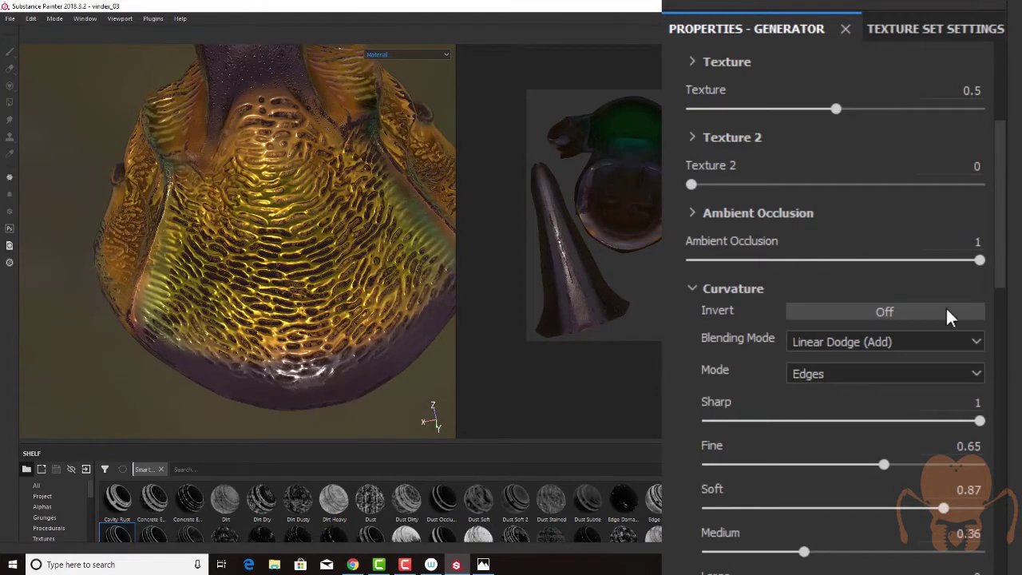
Turn on Invert in the dirt mask's Ambient Occlusion settings and check the grooves of the head plate.
{"action": "scroll", "coordinate": [985, 351], "scroll_direction": "down", "scroll_amount": 5}
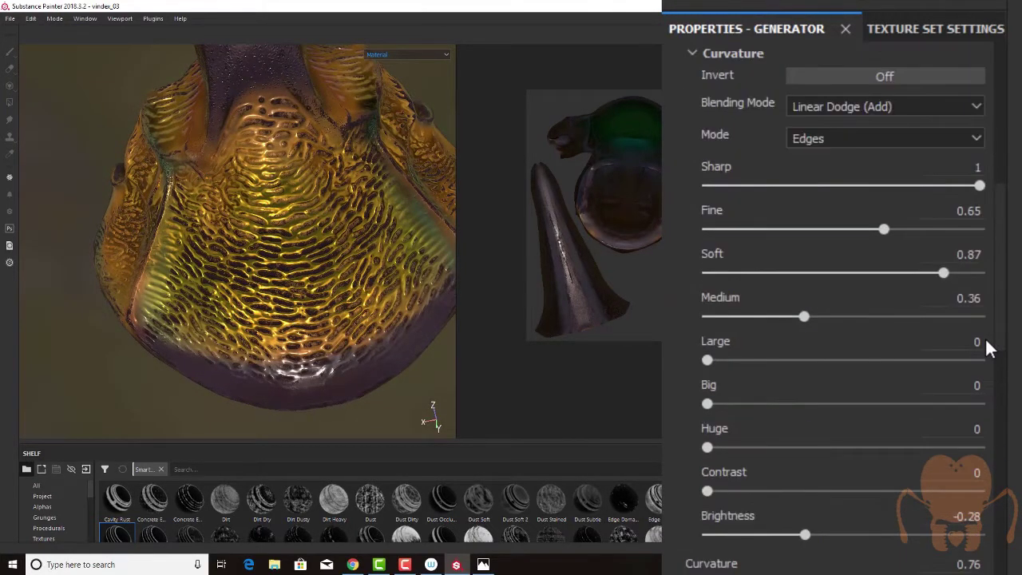
{"action": "scroll", "coordinate": [986, 342], "scroll_direction": "up", "scroll_amount": 1}
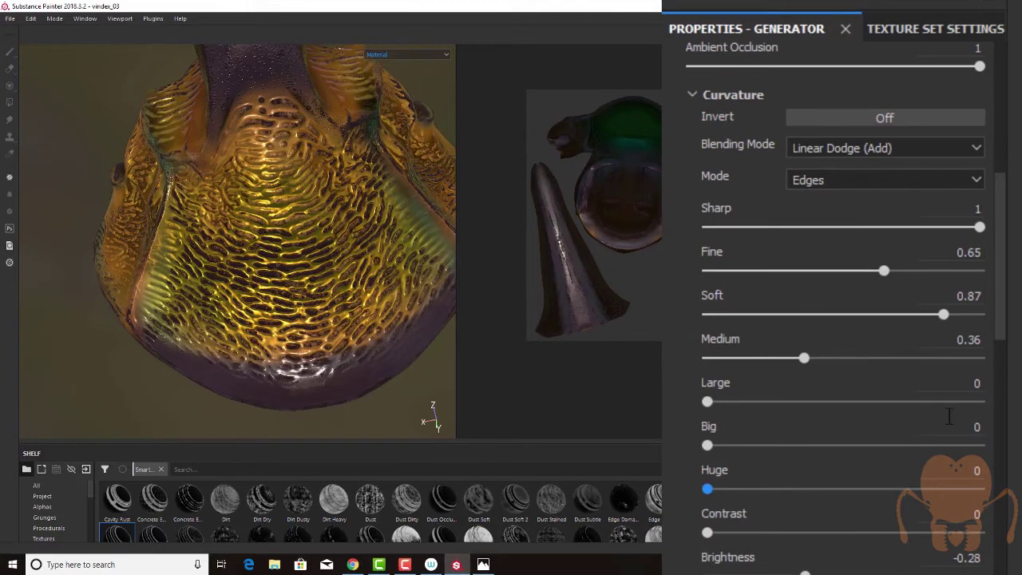
{"action": "scroll", "coordinate": [997, 200], "scroll_direction": "up", "scroll_amount": 3}
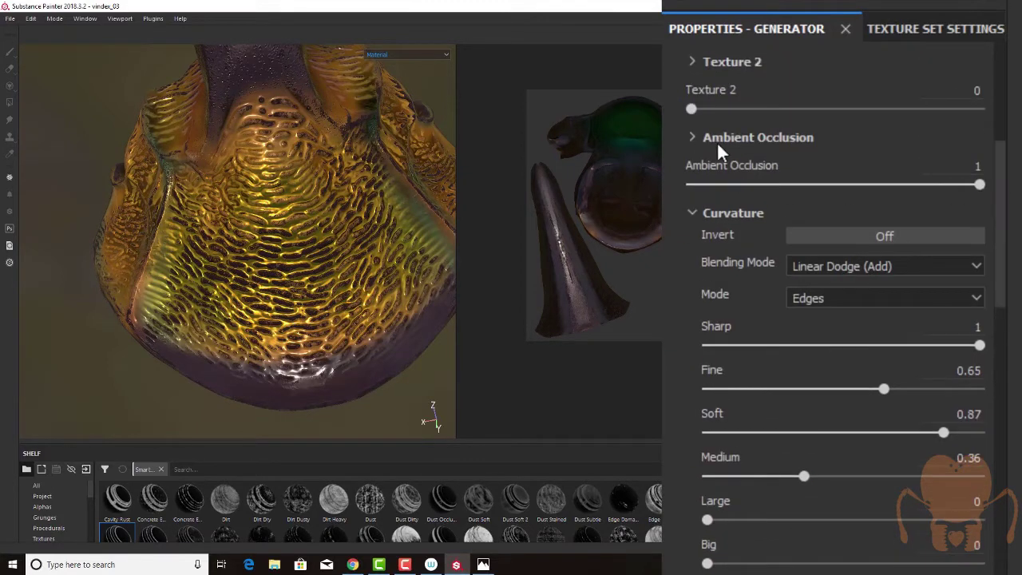
{"action": "left_click", "coordinate": [692, 137]}
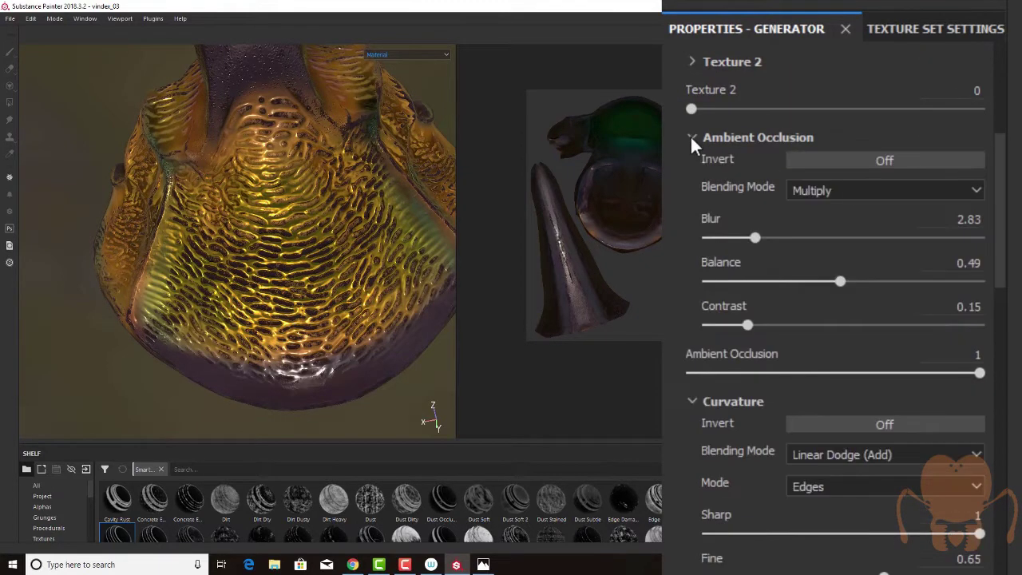
{"action": "left_click", "coordinate": [844, 162]}
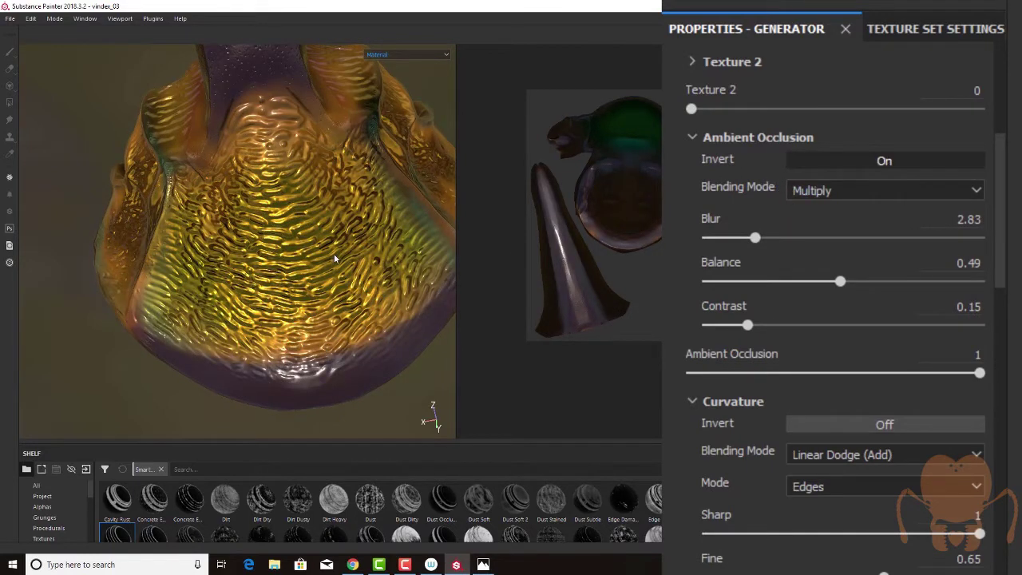
{"action": "scroll", "coordinate": [336, 258], "scroll_direction": "up", "scroll_amount": 5}
{"action": "right_click_drag", "start_coordinate": [332, 271], "coordinate": [211, 182], "text": "alt"}
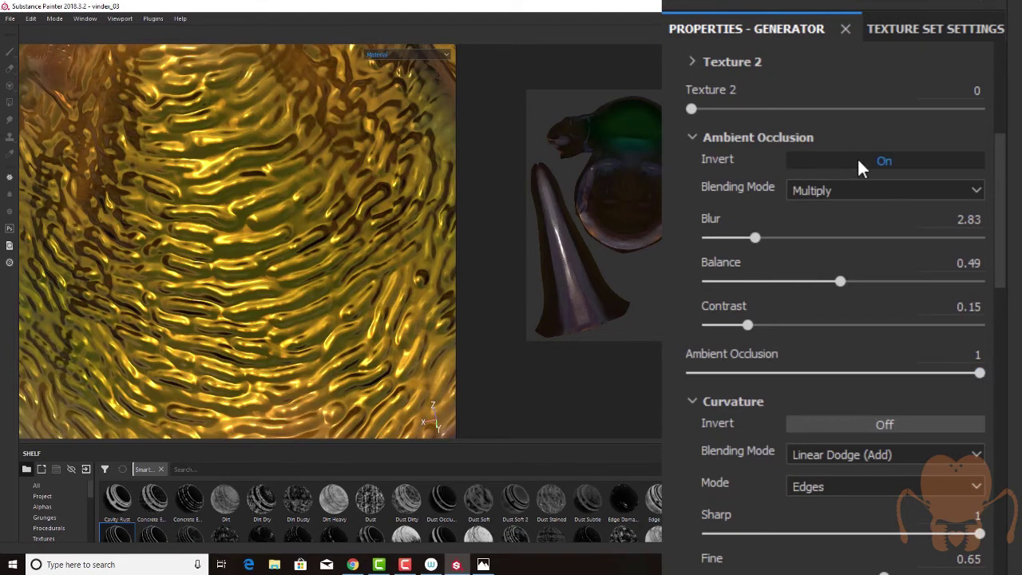
Switch the ambient occlusion Invert off and on again to compare the dirt in the grooves at full strength.
{"action": "left_click", "coordinate": [882, 159]}
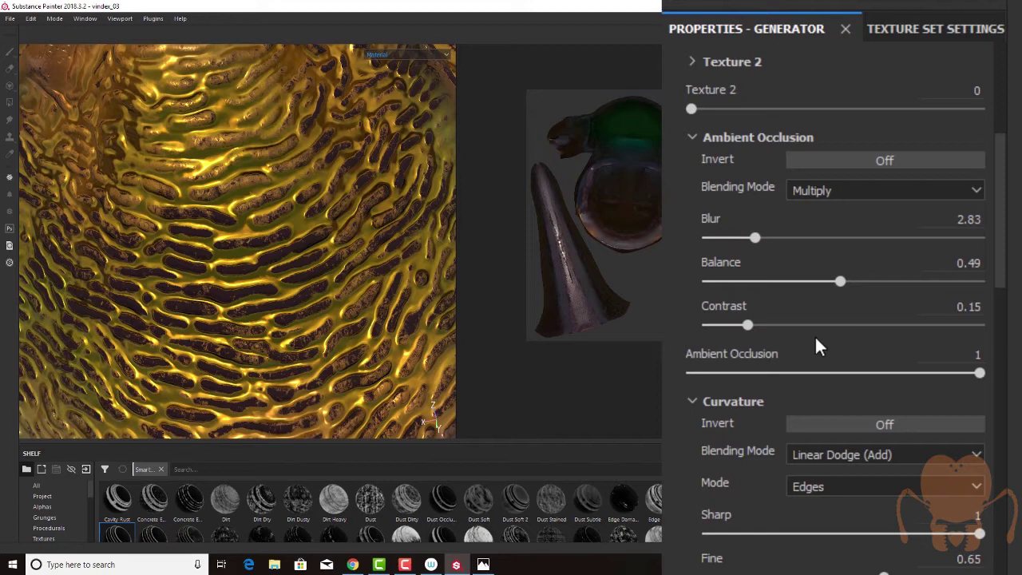
{"action": "left_click_drag", "start_coordinate": [864, 391], "coordinate": [998, 378]}
{"action": "left_click", "coordinate": [877, 160]}
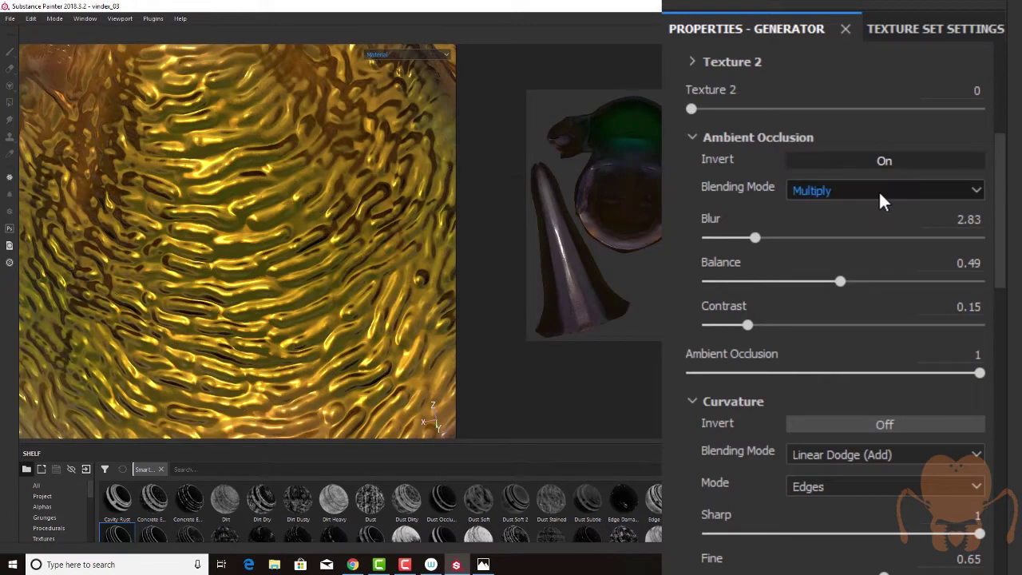
Set the dirt mask's Ambient Occlusion strength to 0.38 and inspect the grooves of the head plate.
{"action": "left_click_drag", "start_coordinate": [980, 373], "coordinate": [969, 374]}
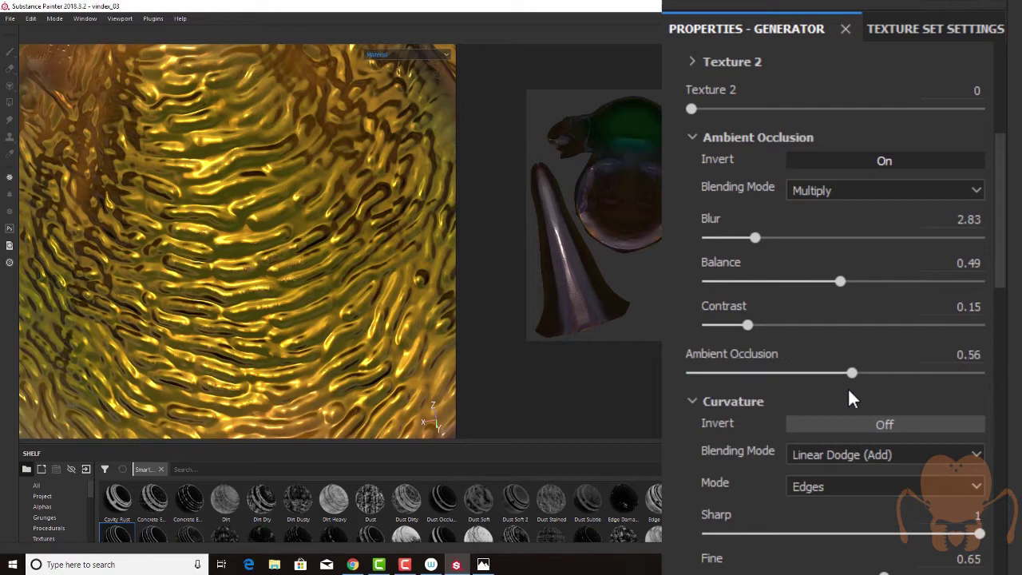
{"action": "left_click_drag", "start_coordinate": [838, 379], "coordinate": [800, 375]}
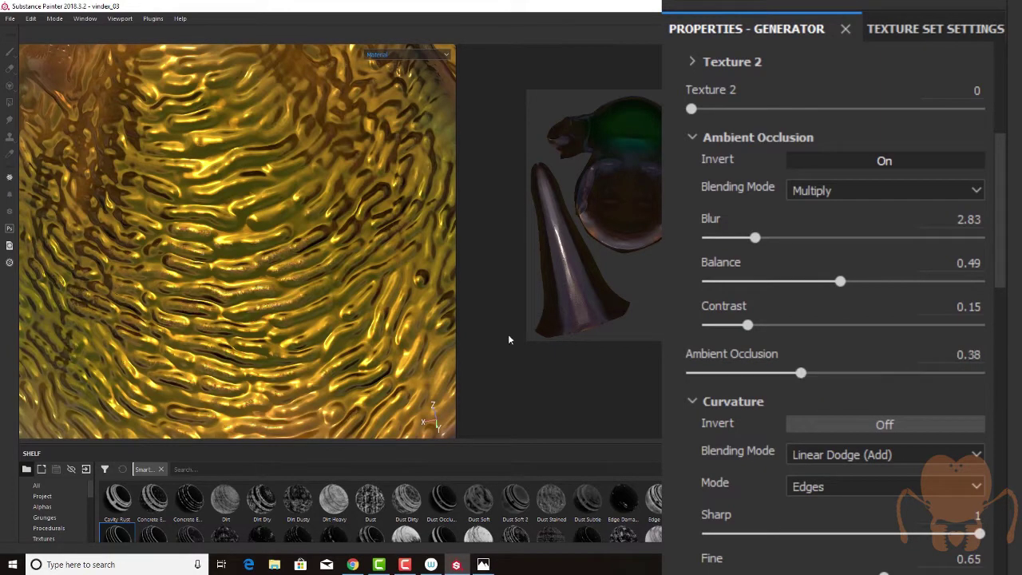
{"action": "right_click_drag", "start_coordinate": [236, 312], "coordinate": [493, 330], "text": "alt"}
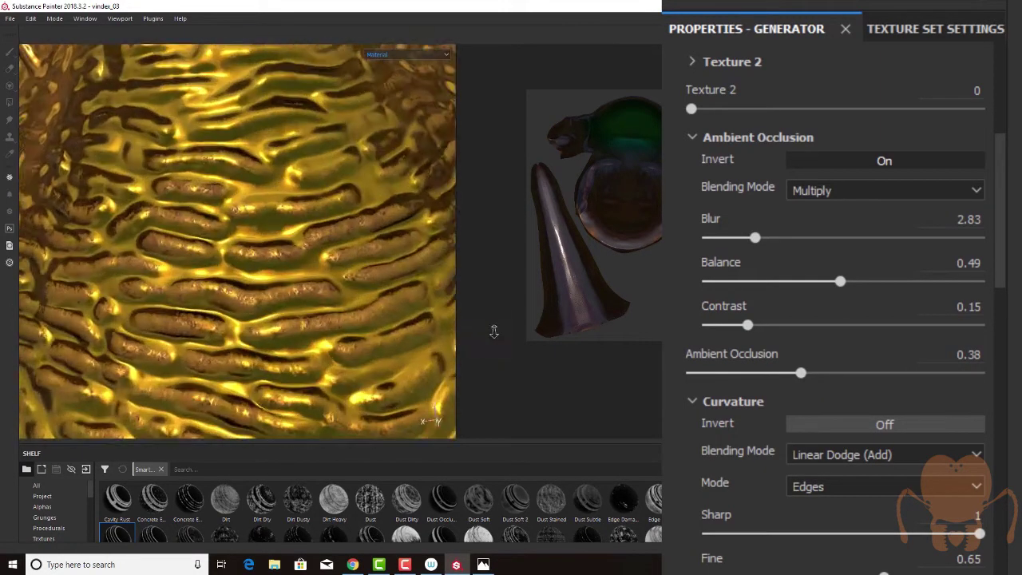
{"action": "left_click_drag", "start_coordinate": [209, 308], "coordinate": [234, 268], "text": "alt"}
{"action": "right_click_drag", "start_coordinate": [235, 268], "coordinate": [164, 264], "text": "alt"}
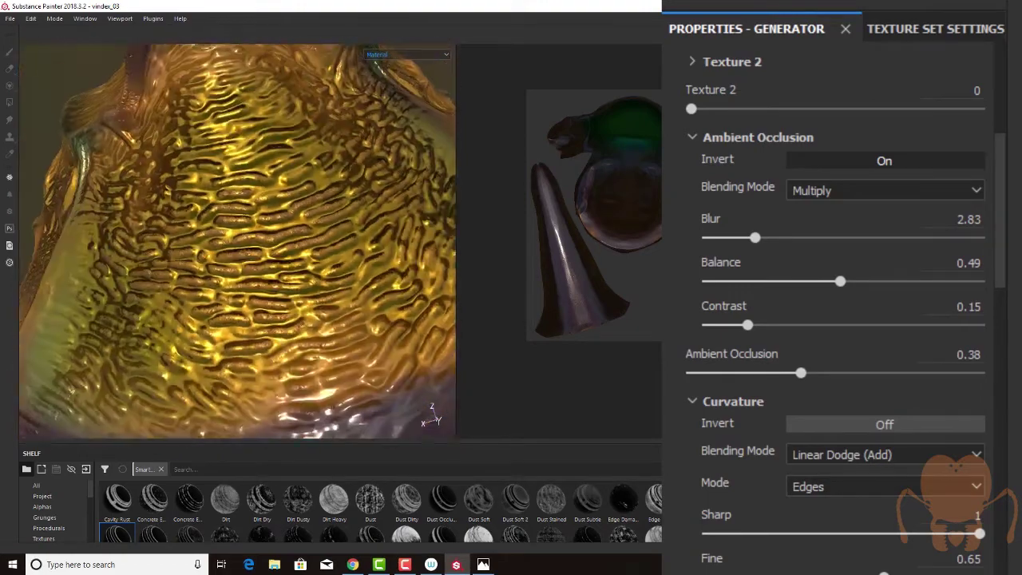
{"action": "left_click_drag", "start_coordinate": [164, 264], "coordinate": [192, 280], "text": "alt"}
{"action": "right_click_drag", "start_coordinate": [191, 279], "coordinate": [149, 288], "text": "alt"}
{"action": "left_click_drag", "start_coordinate": [150, 288], "coordinate": [233, 293], "text": "alt"}
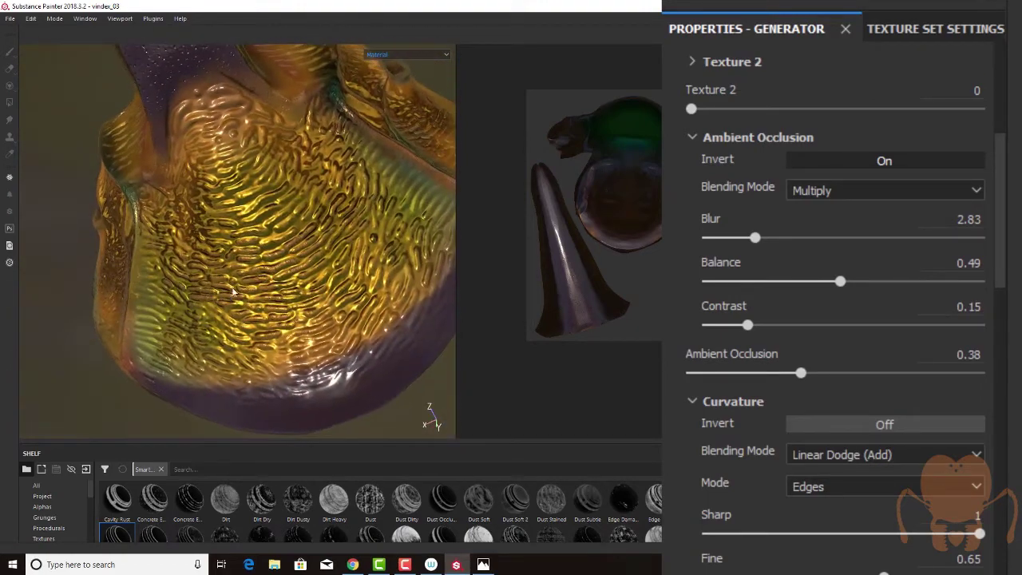
Set the Ambient Occlusion strength to 0.21 and inspect the dirt on the head and horn.
{"action": "mouse_move", "coordinate": [785, 370]}
{"action": "left_mouse_down"}
{"action": "mouse_move", "coordinate": [719, 382]}
{"action": "mouse_move", "coordinate": [756, 383]}
{"action": "left_mouse_up"}
{"action": "left_click_drag", "start_coordinate": [249, 307], "coordinate": [191, 241], "text": "alt"}
{"action": "left_click_drag", "start_coordinate": [148, 330], "coordinate": [131, 288], "text": "alt"}
{"action": "middle_click_drag", "start_coordinate": [134, 239], "coordinate": [141, 275], "text": "alt"}
{"action": "mouse_move", "coordinate": [140, 274]}
{"action": "left_mouse_down", "text": "alt"}
{"action": "mouse_move", "coordinate": [189, 255]}
{"action": "mouse_move", "coordinate": [146, 256]}
{"action": "left_mouse_up", "text": "alt"}
{"action": "mouse_move", "coordinate": [138, 205]}
{"action": "left_mouse_down", "text": "alt"}
{"action": "mouse_move", "coordinate": [158, 223]}
{"action": "mouse_move", "coordinate": [142, 214]}
{"action": "left_mouse_up", "text": "alt"}
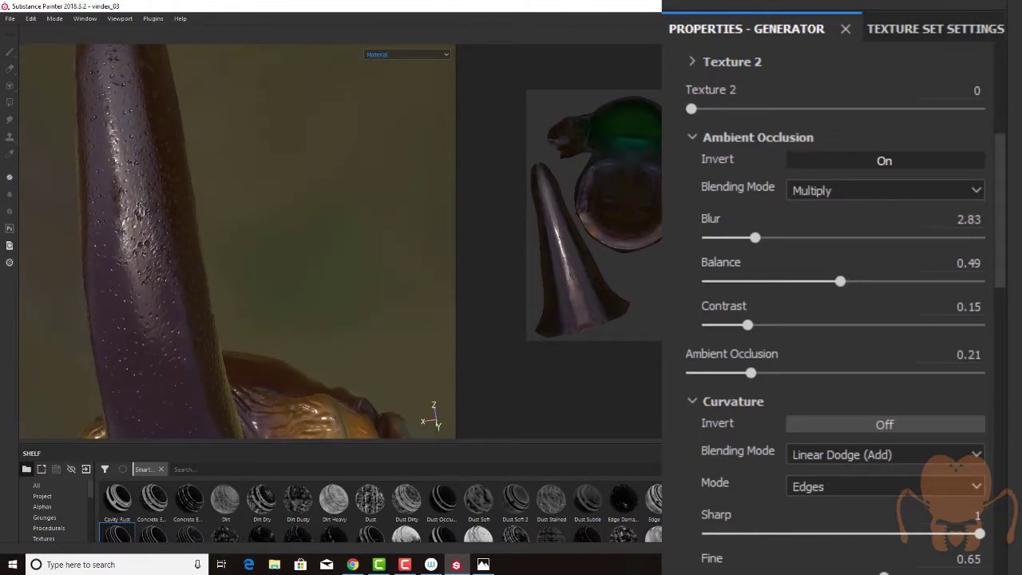
Set the dirt mask's Ambient Occlusion strength to 0.25 and check the head and horn from the front.
{"action": "mouse_move", "coordinate": [752, 371]}
{"action": "left_mouse_down"}
{"action": "mouse_move", "coordinate": [907, 371]}
{"action": "mouse_move", "coordinate": [662, 385]}
{"action": "mouse_move", "coordinate": [703, 371]}
{"action": "mouse_move", "coordinate": [778, 373]}
{"action": "mouse_move", "coordinate": [763, 373]}
{"action": "left_mouse_up"}
{"action": "left_click_drag", "start_coordinate": [280, 392], "coordinate": [236, 314], "text": "alt"}
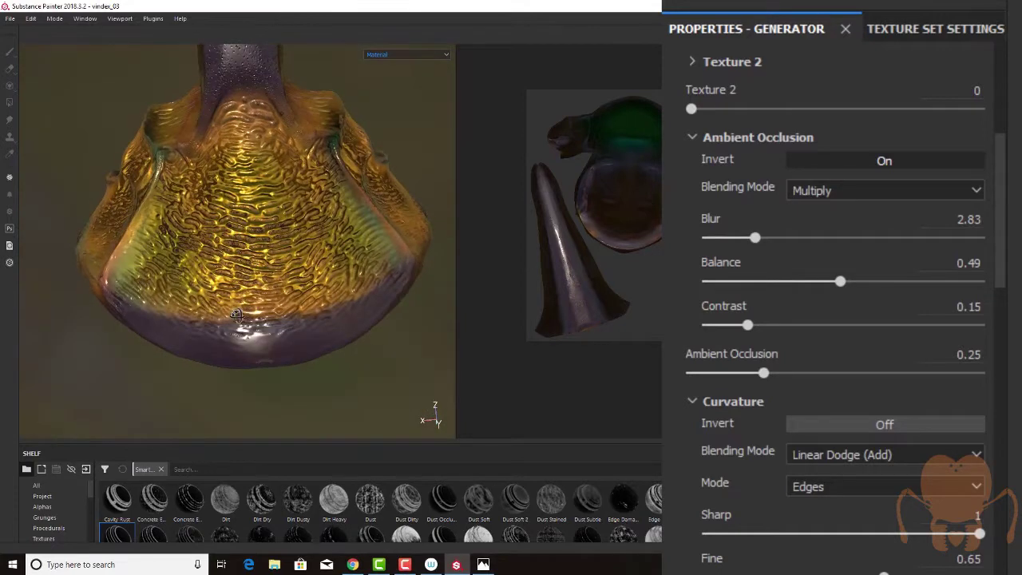
{"action": "middle_click_drag", "start_coordinate": [270, 311], "coordinate": [270, 332], "text": "alt"}
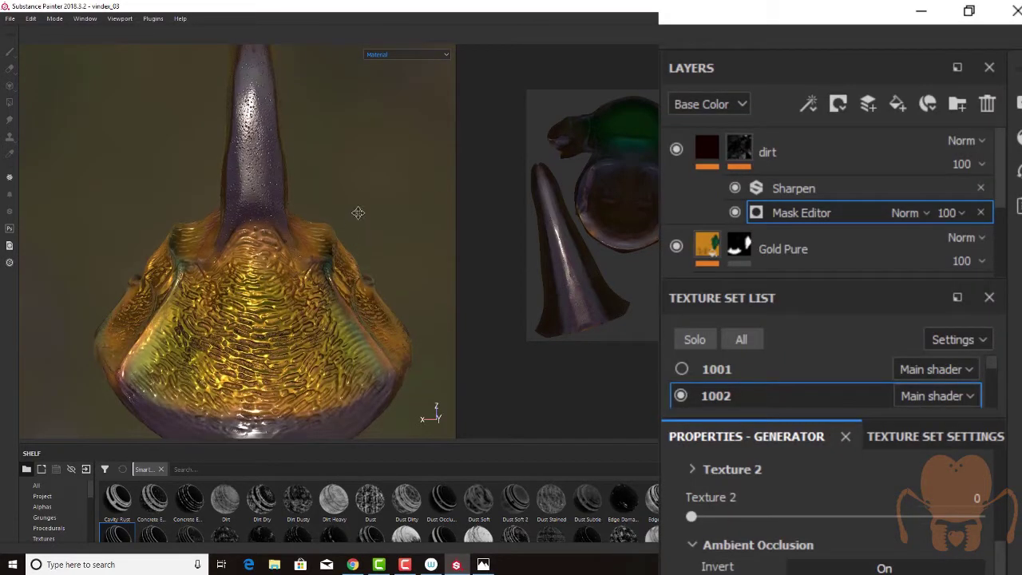
{"action": "middle_click_drag", "start_coordinate": [357, 214], "coordinate": [372, 197], "text": "alt"}
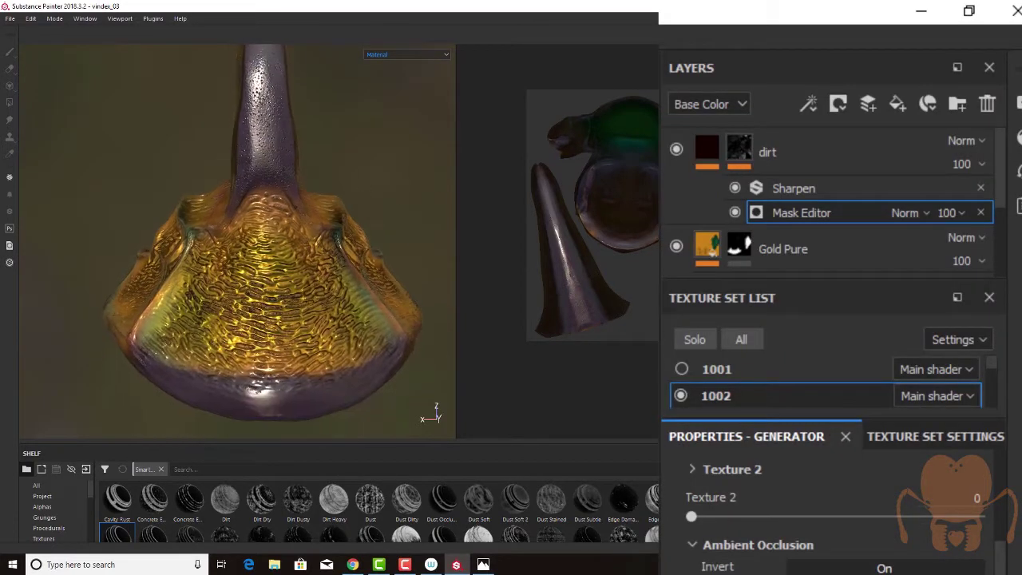
Select the dirt layer and toggle its visibility to compare the head with and without the dirt.
{"action": "left_click", "coordinate": [784, 154]}
{"action": "left_click", "coordinate": [675, 150]}
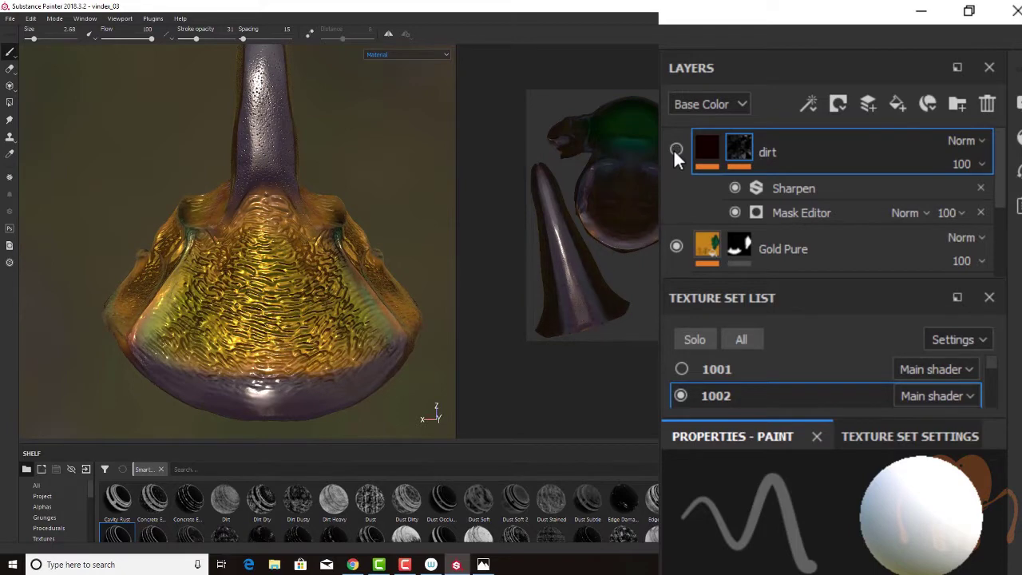
{"action": "left_click", "coordinate": [675, 150]}
{"action": "left_click", "coordinate": [676, 150]}
{"action": "left_click", "coordinate": [676, 150]}
Inspect the dirt around the horn base, along the horn and over the head plate.
{"action": "right_click_drag", "start_coordinate": [329, 194], "coordinate": [407, 219], "text": "alt"}
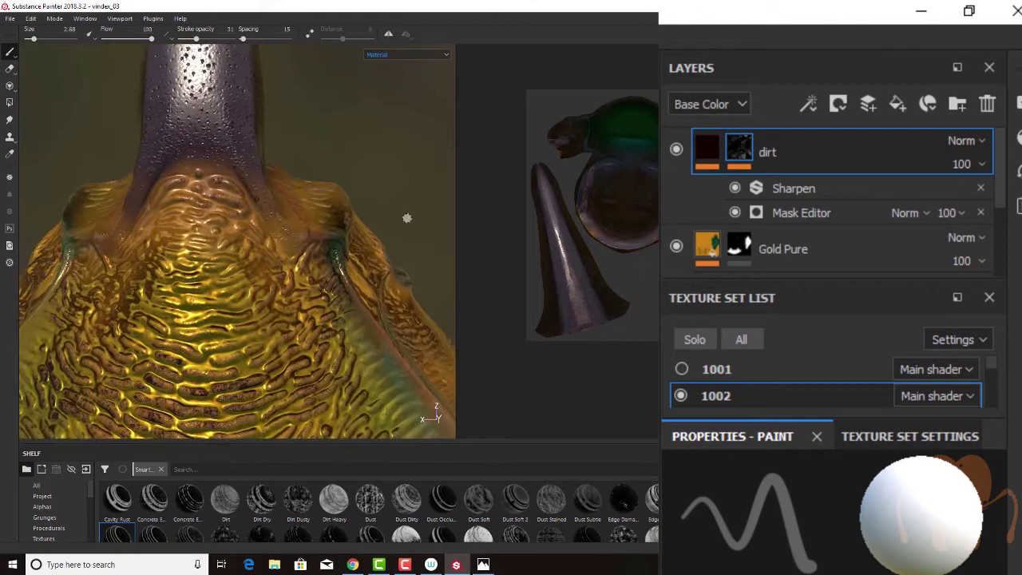
{"action": "middle_click_drag", "start_coordinate": [206, 226], "coordinate": [247, 328], "text": "alt"}
{"action": "right_click_drag", "start_coordinate": [267, 284], "coordinate": [319, 295], "text": "alt"}
{"action": "middle_click_drag", "start_coordinate": [308, 243], "coordinate": [316, 396], "text": "alt"}
{"action": "left_click_drag", "start_coordinate": [316, 397], "coordinate": [260, 299], "text": "alt"}
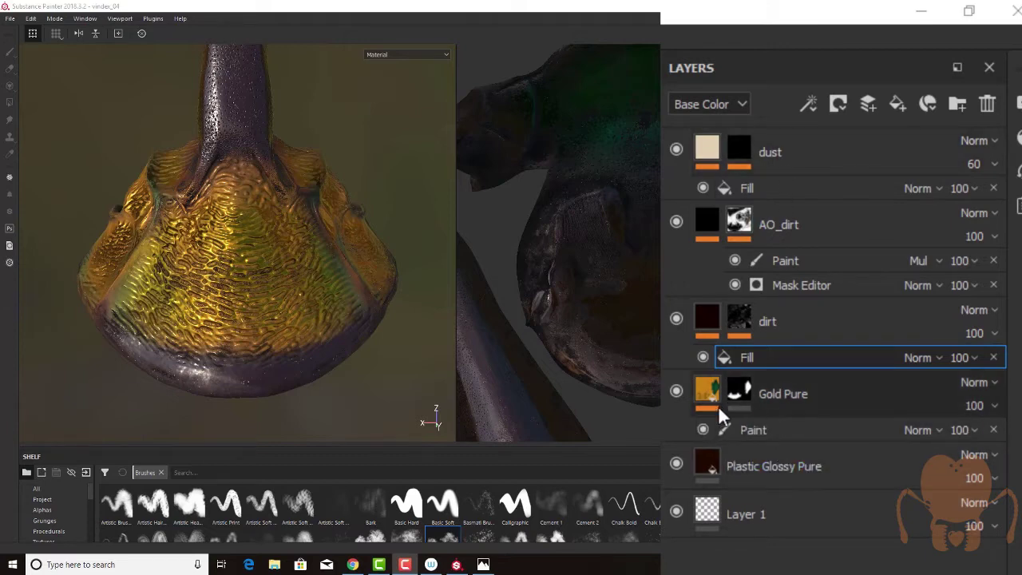
Review the dirt layer and the Fill effect in its mask, enlarging the space for the fill properties.
{"action": "left_click", "coordinate": [713, 327]}
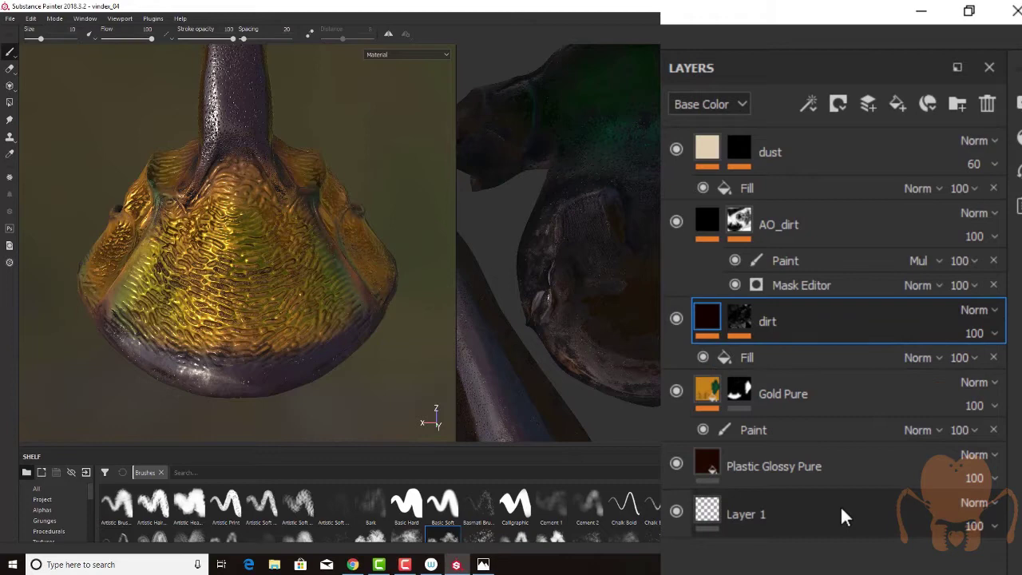
{"action": "left_click", "coordinate": [750, 359]}
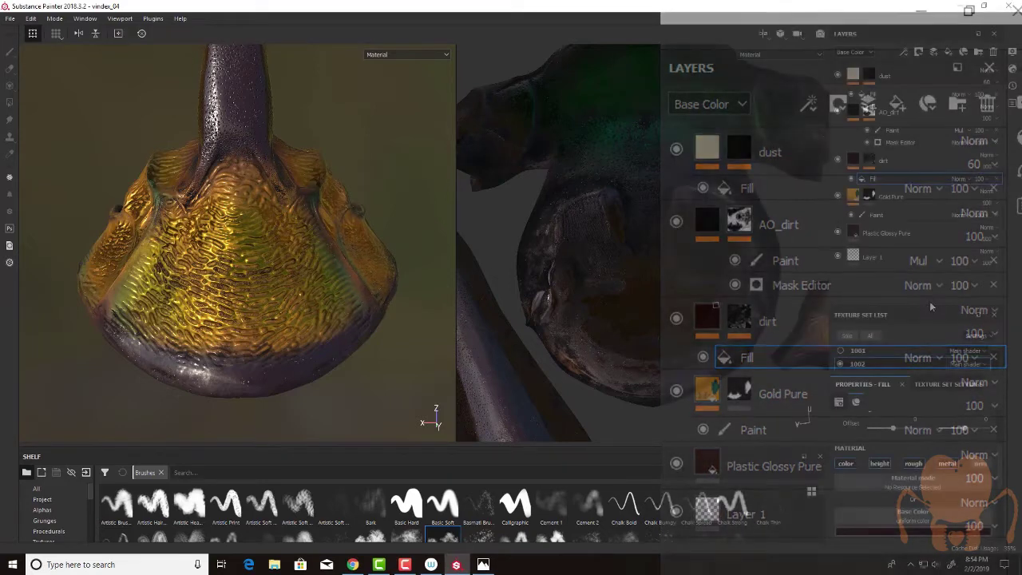
{"action": "left_click_drag", "start_coordinate": [935, 308], "coordinate": [935, 200]}
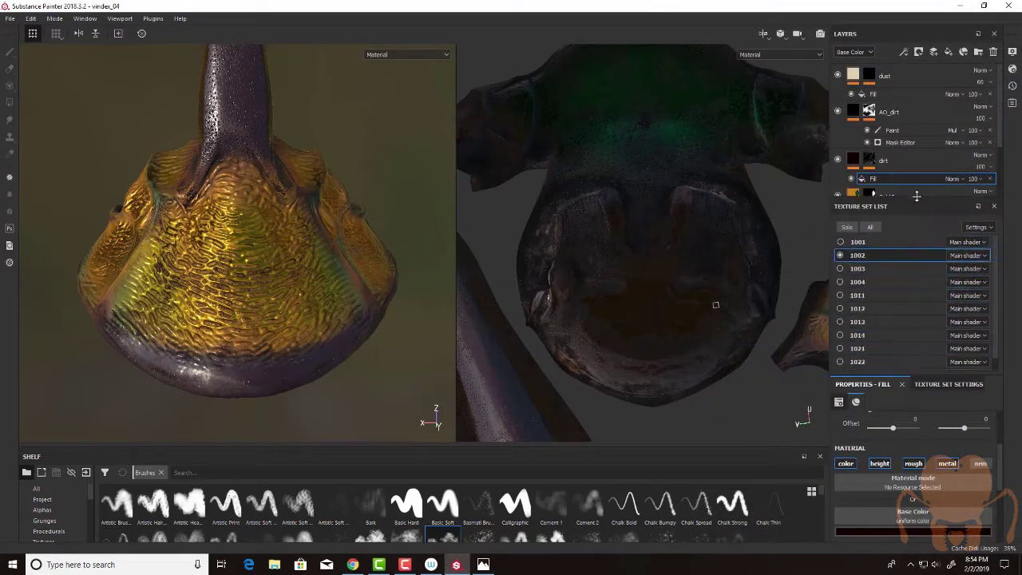
{"action": "left_click_drag", "start_coordinate": [938, 380], "coordinate": [935, 203]}
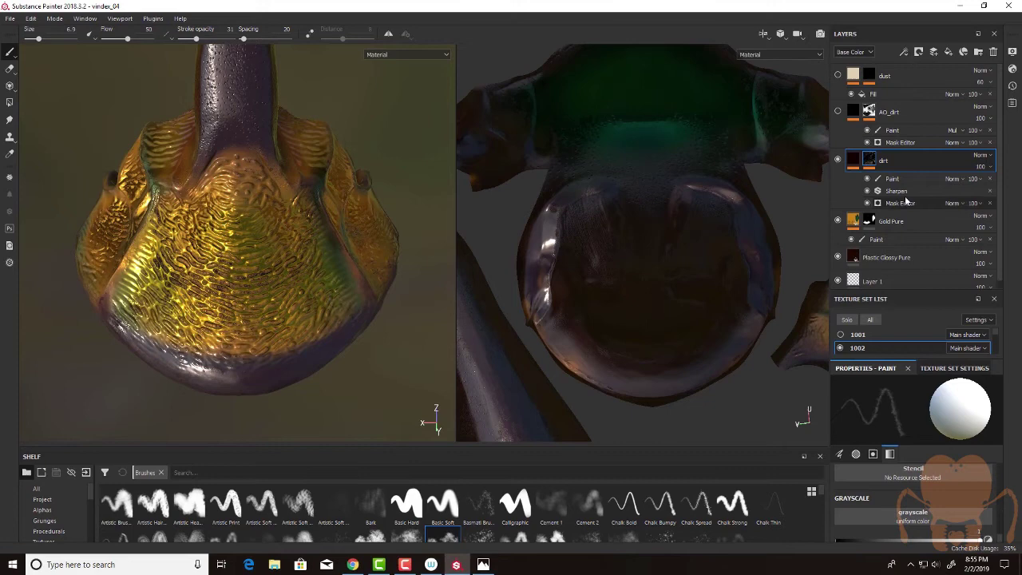
Select the Paint effect in the dirt layer's mask and switch the 3D viewport to the Mask display.
{"action": "left_click_drag", "start_coordinate": [269, 330], "coordinate": [265, 308], "text": "alt"}
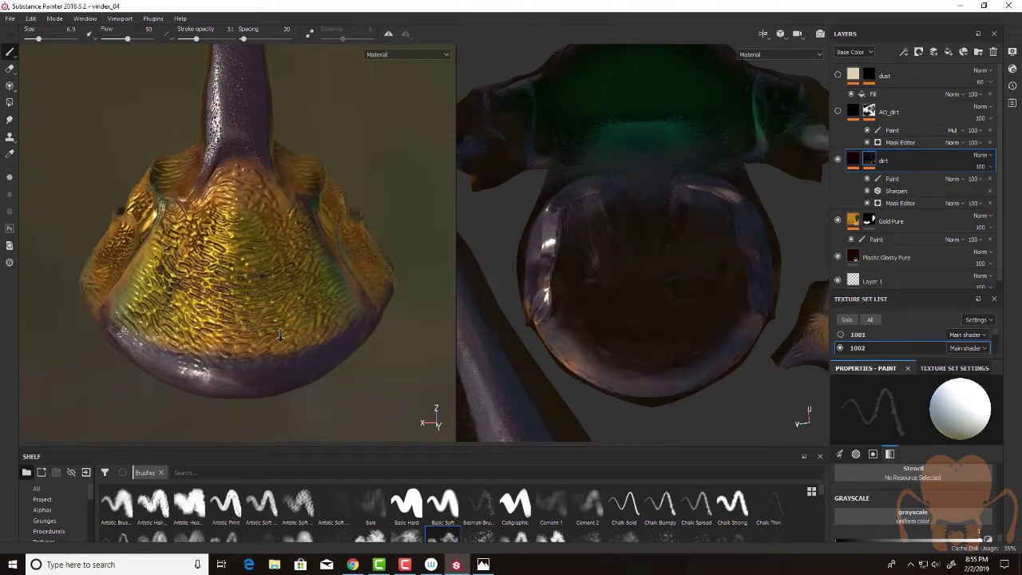
{"action": "right_click_drag", "start_coordinate": [276, 319], "coordinate": [509, 369], "text": "alt"}
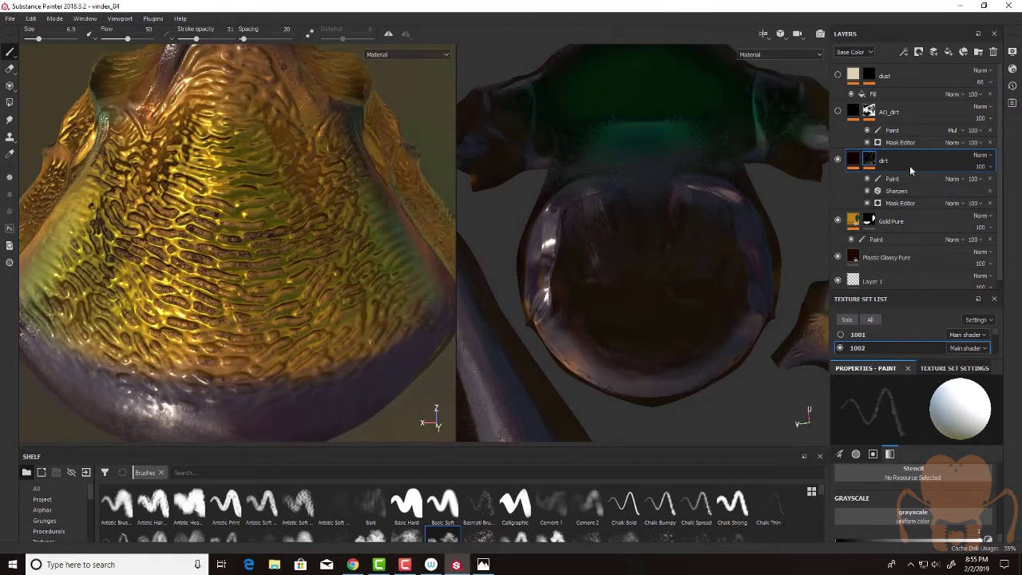
{"action": "left_click", "coordinate": [903, 180]}
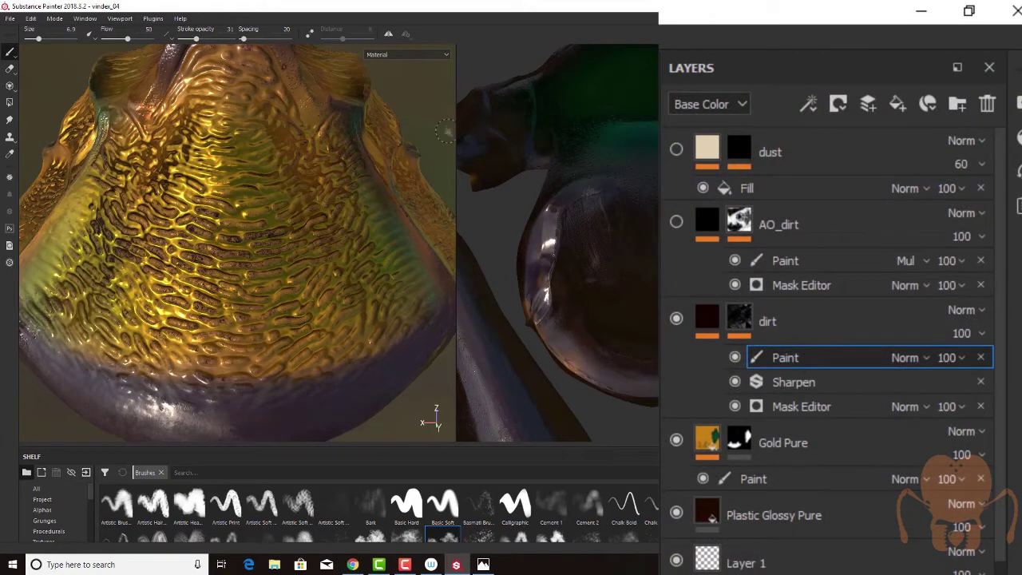
{"action": "left_click", "coordinate": [403, 54]}
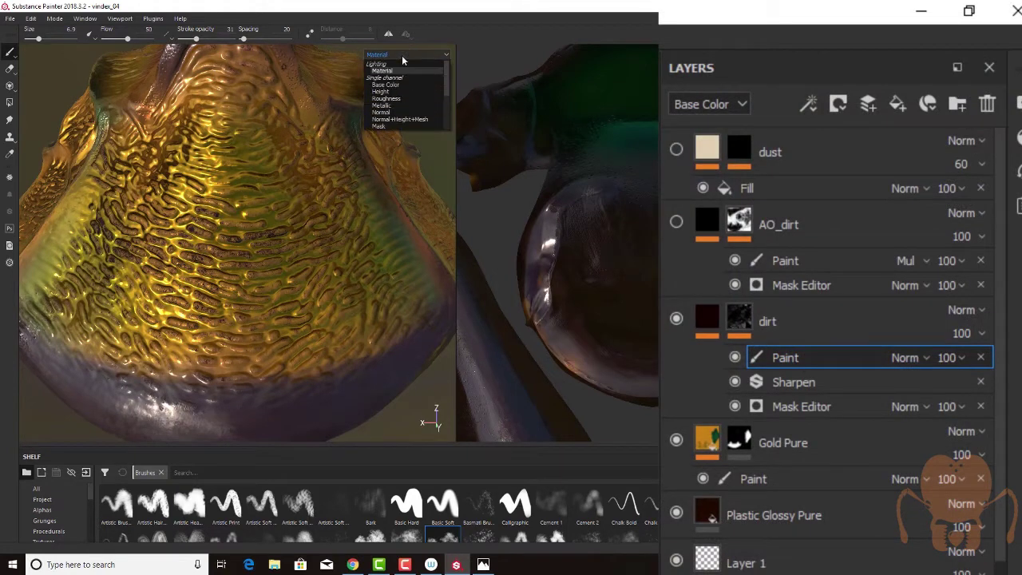
{"action": "left_click", "coordinate": [401, 124]}
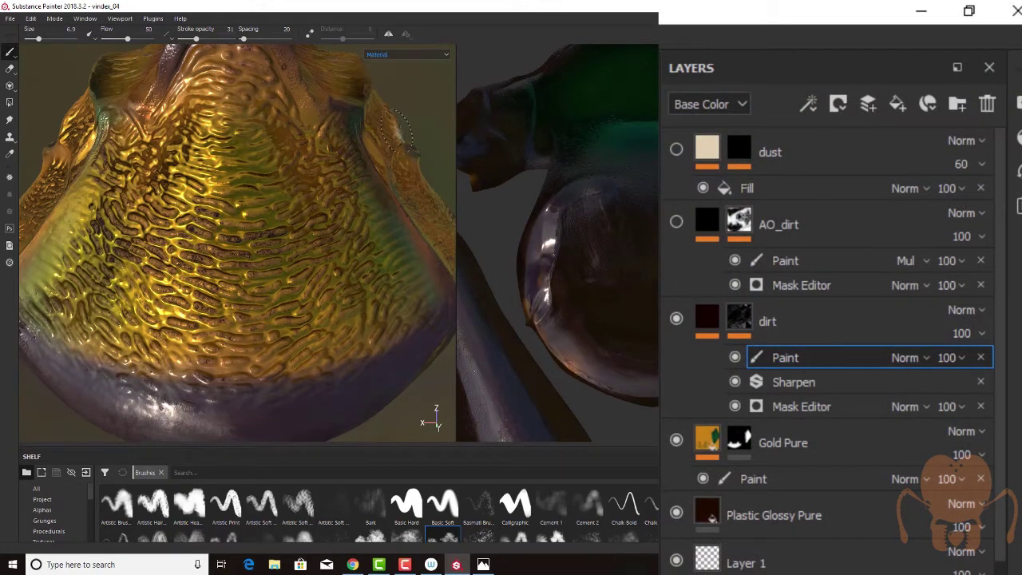
Switch the 3D viewport to the Mask display and examine the dirt mask over the head plate.
{"action": "left_click", "coordinate": [407, 54]}
{"action": "left_click", "coordinate": [389, 125]}
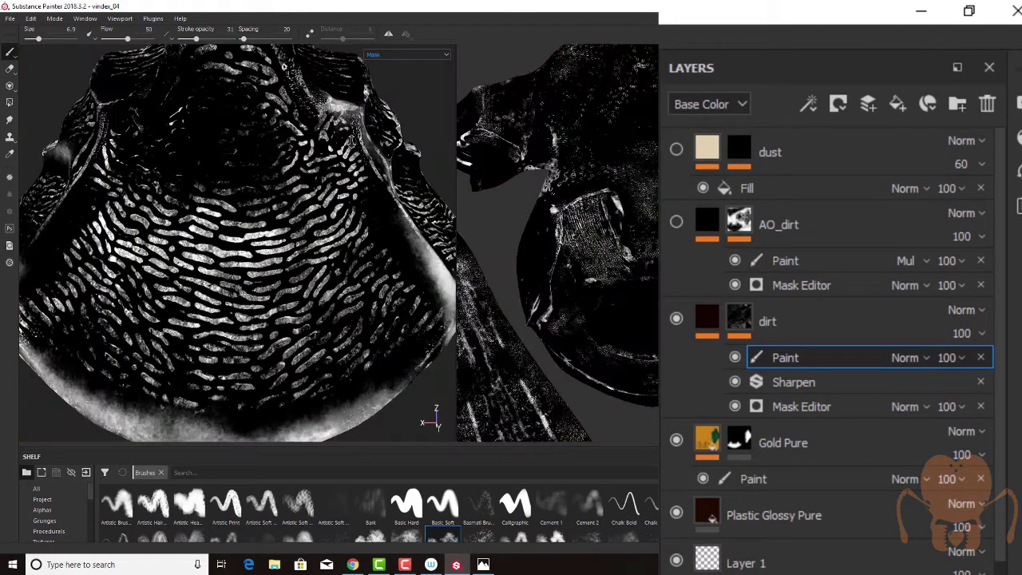
{"action": "right_click_drag", "start_coordinate": [351, 140], "coordinate": [271, 146], "text": "alt"}
{"action": "left_click_drag", "start_coordinate": [272, 146], "coordinate": [233, 189], "text": "alt"}
{"action": "right_click_drag", "start_coordinate": [233, 189], "coordinate": [315, 207], "text": "alt"}
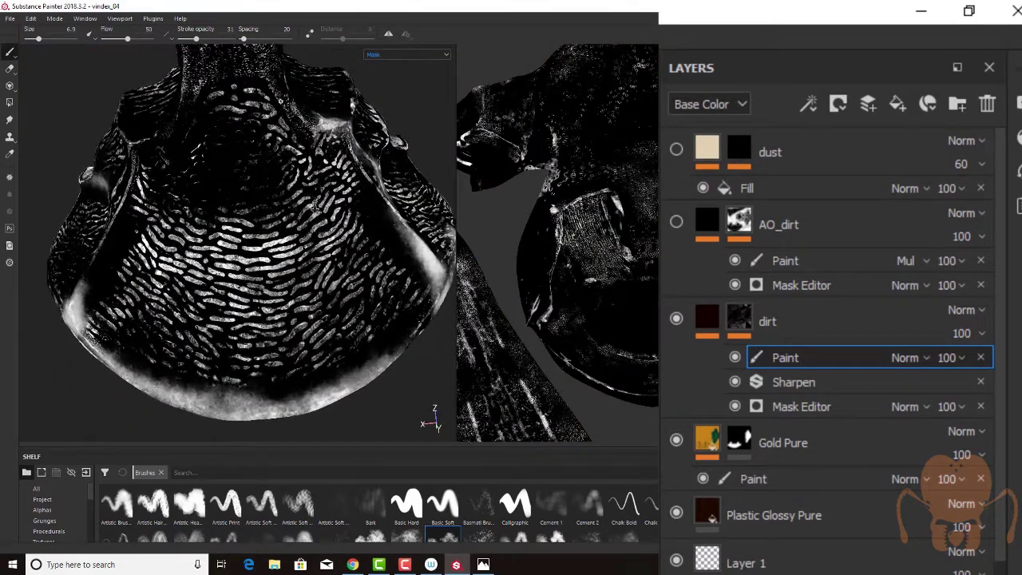
{"action": "left_click_drag", "start_coordinate": [314, 209], "coordinate": [315, 223], "text": "alt"}
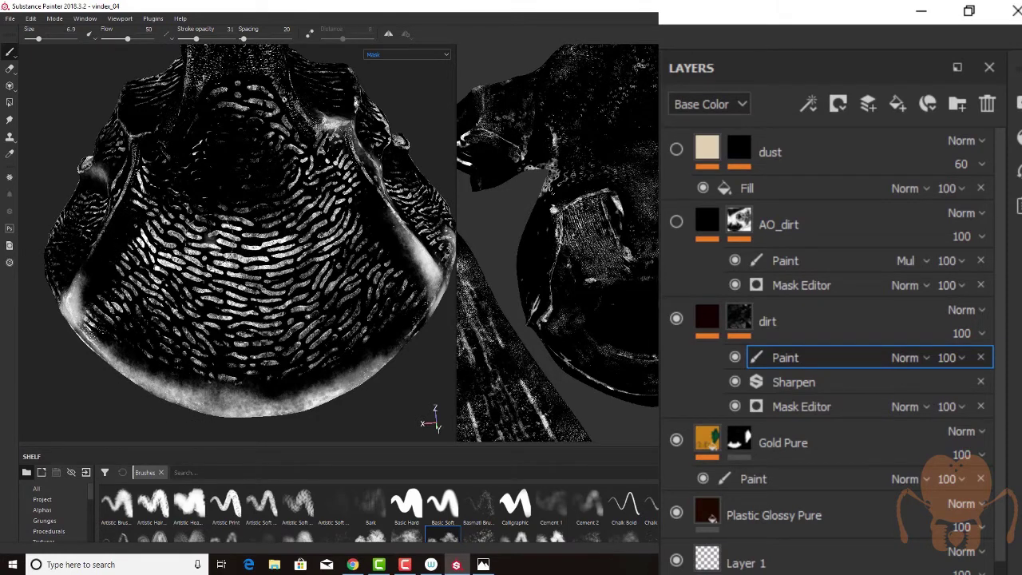
Toggle the Paint effect in the dirt mask to compare the head's edges with and without the painted areas.
{"action": "left_click", "coordinate": [735, 358]}
{"action": "left_click", "coordinate": [735, 358]}
{"action": "left_click", "coordinate": [735, 358]}
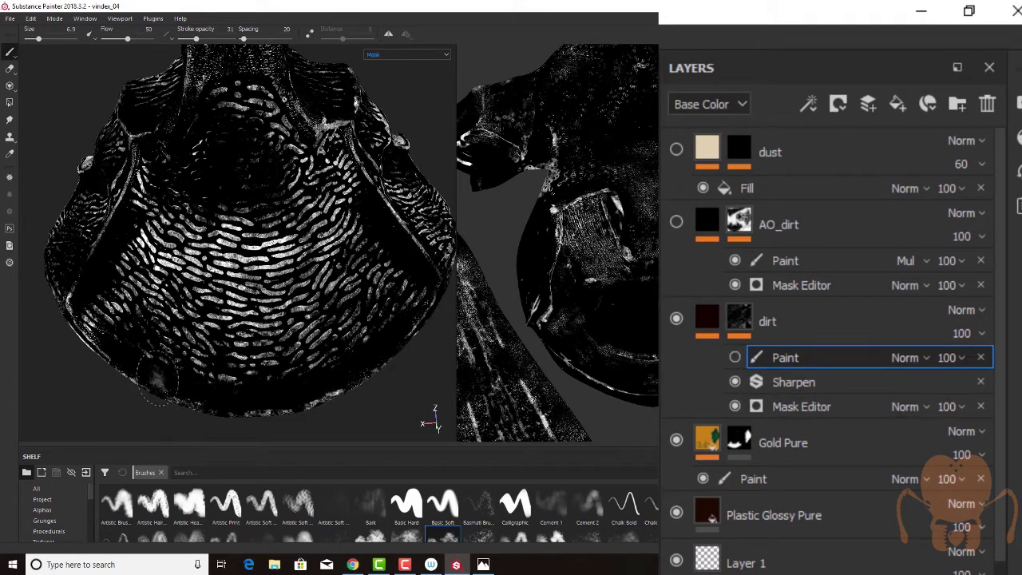
{"action": "left_click", "coordinate": [734, 358]}
{"action": "left_click_drag", "start_coordinate": [199, 414], "coordinate": [207, 399], "text": "alt"}
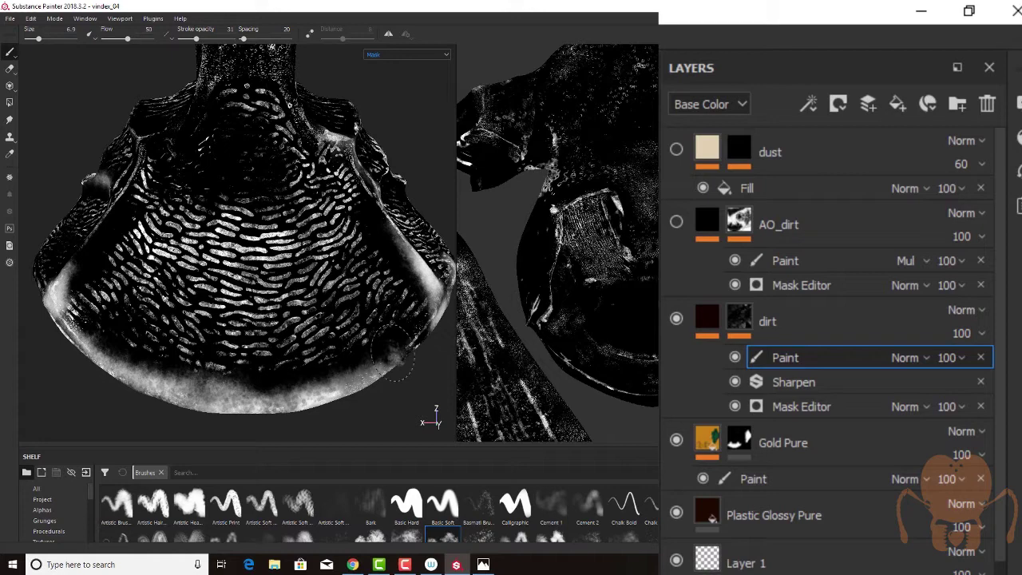
{"action": "left_click", "coordinate": [734, 358]}
{"action": "left_click", "coordinate": [734, 358]}
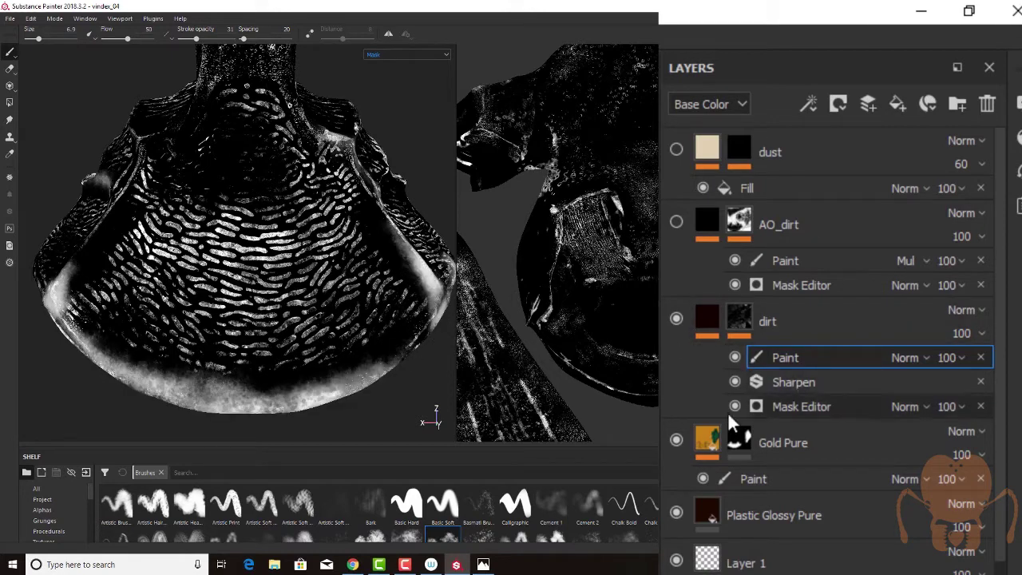
Return the 3D viewport to the Material display and inspect the head's front edge and the pitted horn surface.
{"action": "left_click", "coordinate": [386, 57]}
{"action": "left_click", "coordinate": [388, 70]}
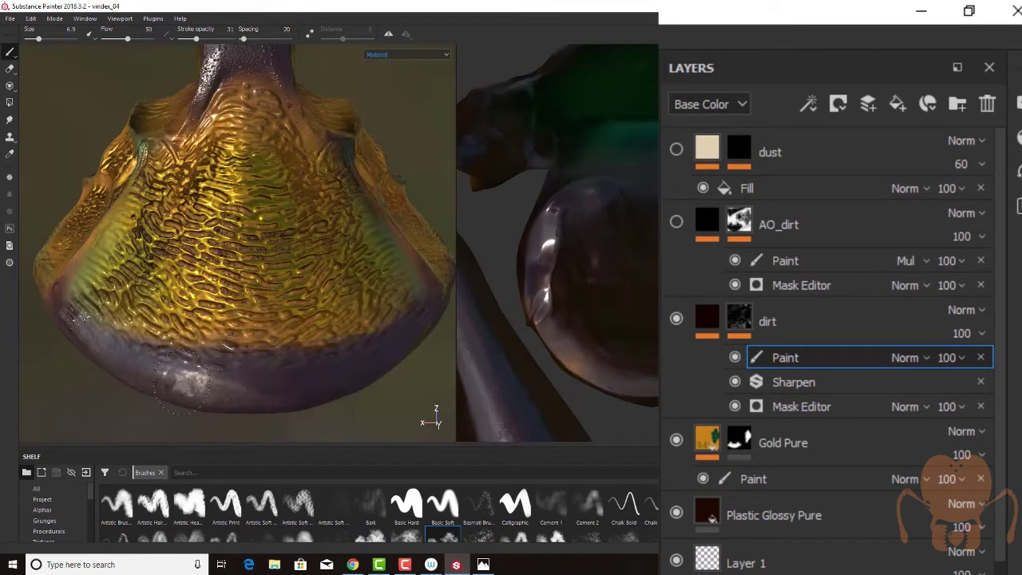
{"action": "left_click_drag", "start_coordinate": [248, 387], "coordinate": [248, 409], "text": "alt"}
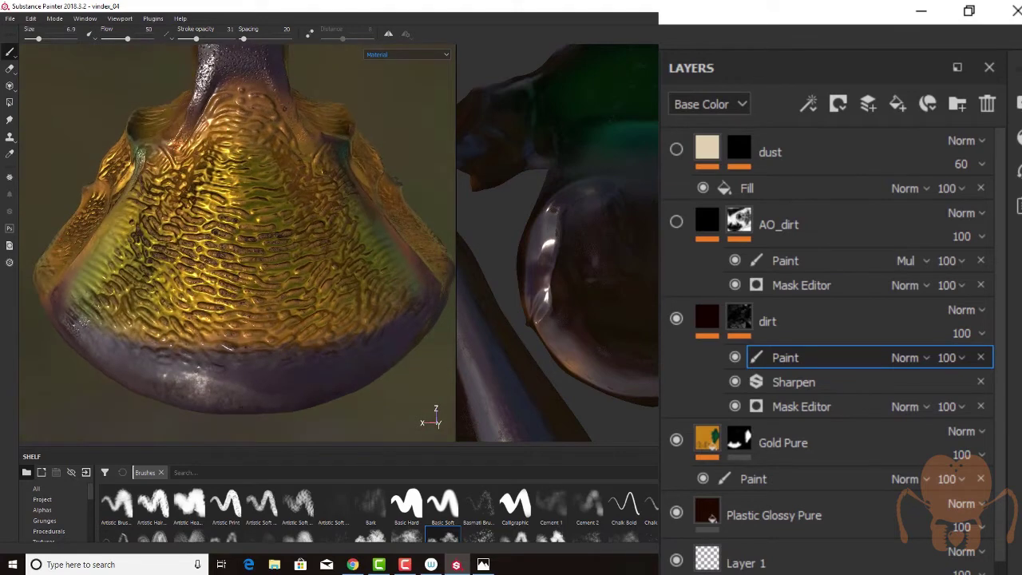
{"action": "middle_click_drag", "start_coordinate": [287, 313], "coordinate": [301, 323], "text": "alt"}
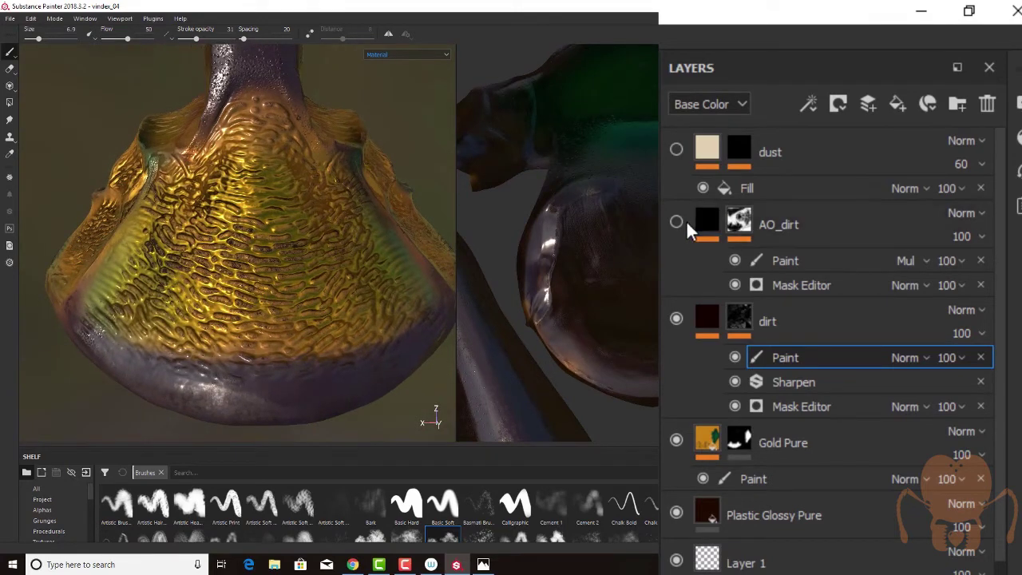
{"action": "middle_click_drag", "start_coordinate": [268, 104], "coordinate": [242, 303], "text": "alt"}
{"action": "right_click_drag", "start_coordinate": [243, 275], "coordinate": [527, 315], "text": "alt"}
{"action": "left_click_drag", "start_coordinate": [269, 251], "coordinate": [225, 300], "text": "alt"}
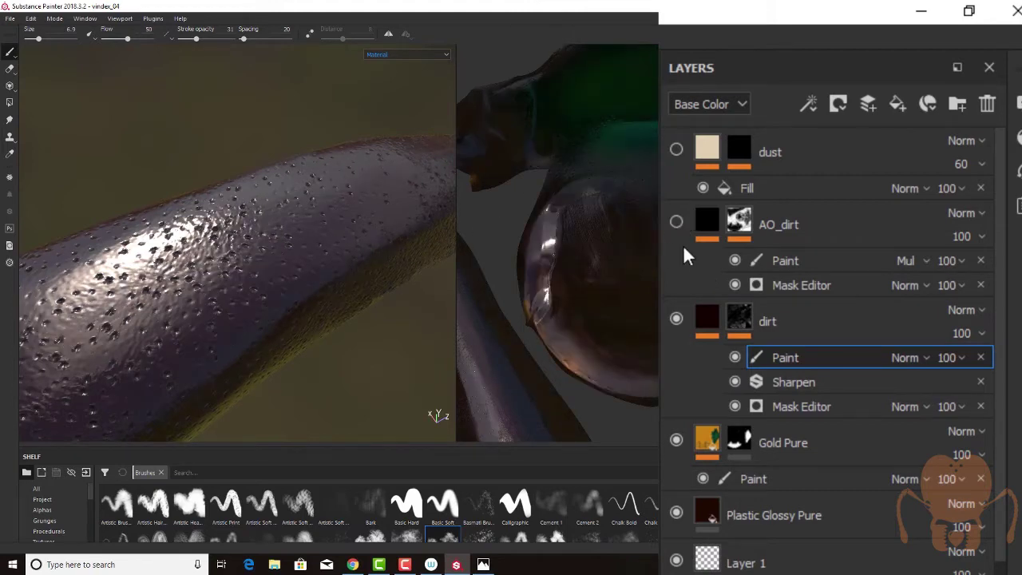
Make the AO_dirt layer visible and review the material settings of its fill.
{"action": "left_click", "coordinate": [676, 225]}
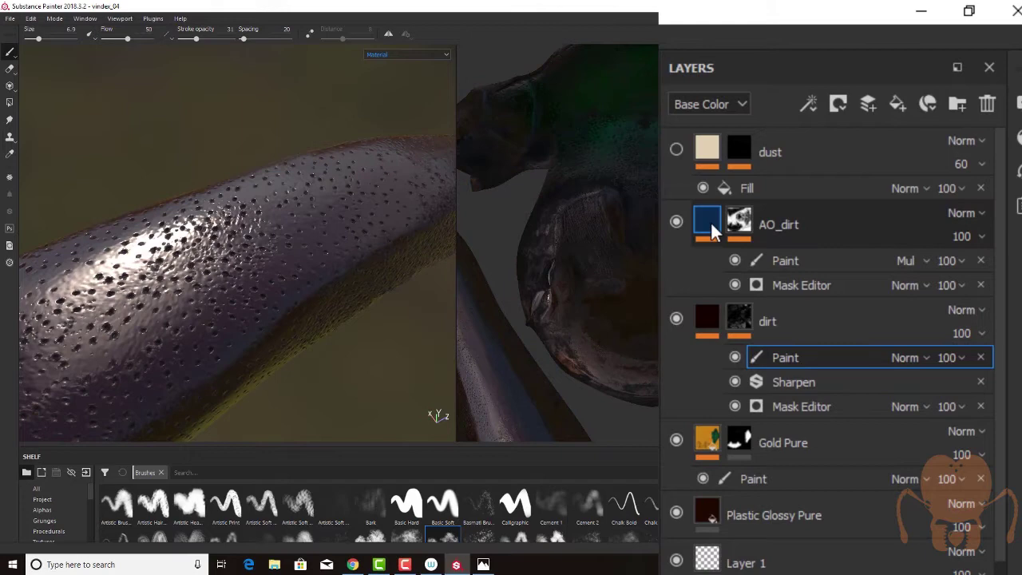
{"action": "left_click", "coordinate": [710, 228]}
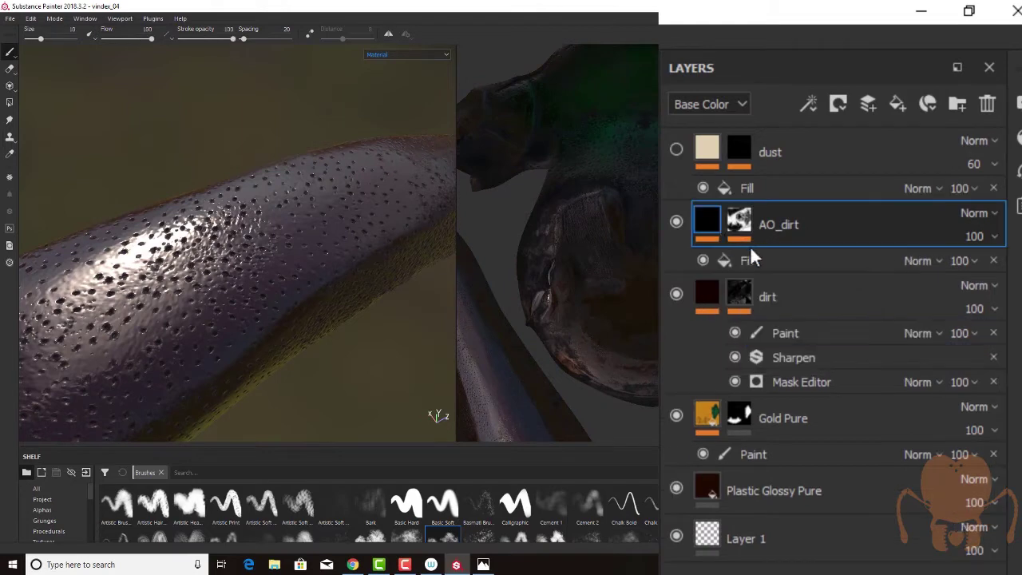
{"action": "left_click", "coordinate": [710, 229]}
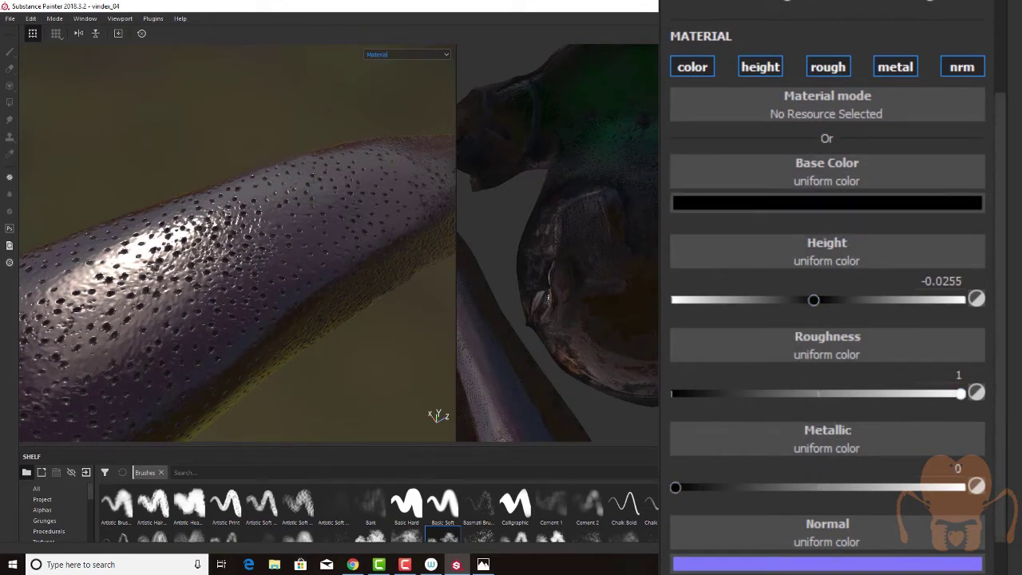
{"action": "scroll", "coordinate": [804, 276], "scroll_direction": "up", "scroll_amount": 5}
{"action": "left_click", "coordinate": [801, 373]}
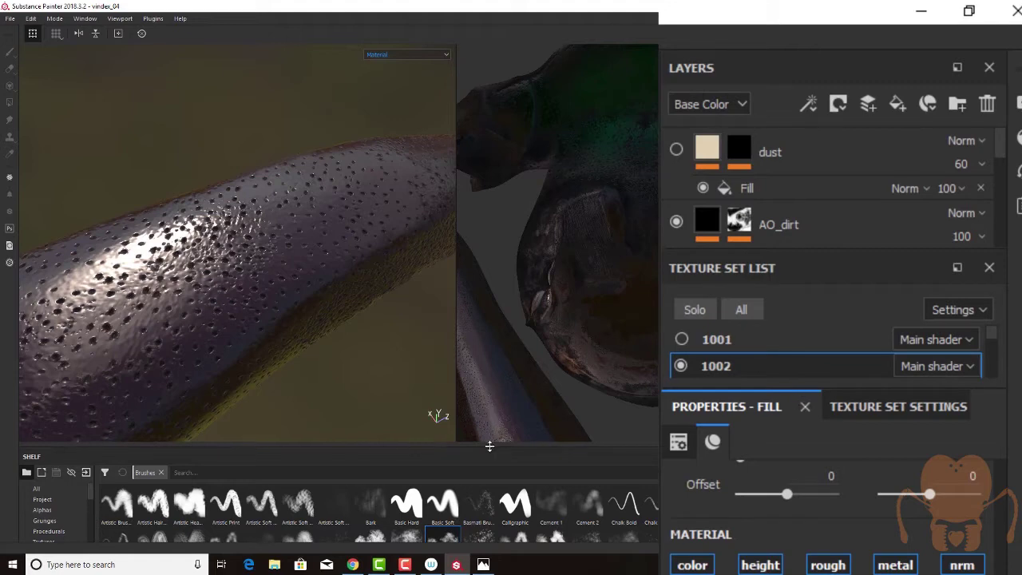
Browse the smart masks in a temporarily enlarged shelf and view the horn in the Base Color display.
{"action": "left_click_drag", "start_coordinate": [489, 446], "coordinate": [483, 257]}
{"action": "left_click", "coordinate": [50, 444]}
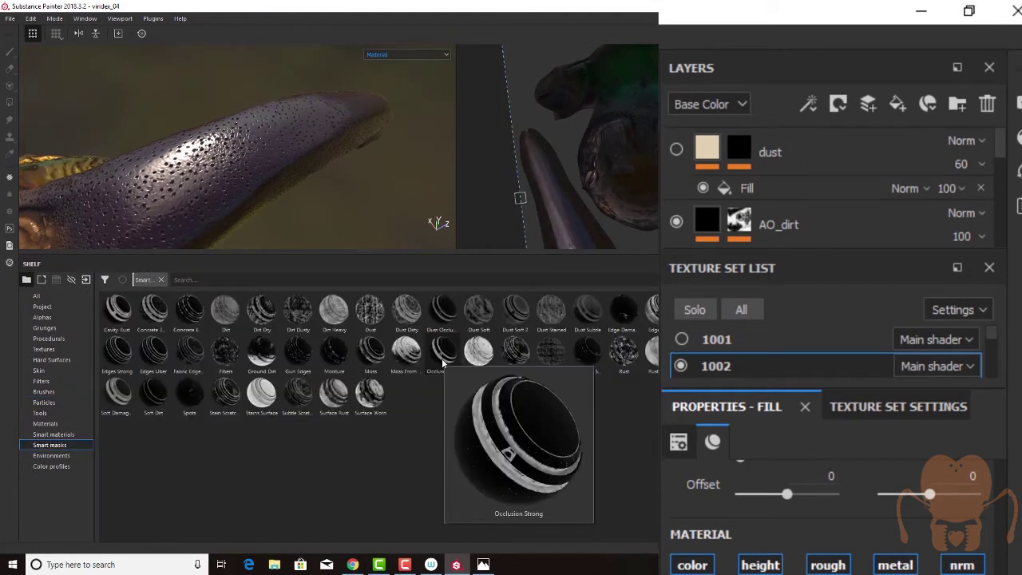
{"action": "left_click", "coordinate": [382, 56]}
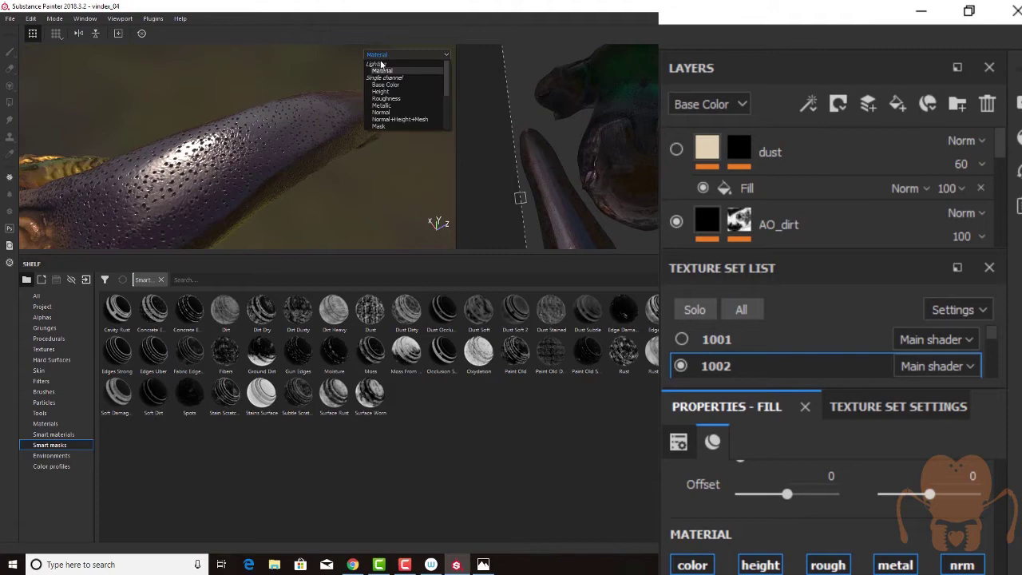
{"action": "left_click", "coordinate": [385, 85]}
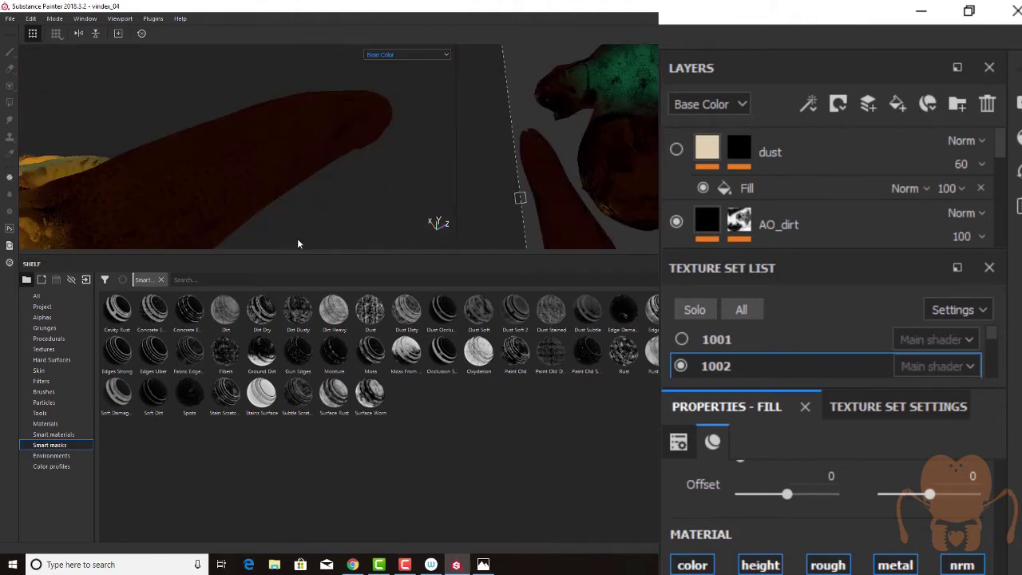
{"action": "left_click_drag", "start_coordinate": [304, 254], "coordinate": [335, 436]}
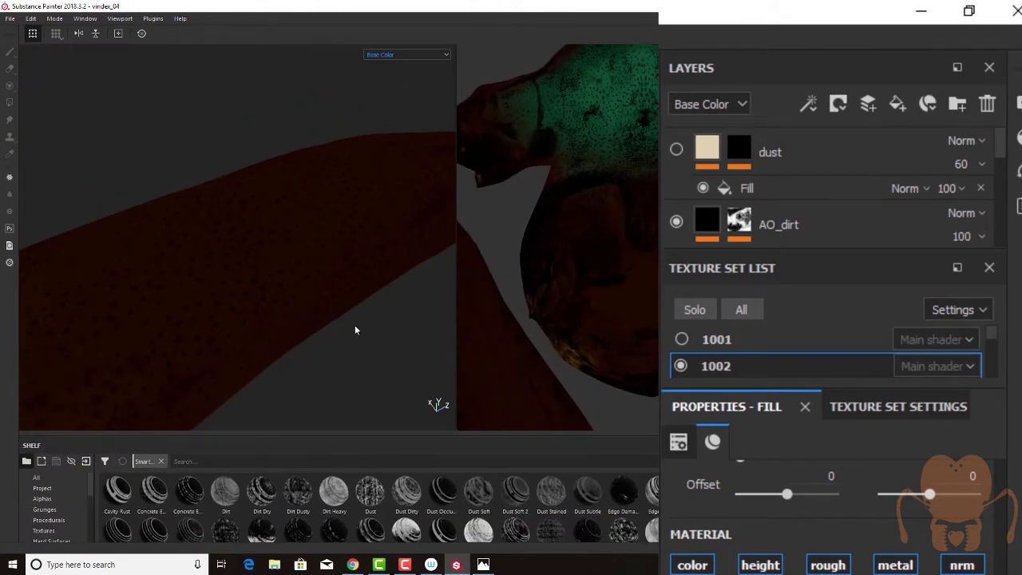
Select the AO_dirt layer's mask and inspect it along the horn and the side of the head in Mask display.
{"action": "left_click", "coordinate": [413, 56]}
{"action": "left_click", "coordinate": [394, 127]}
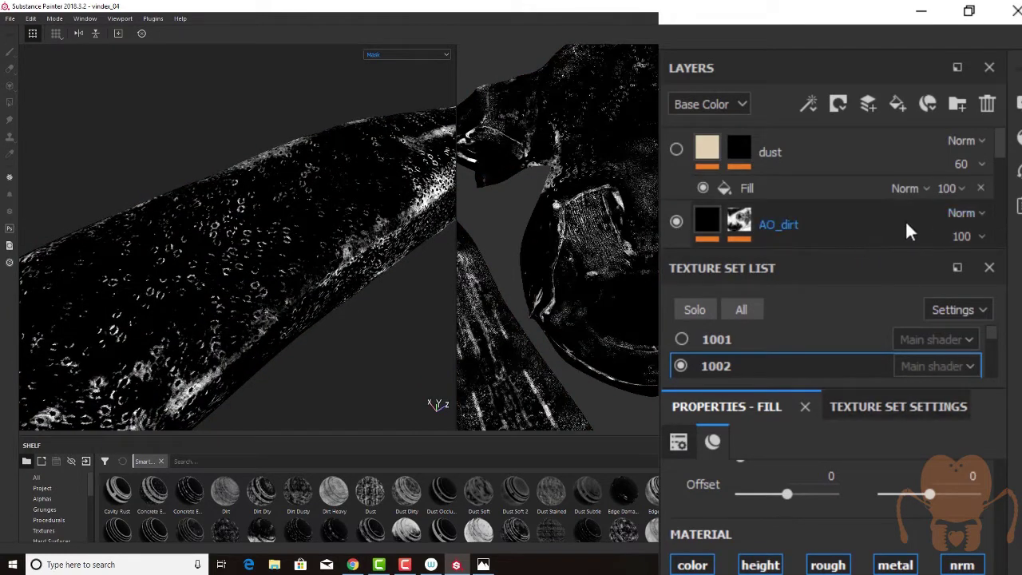
{"action": "scroll", "coordinate": [779, 160], "scroll_direction": "down", "scroll_amount": 3}
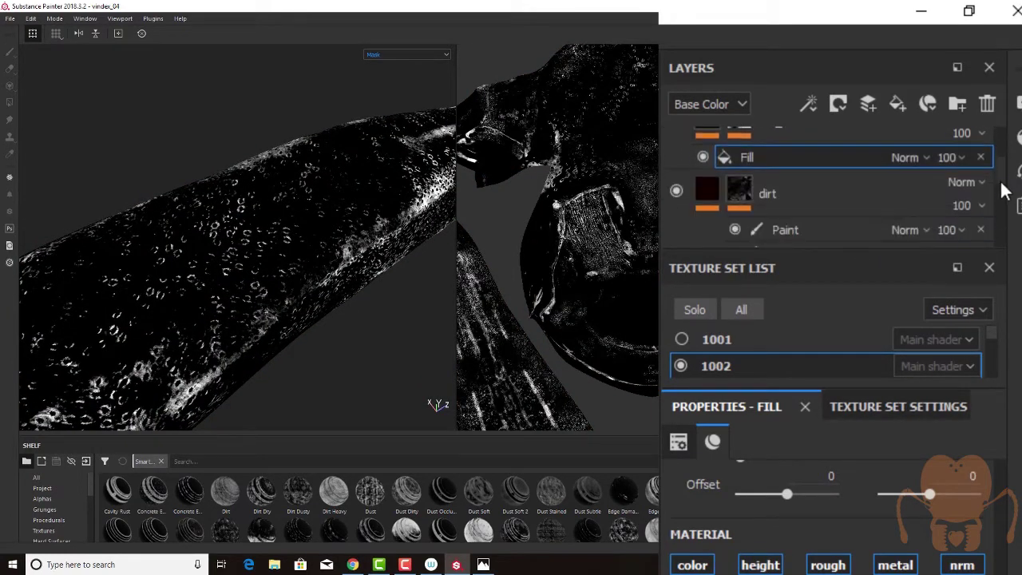
{"action": "scroll", "coordinate": [891, 193], "scroll_direction": "down", "scroll_amount": 3}
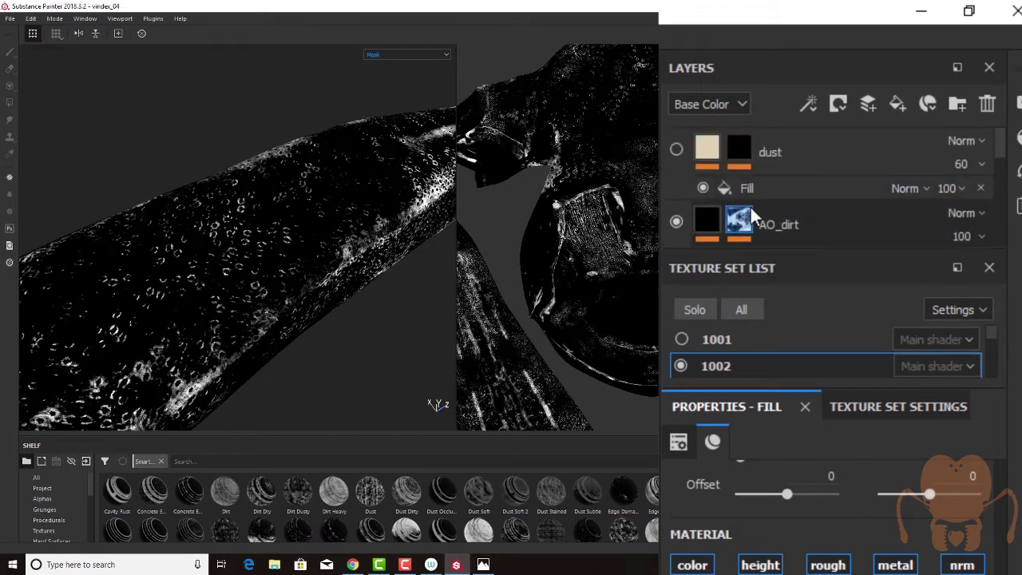
{"action": "left_click", "coordinate": [738, 226]}
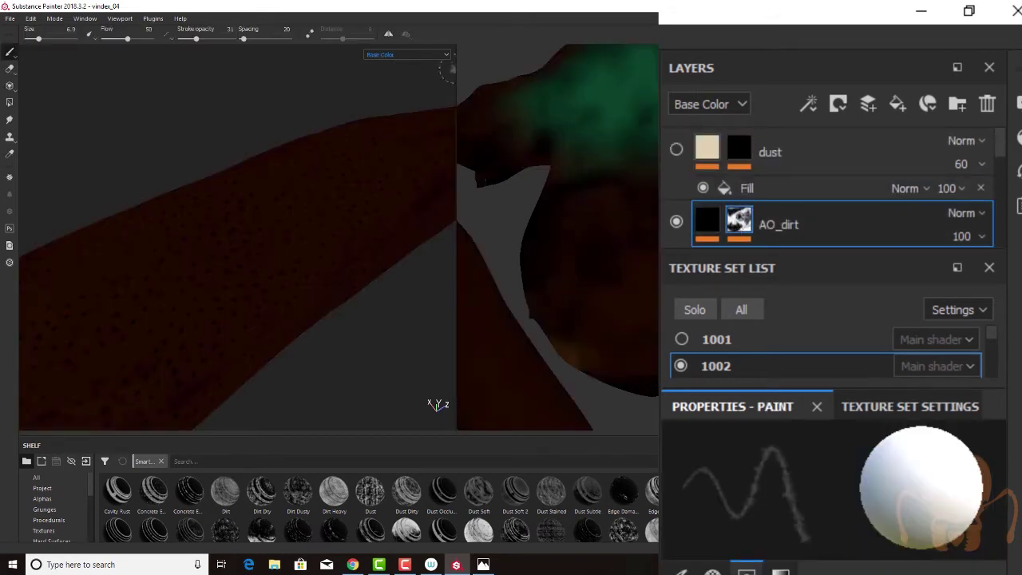
{"action": "left_click", "coordinate": [407, 54]}
{"action": "left_click", "coordinate": [398, 128]}
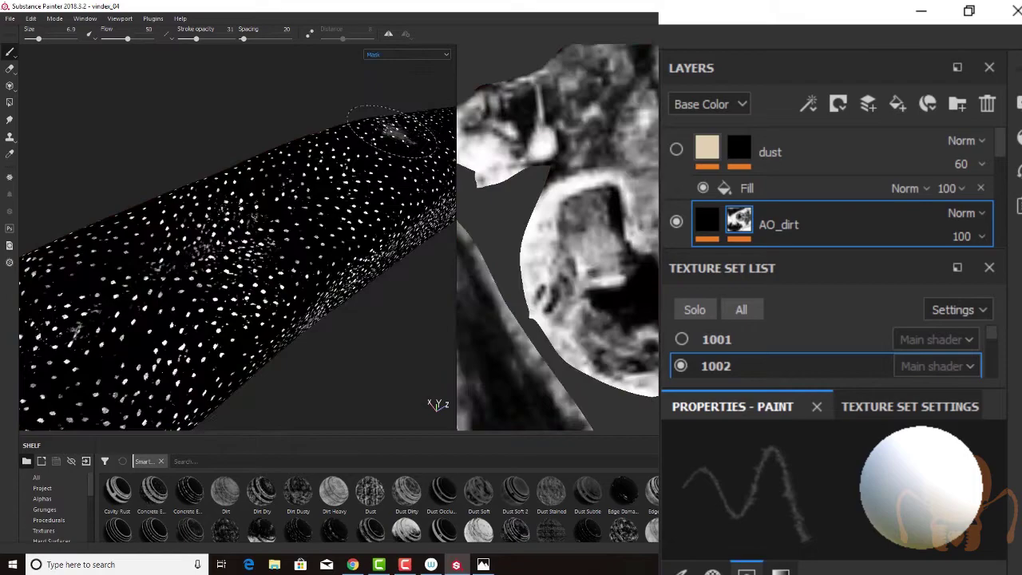
{"action": "mouse_move", "coordinate": [315, 223]}
{"action": "left_mouse_down", "text": "alt"}
{"action": "mouse_move", "coordinate": [244, 212]}
{"action": "mouse_move", "coordinate": [303, 164]}
{"action": "mouse_move", "coordinate": [297, 227]}
{"action": "mouse_move", "coordinate": [288, 120]}
{"action": "mouse_move", "coordinate": [209, 195]}
{"action": "left_mouse_up", "text": "alt"}
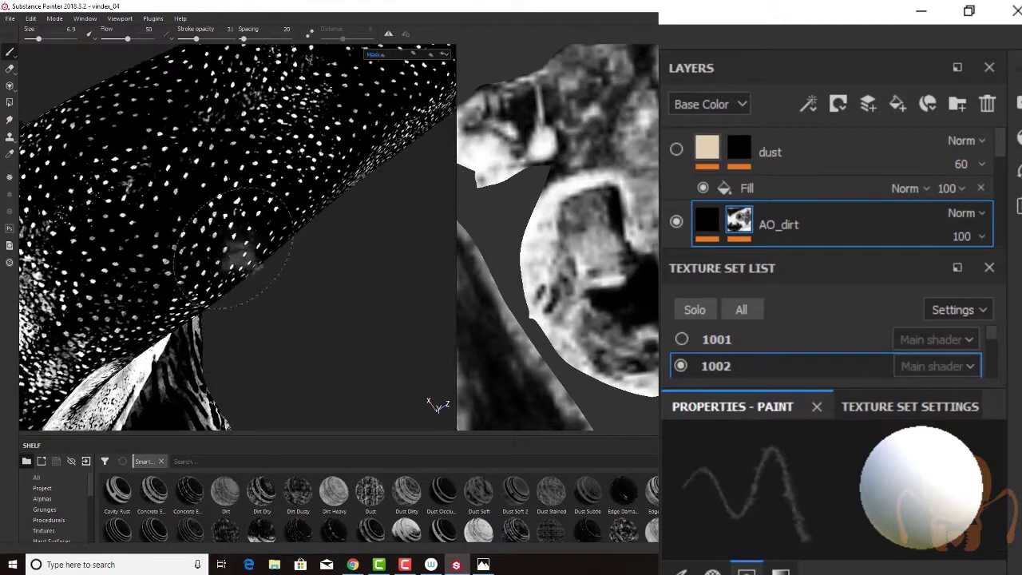
{"action": "mouse_move", "coordinate": [183, 161]}
{"action": "left_mouse_down", "text": "alt"}
{"action": "mouse_move", "coordinate": [199, 176]}
{"action": "mouse_move", "coordinate": [235, 143]}
{"action": "mouse_move", "coordinate": [383, 114]}
{"action": "mouse_move", "coordinate": [192, 164]}
{"action": "mouse_move", "coordinate": [103, 137]}
{"action": "left_mouse_up", "text": "alt"}
{"action": "left_click_drag", "start_coordinate": [165, 147], "coordinate": [92, 108], "text": "alt"}
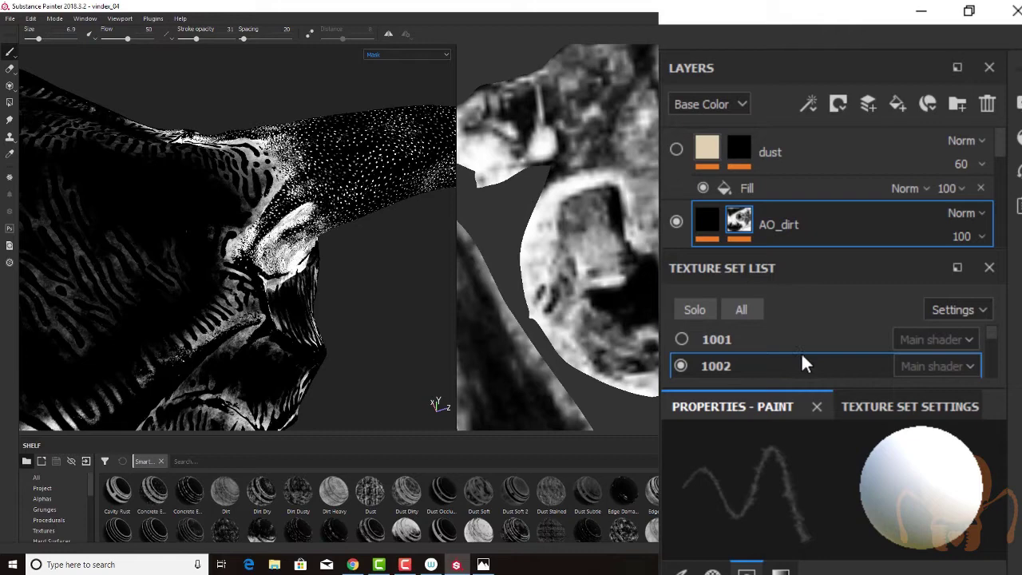
Enlarge the layer stack and hide the AO_dirt mask's Paint effect to view the generator mask over the whole head.
{"action": "left_click_drag", "start_coordinate": [798, 389], "coordinate": [790, 571]}
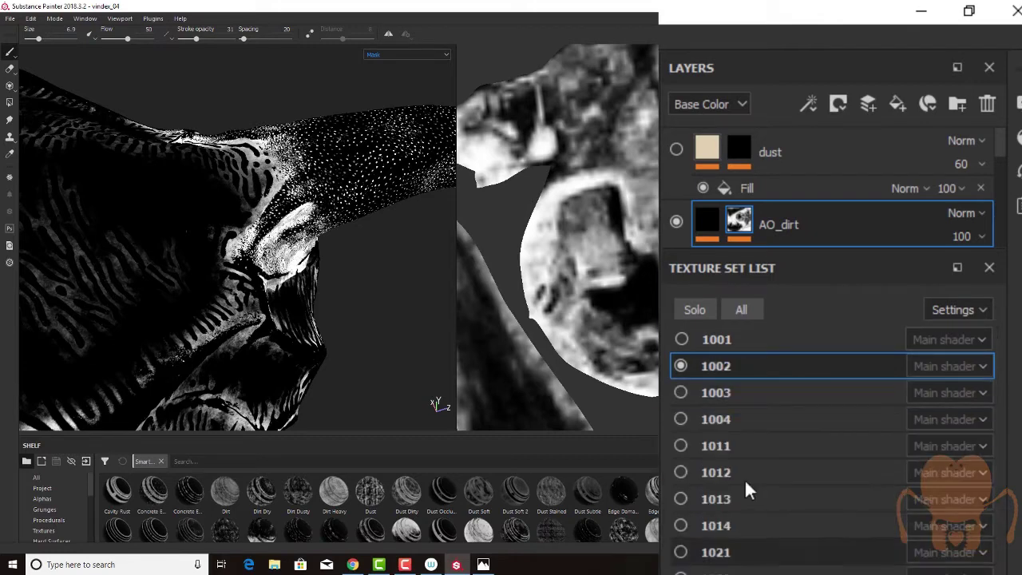
{"action": "left_click_drag", "start_coordinate": [797, 250], "coordinate": [786, 529]}
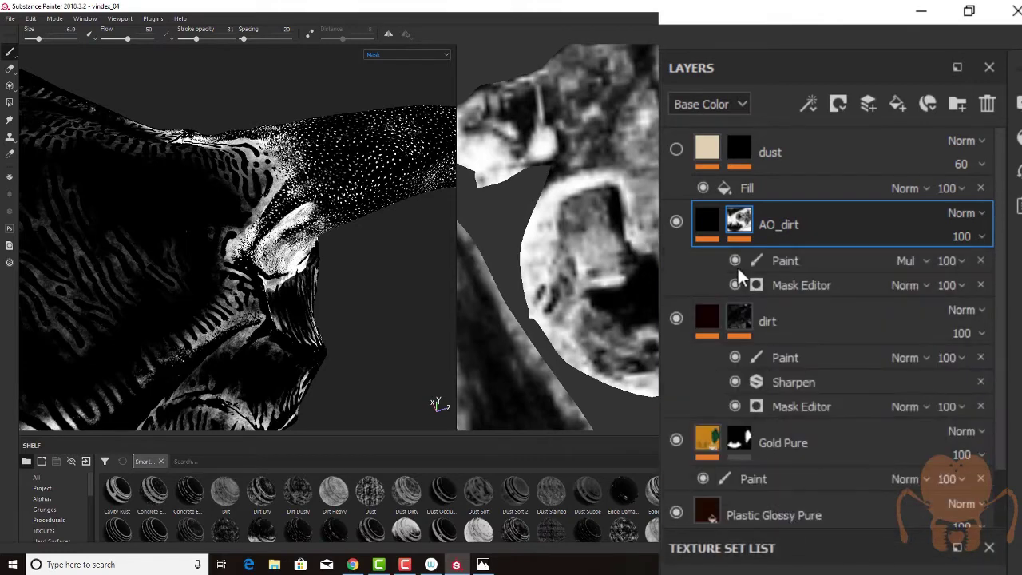
{"action": "left_click_drag", "start_coordinate": [376, 206], "coordinate": [407, 279], "text": "alt"}
{"action": "right_click_drag", "start_coordinate": [383, 280], "coordinate": [239, 278], "text": "alt"}
{"action": "left_click_drag", "start_coordinate": [239, 278], "coordinate": [253, 317], "text": "alt"}
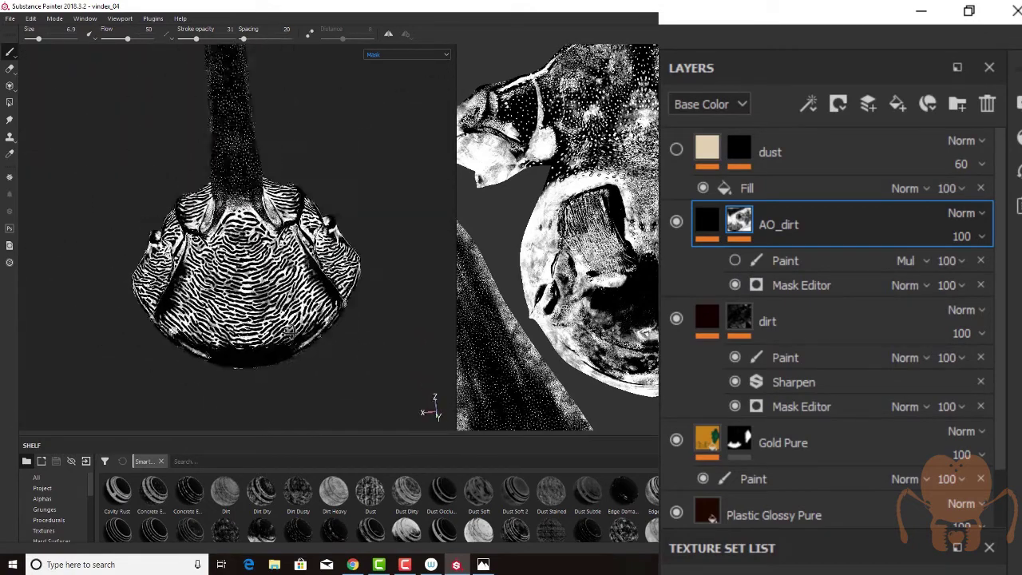
{"action": "left_click_drag", "start_coordinate": [289, 331], "coordinate": [351, 312], "text": "alt"}
{"action": "scroll", "coordinate": [379, 303], "scroll_direction": "up", "scroll_amount": 2}
Switch to the Material display and inspect the head grooves and horn base without the AO_dirt Paint effect.
{"action": "left_click", "coordinate": [389, 56]}
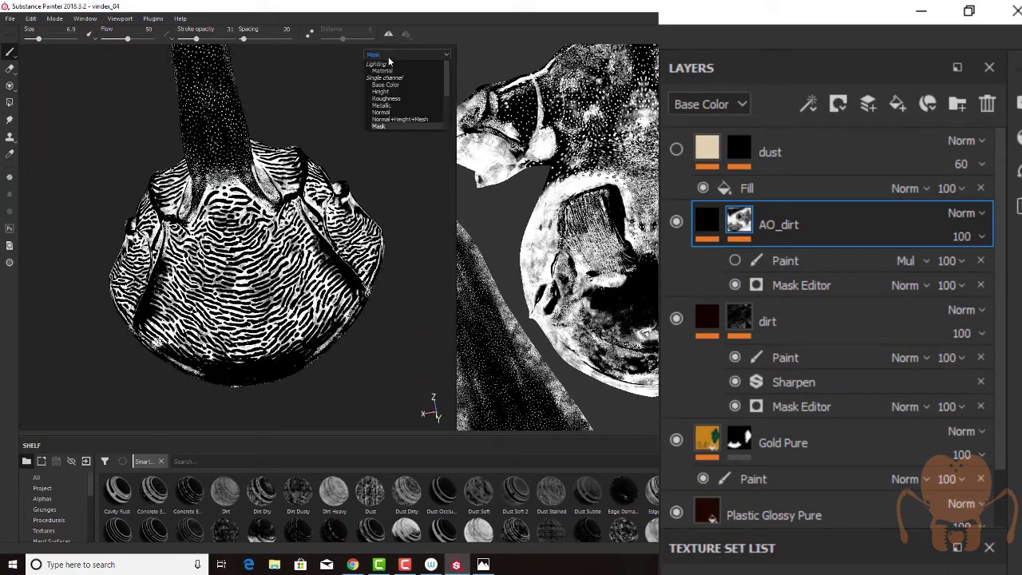
{"action": "left_click", "coordinate": [382, 70]}
{"action": "scroll", "coordinate": [239, 240], "scroll_direction": "up", "scroll_amount": 5}
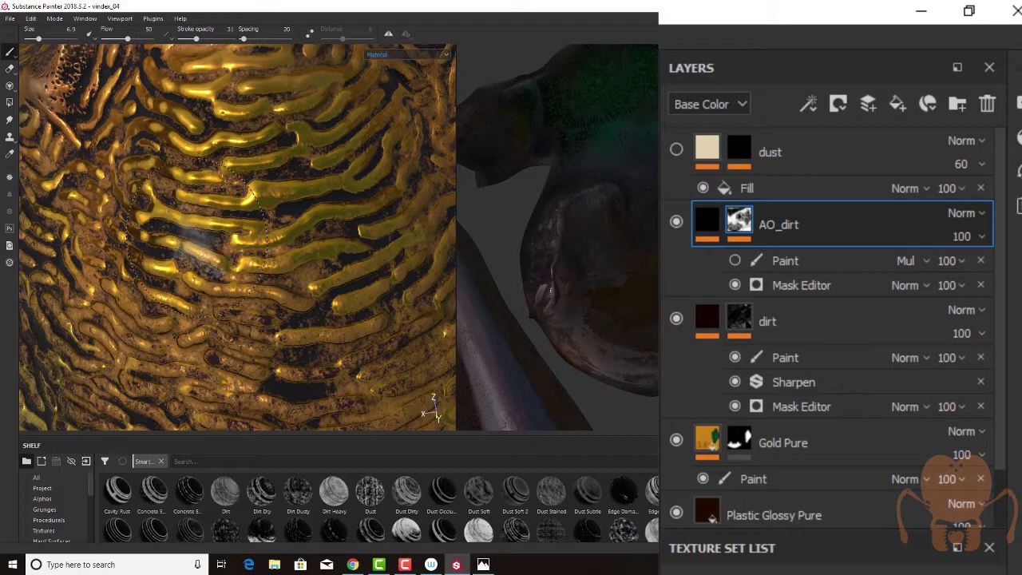
{"action": "scroll", "coordinate": [359, 274], "scroll_direction": "down", "scroll_amount": 5}
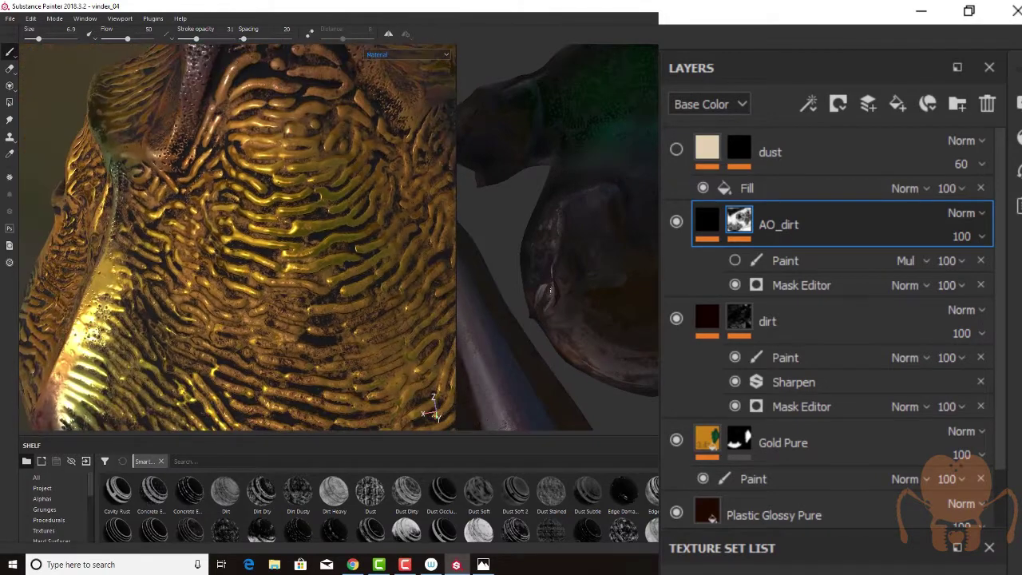
{"action": "scroll", "coordinate": [212, 217], "scroll_direction": "down", "scroll_amount": 6}
{"action": "middle_click_drag", "start_coordinate": [226, 156], "coordinate": [212, 243], "text": "alt"}
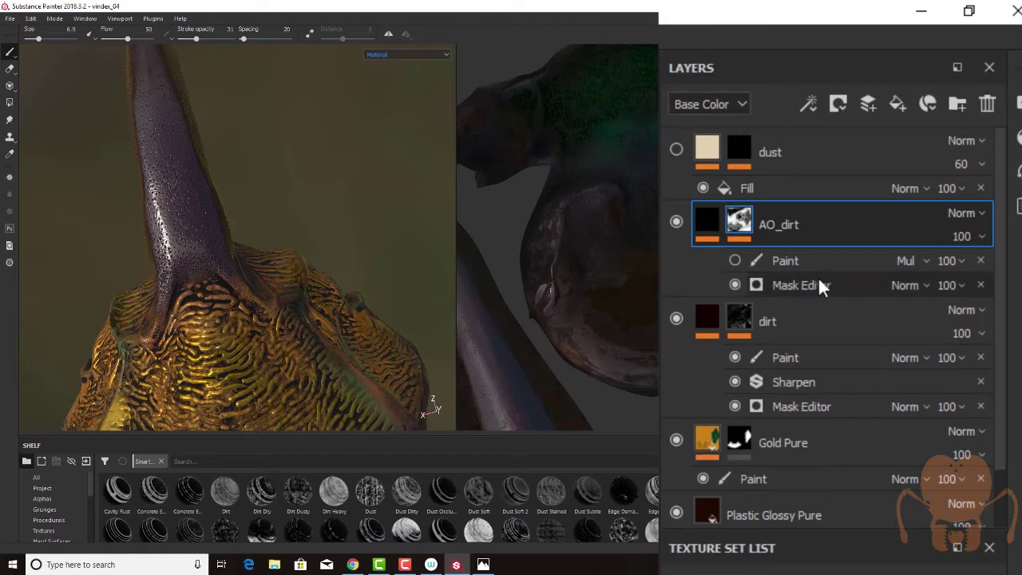
Show the Paint effect on the AO_dirt mask again and select it for editing.
{"action": "left_click", "coordinate": [782, 264]}
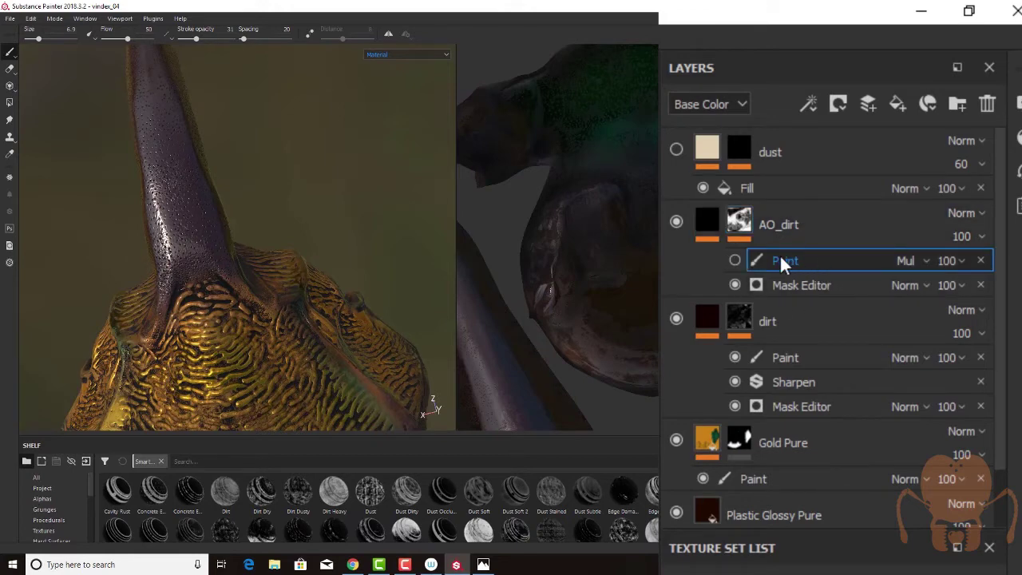
{"action": "left_click", "coordinate": [735, 261]}
{"action": "left_click", "coordinate": [739, 224]}
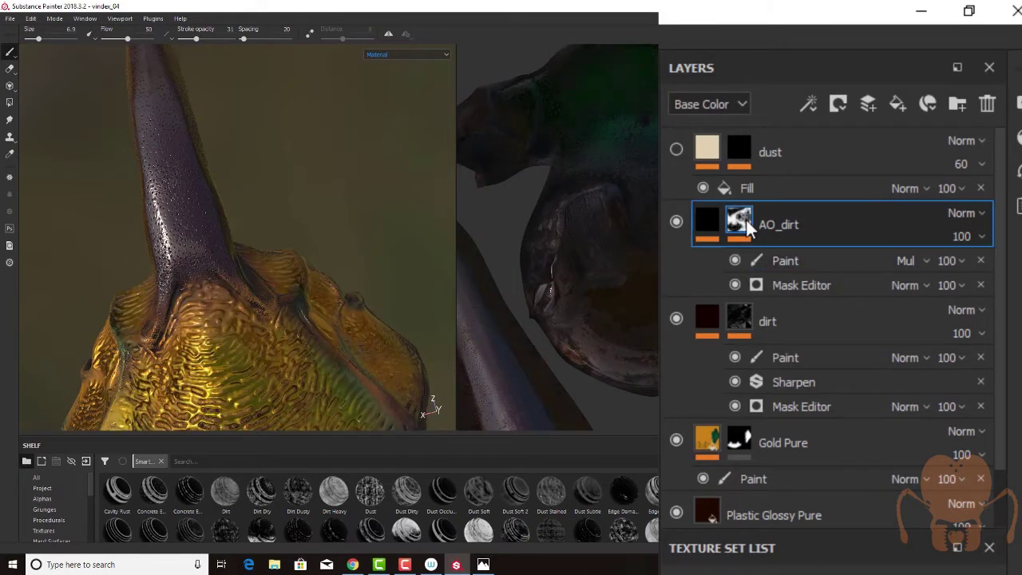
{"action": "right_click", "coordinate": [795, 229]}
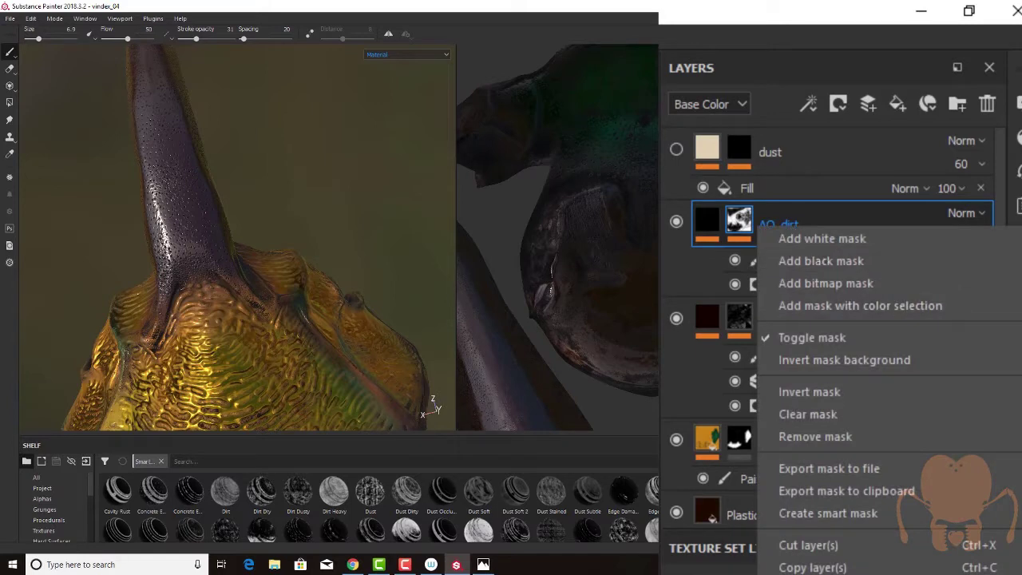
{"action": "left_click", "coordinate": [862, 224]}
{"action": "left_click", "coordinate": [790, 261]}
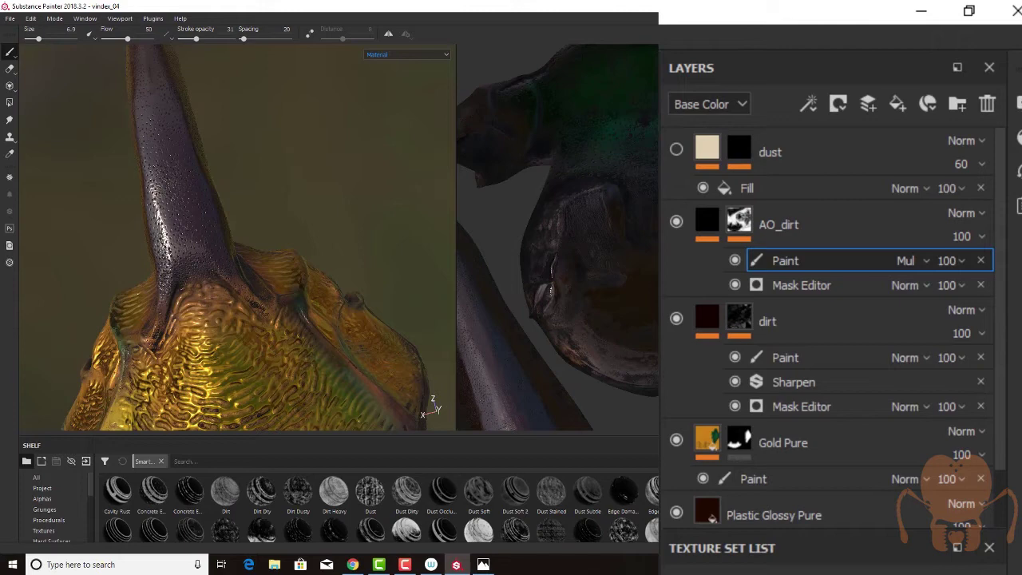
Shrink the layer stack and inspect the head plates and horn in Material display with the AO_dirt Paint effect active.
{"action": "left_click_drag", "start_coordinate": [773, 573], "coordinate": [773, 345]}
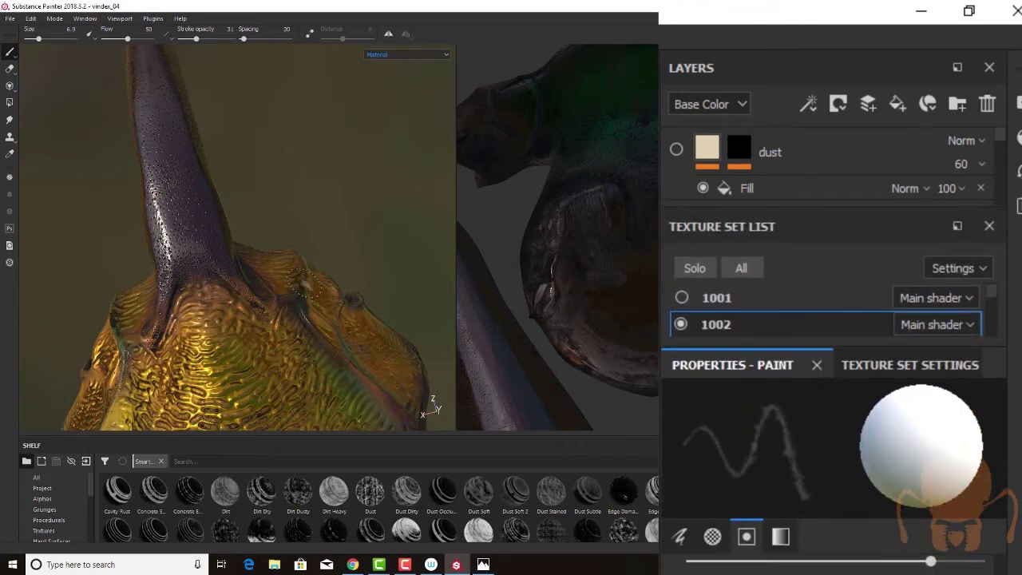
{"action": "middle_click_drag", "start_coordinate": [215, 322], "coordinate": [219, 194], "text": "alt"}
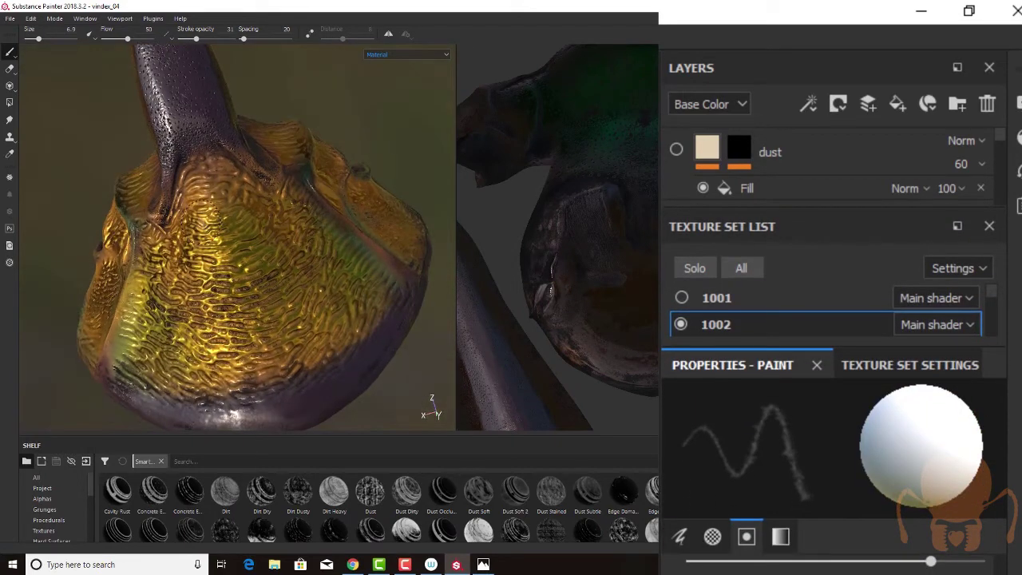
{"action": "middle_click_drag", "start_coordinate": [244, 120], "coordinate": [273, 296], "text": "alt"}
{"action": "left_click_drag", "start_coordinate": [273, 296], "coordinate": [297, 330], "text": "alt"}
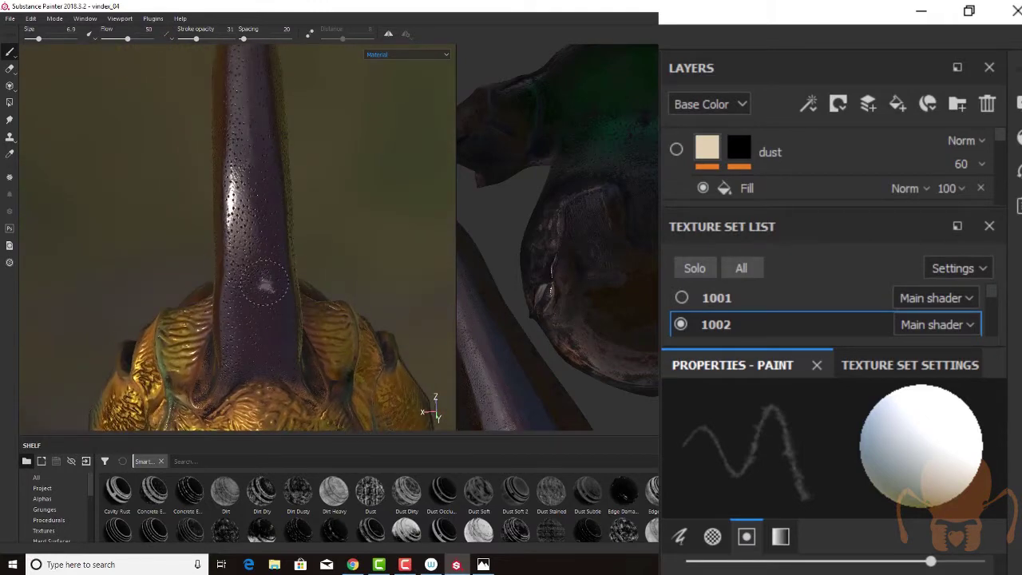
{"action": "left_click_drag", "start_coordinate": [245, 318], "coordinate": [284, 288], "text": "alt"}
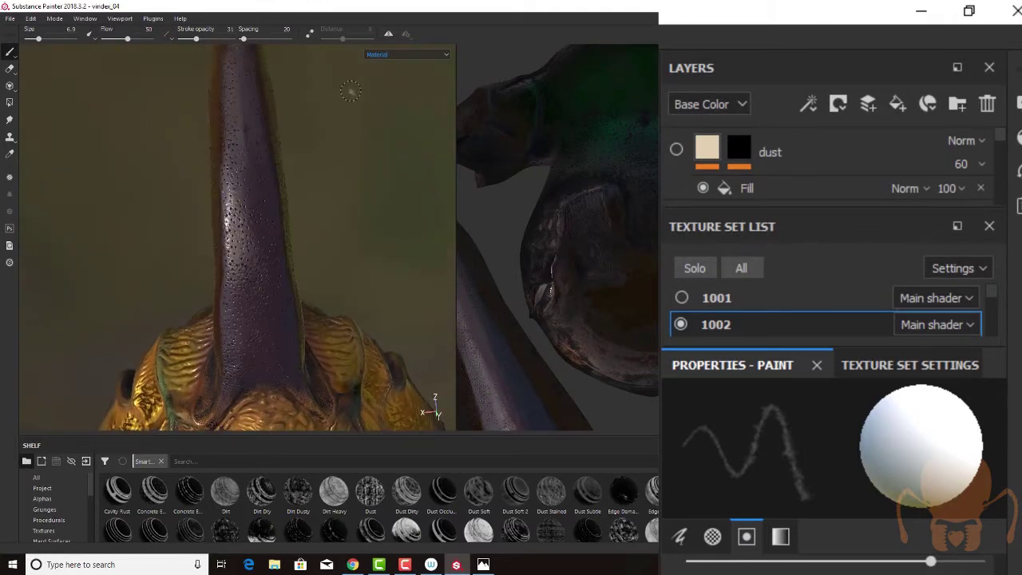
Switch to the Mask display and examine the painted AO_dirt mask over the horn and the whole head.
{"action": "left_click", "coordinate": [383, 56]}
{"action": "left_click", "coordinate": [375, 130]}
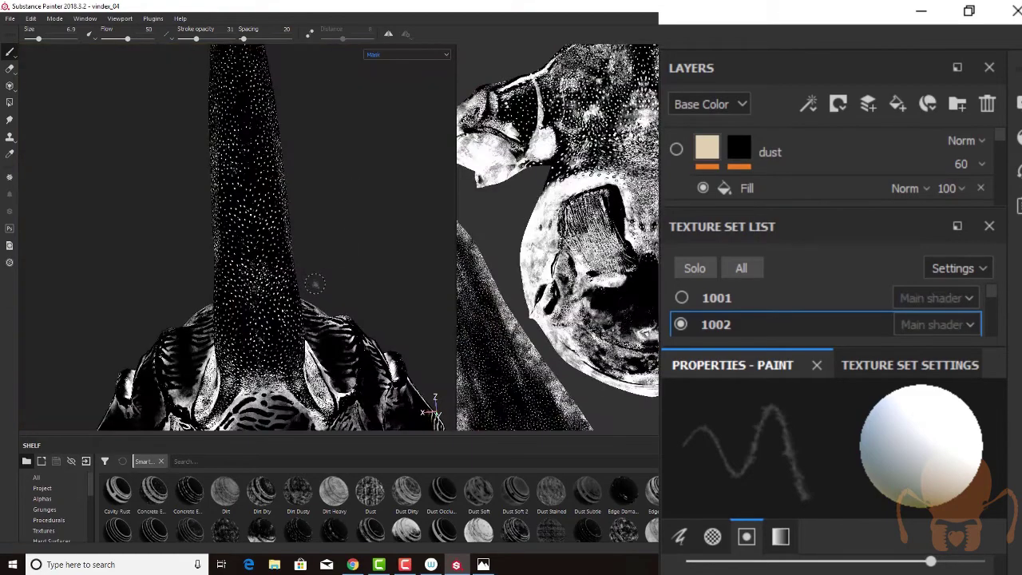
{"action": "left_click_drag", "start_coordinate": [316, 285], "coordinate": [288, 207], "text": "alt"}
{"action": "right_click_drag", "start_coordinate": [292, 224], "coordinate": [294, 367], "text": "alt"}
{"action": "middle_click_drag", "start_coordinate": [294, 367], "coordinate": [298, 329], "text": "alt"}
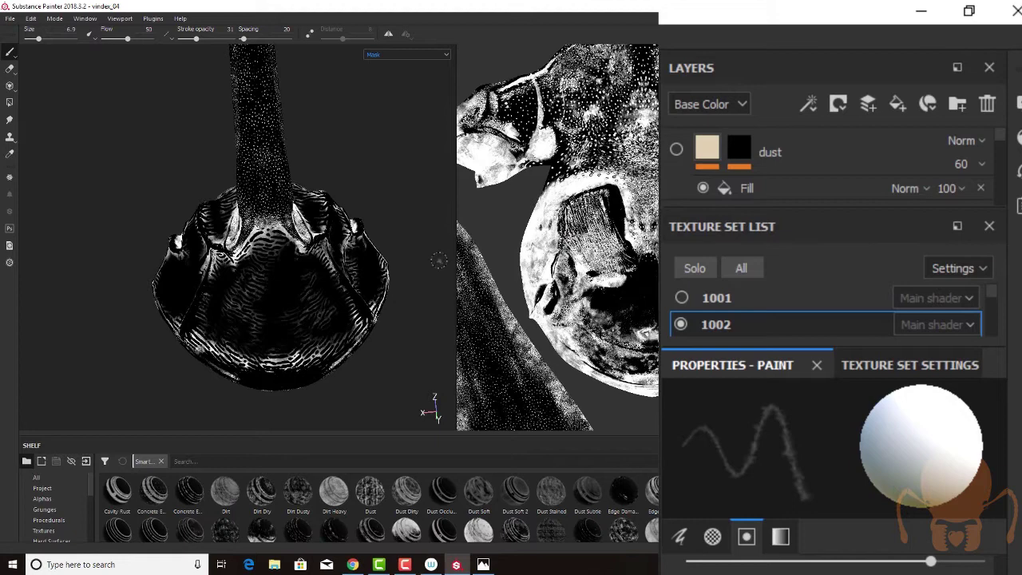
Return to the Material display, enlarge the layer stack and view the head and horn from the front.
{"action": "left_click", "coordinate": [399, 54]}
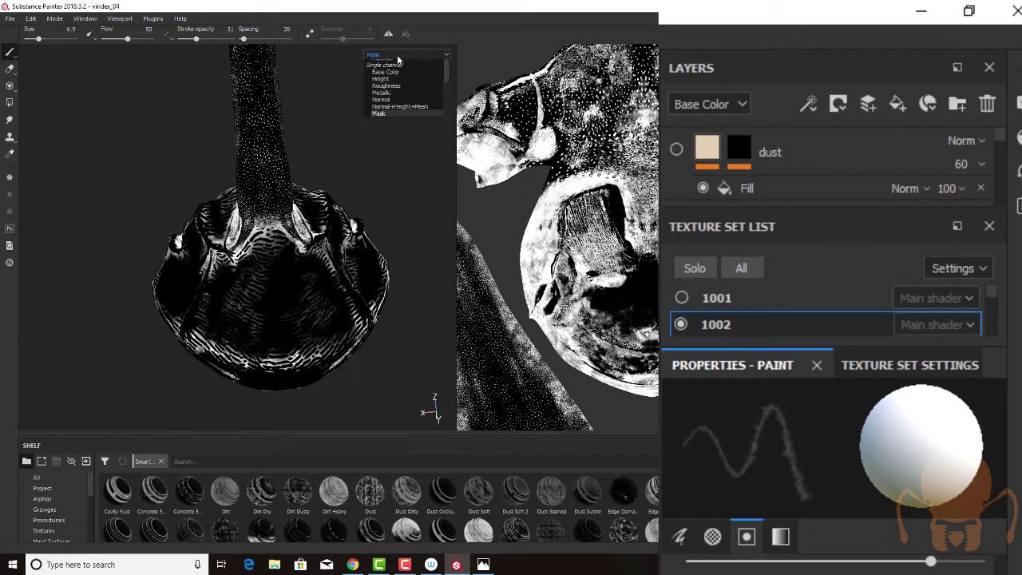
{"action": "left_click", "coordinate": [377, 62]}
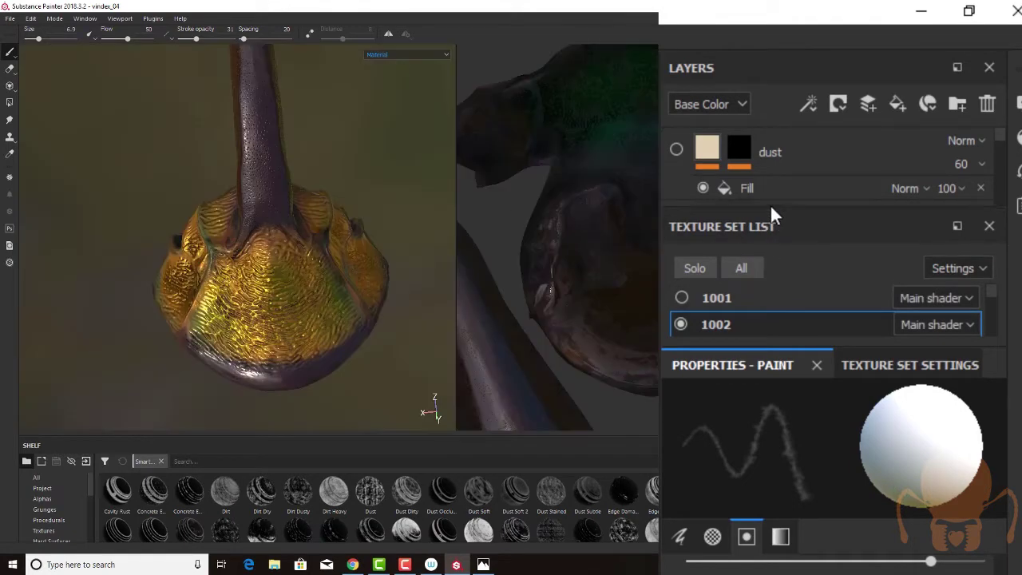
{"action": "left_click_drag", "start_coordinate": [769, 203], "coordinate": [768, 487]}
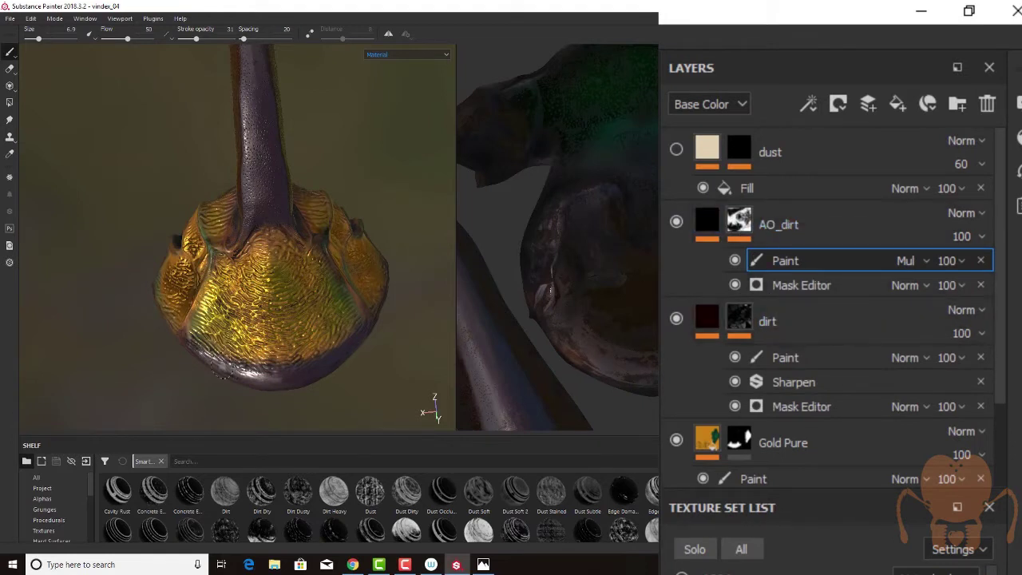
{"action": "left_click_drag", "start_coordinate": [223, 366], "coordinate": [321, 185], "text": "alt"}
Switch to the Base Color display and examine the dark dirt in the head grooves and around the horn base.
{"action": "left_click", "coordinate": [397, 54]}
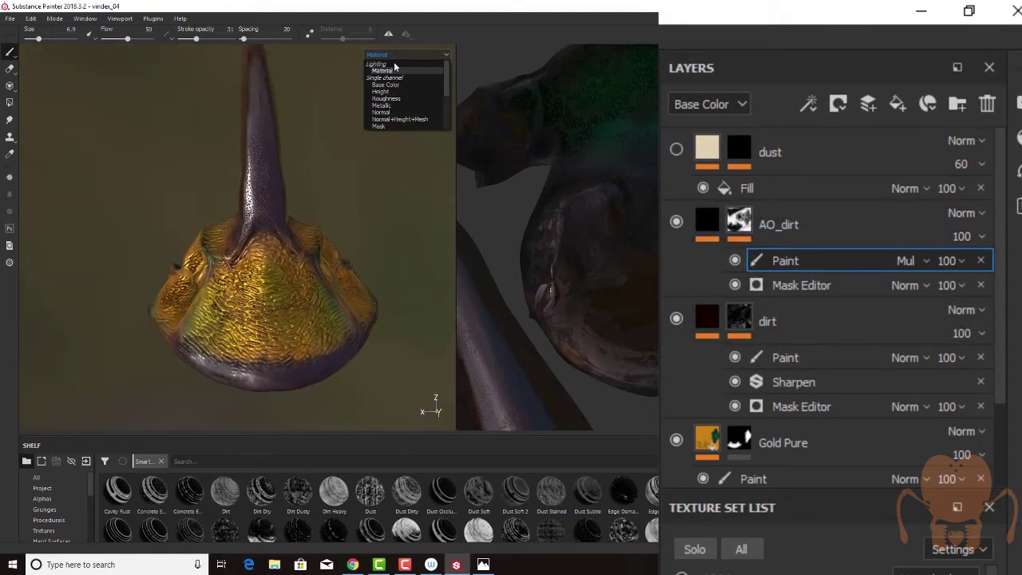
{"action": "left_click", "coordinate": [394, 69]}
{"action": "right_click_drag", "start_coordinate": [523, 329], "coordinate": [550, 333], "text": "alt"}
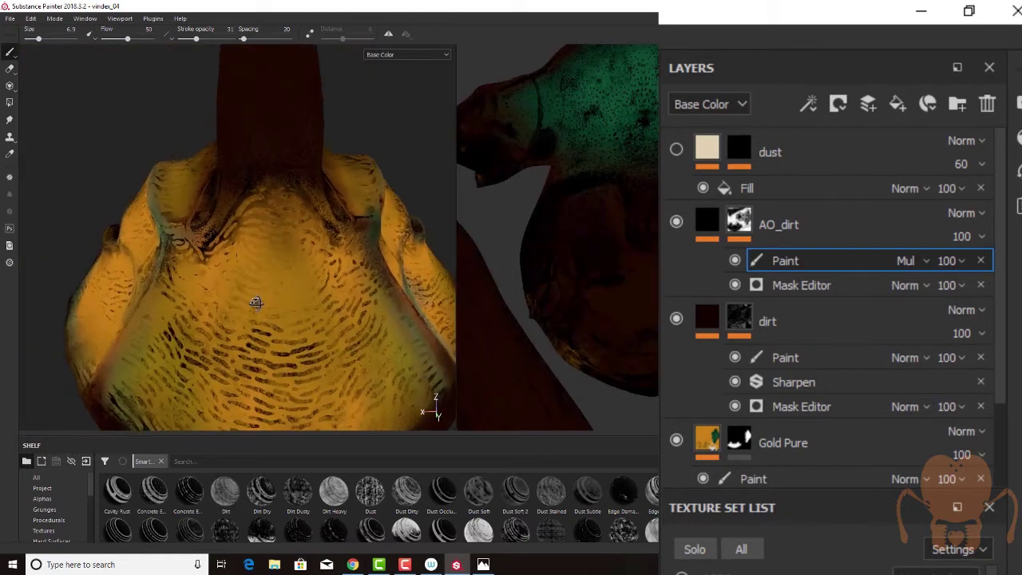
{"action": "middle_click_drag", "start_coordinate": [256, 301], "coordinate": [247, 433], "text": "alt"}
{"action": "left_click_drag", "start_coordinate": [248, 292], "coordinate": [232, 360], "text": "alt"}
{"action": "left_click_drag", "start_coordinate": [224, 246], "coordinate": [224, 345], "text": "alt"}
{"action": "right_click_drag", "start_coordinate": [223, 343], "coordinate": [137, 235], "text": "alt"}
{"action": "mouse_move", "coordinate": [137, 234]}
{"action": "left_mouse_down", "text": "alt"}
{"action": "mouse_move", "coordinate": [277, 201]}
{"action": "mouse_move", "coordinate": [220, 216]}
{"action": "mouse_move", "coordinate": [274, 216]}
{"action": "left_mouse_up", "text": "alt"}
{"action": "middle_click_drag", "start_coordinate": [264, 218], "coordinate": [262, 241], "text": "alt"}
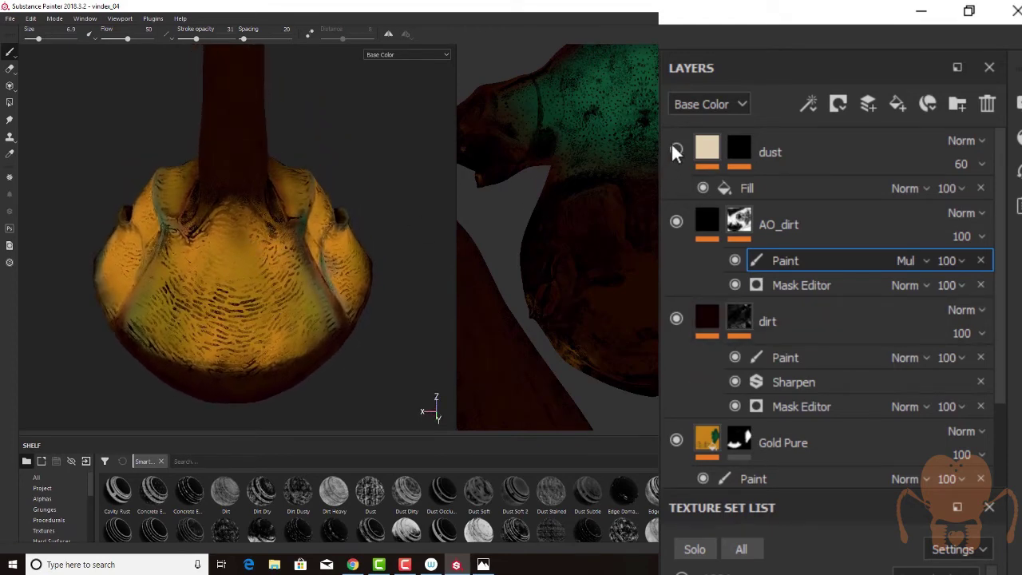
Show the dust layer, select its fill content and view the dust specks on the horn up close.
{"action": "left_click", "coordinate": [706, 148]}
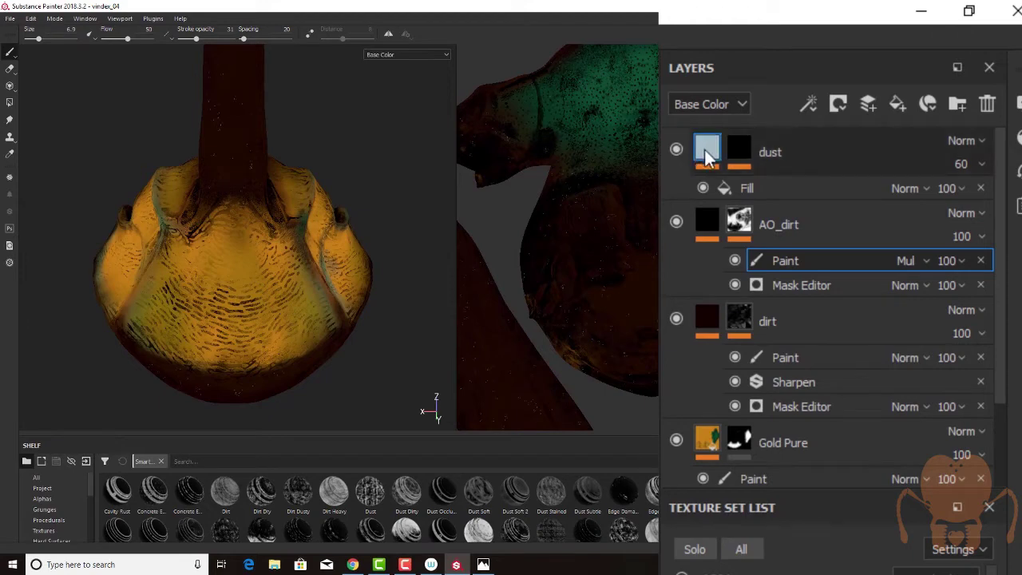
{"action": "middle_click_drag", "start_coordinate": [380, 222], "coordinate": [330, 467], "text": "alt"}
{"action": "right_click_drag", "start_coordinate": [253, 319], "coordinate": [343, 383], "text": "alt"}
{"action": "middle_click_drag", "start_coordinate": [344, 383], "coordinate": [319, 283], "text": "alt"}
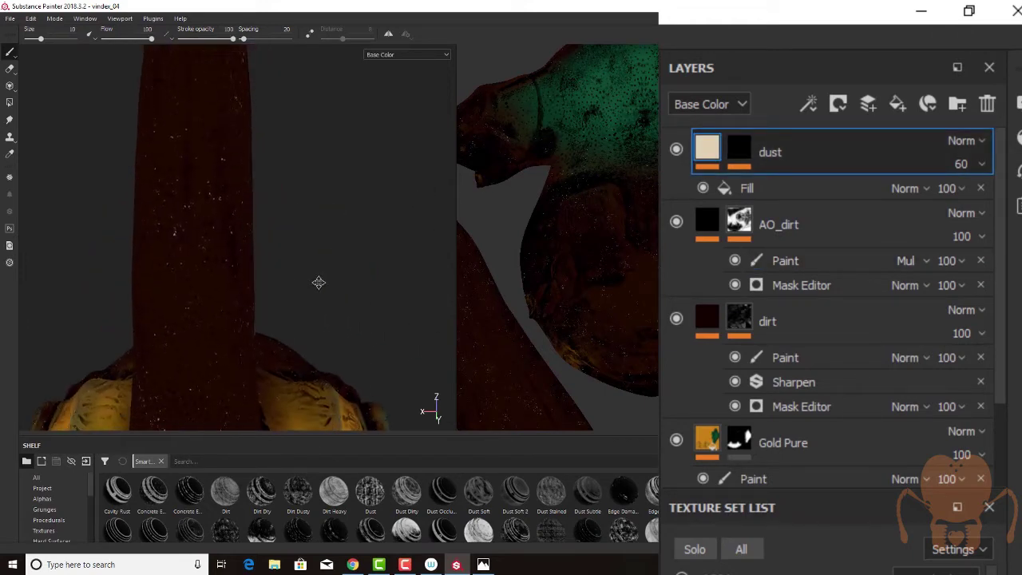
Select the Dirt 1 fill in the dust layer's mask and enlarge the shelf to view the smart masks.
{"action": "left_click", "coordinate": [754, 188]}
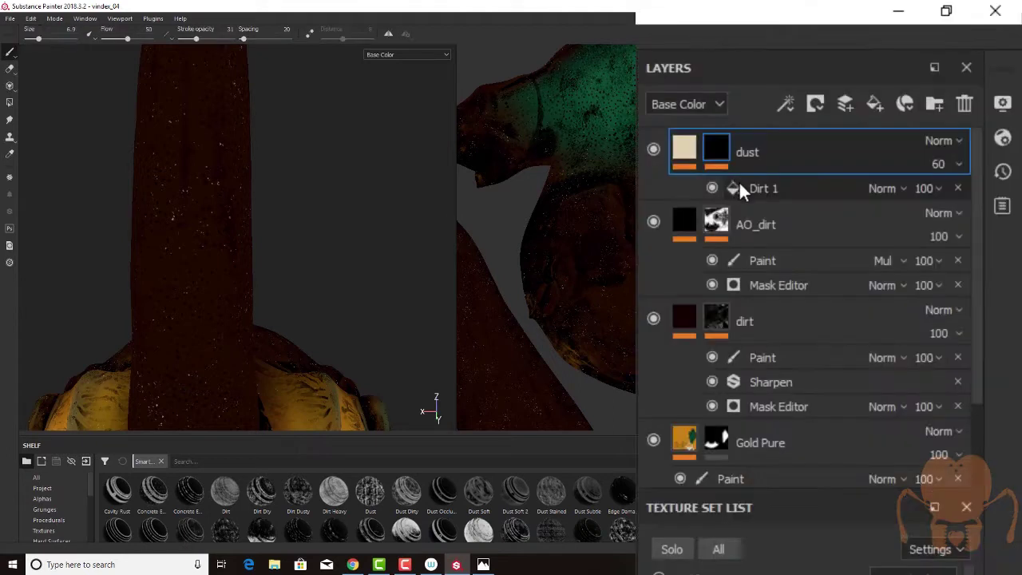
{"action": "left_click", "coordinate": [757, 186]}
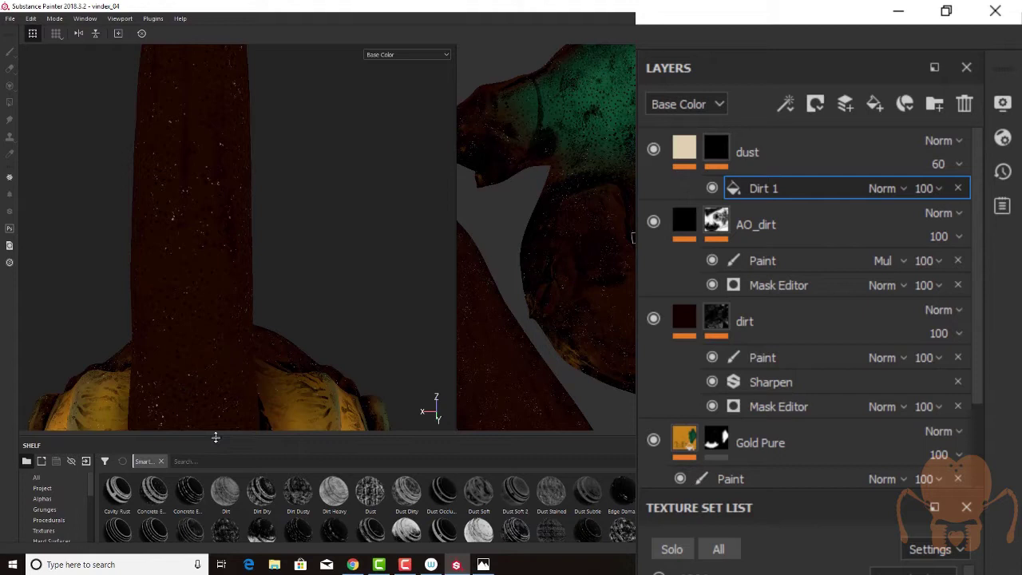
{"action": "left_click_drag", "start_coordinate": [215, 435], "coordinate": [211, 280]}
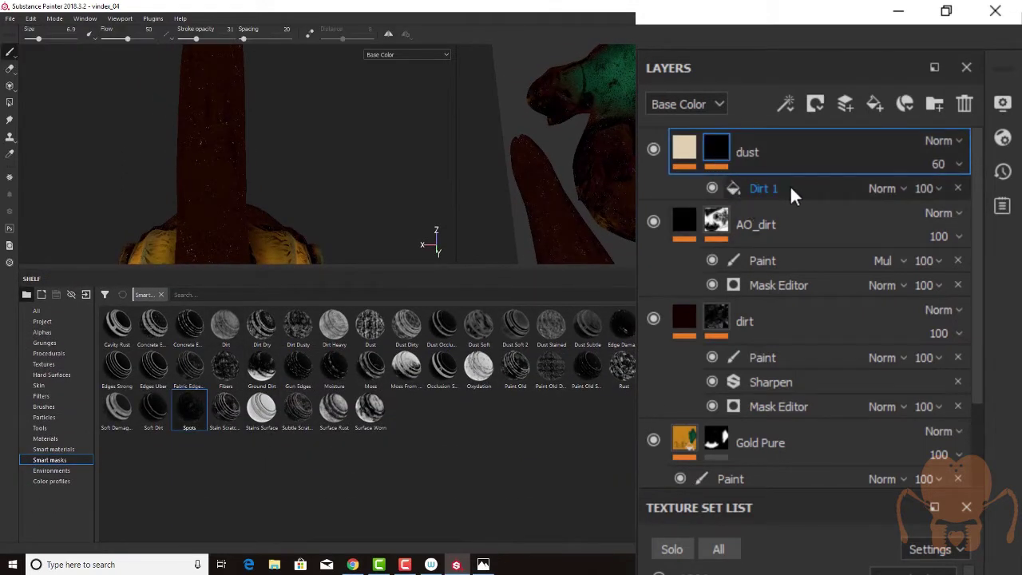
Test histogram positions of 0.68 and 0.29 on the dust mask's Dirt 1 fill and finish slightly below 0.27, with the shelf shrunk again.
{"action": "left_click", "coordinate": [791, 189]}
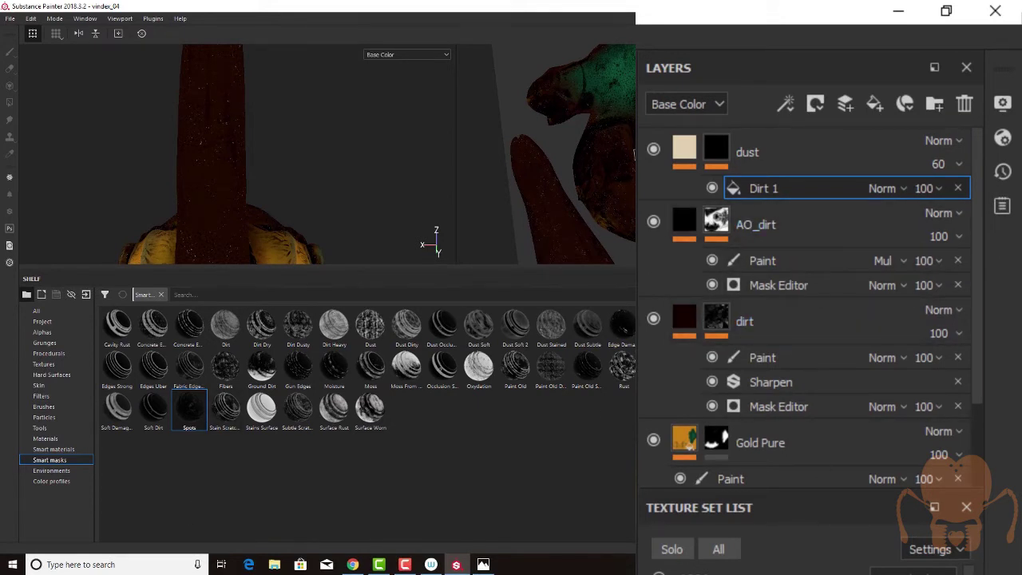
{"action": "scroll", "coordinate": [851, 452], "scroll_direction": "down", "scroll_amount": 1}
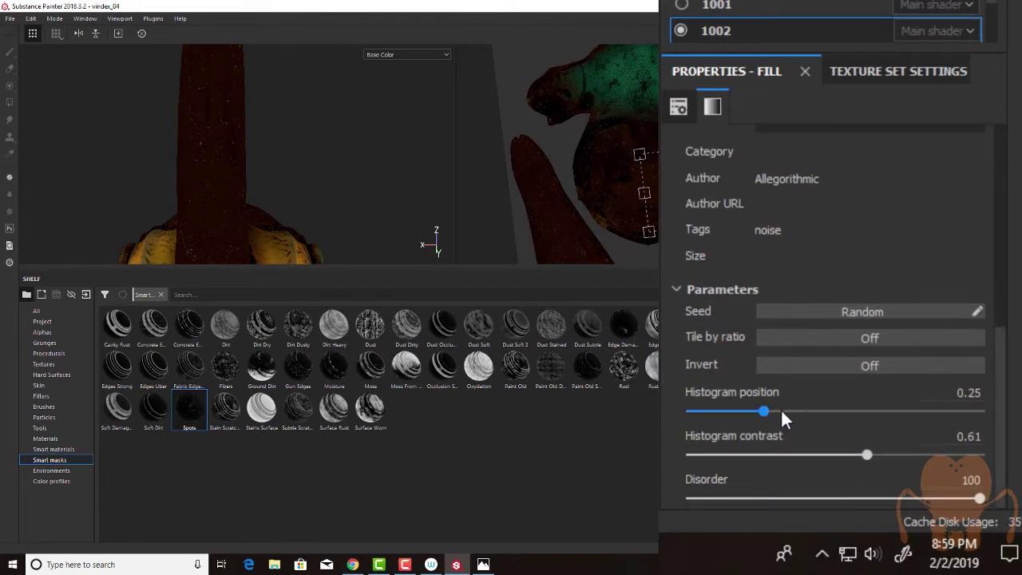
{"action": "left_click_drag", "start_coordinate": [763, 412], "coordinate": [894, 421]}
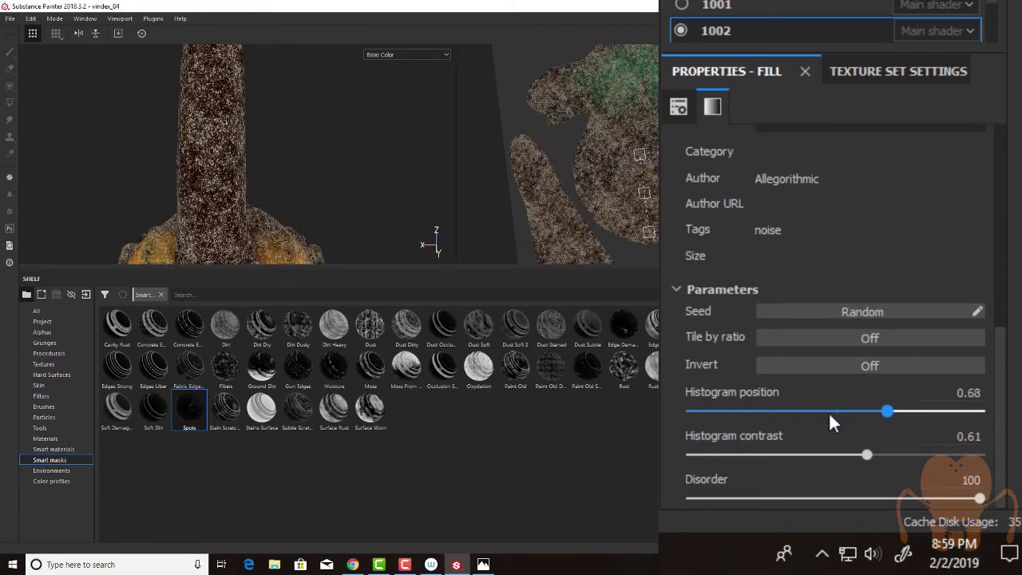
{"action": "left_click_drag", "start_coordinate": [728, 423], "coordinate": [776, 418]}
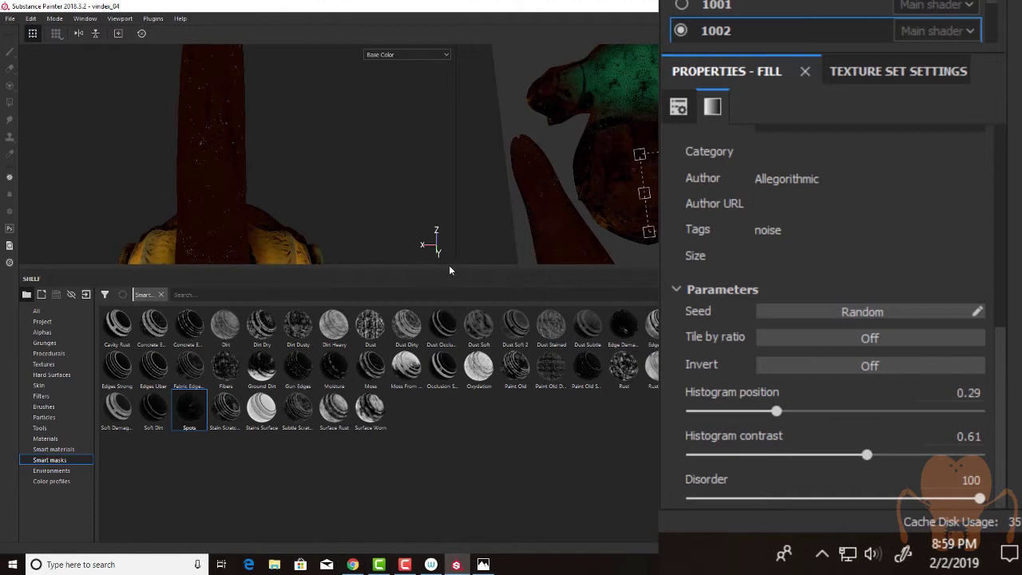
{"action": "left_click_drag", "start_coordinate": [449, 270], "coordinate": [448, 439]}
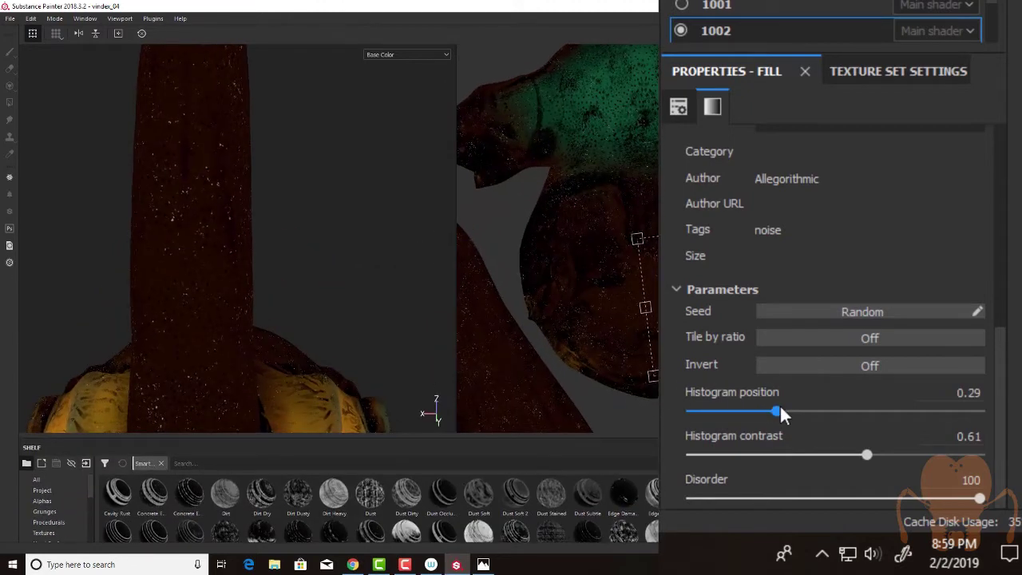
{"action": "left_click_drag", "start_coordinate": [898, 411], "coordinate": [731, 425]}
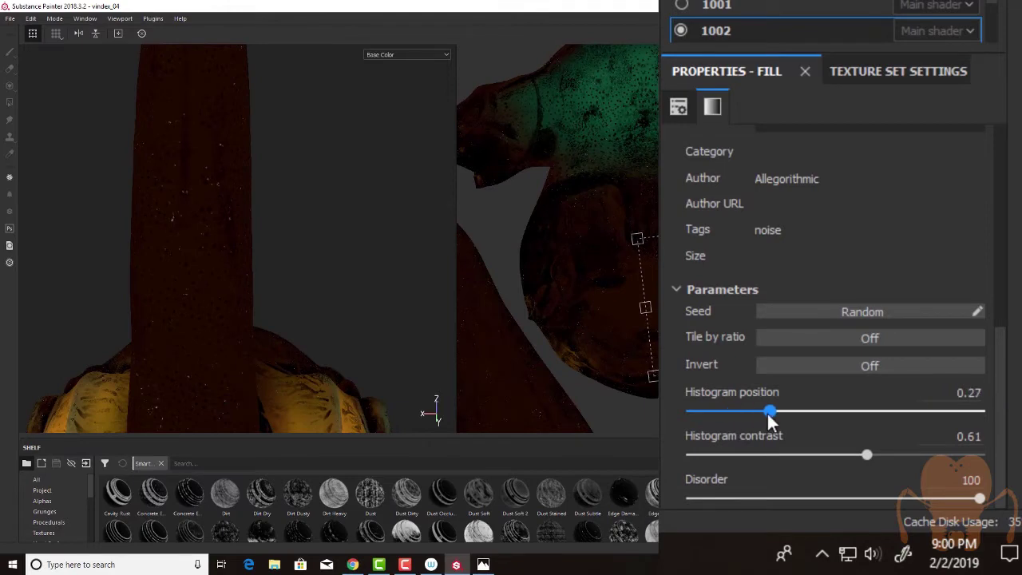
{"action": "left_click_drag", "start_coordinate": [769, 411], "coordinate": [762, 411]}
Inspect the whole head and horn with the subtle dust specks in the Material display.
{"action": "middle_click_drag", "start_coordinate": [177, 339], "coordinate": [192, 205], "text": "alt"}
{"action": "right_click_drag", "start_coordinate": [191, 206], "coordinate": [135, 263], "text": "alt"}
{"action": "left_click_drag", "start_coordinate": [136, 262], "coordinate": [271, 399], "text": "alt"}
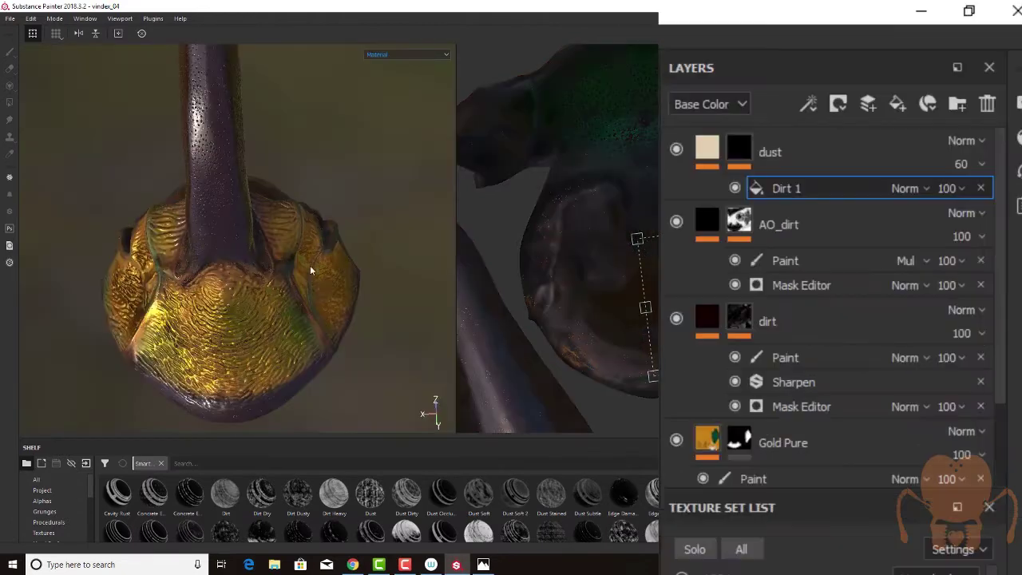
{"action": "left_click_drag", "start_coordinate": [311, 264], "coordinate": [324, 227], "text": "alt"}
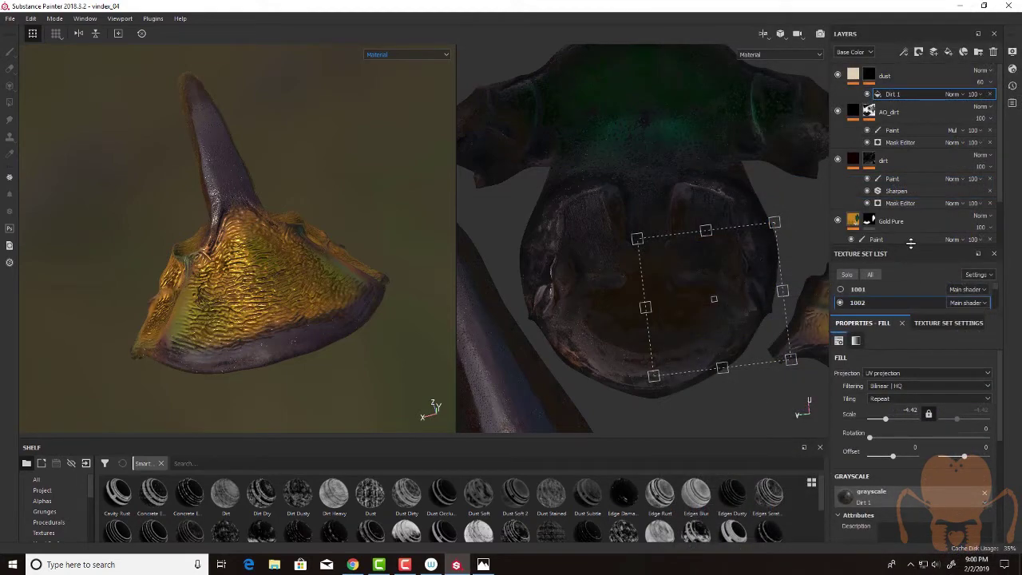
Enlarge the layer stack, show texture set 1001 alongside the head and view it from the side.
{"action": "left_click_drag", "start_coordinate": [912, 249], "coordinate": [894, 286]}
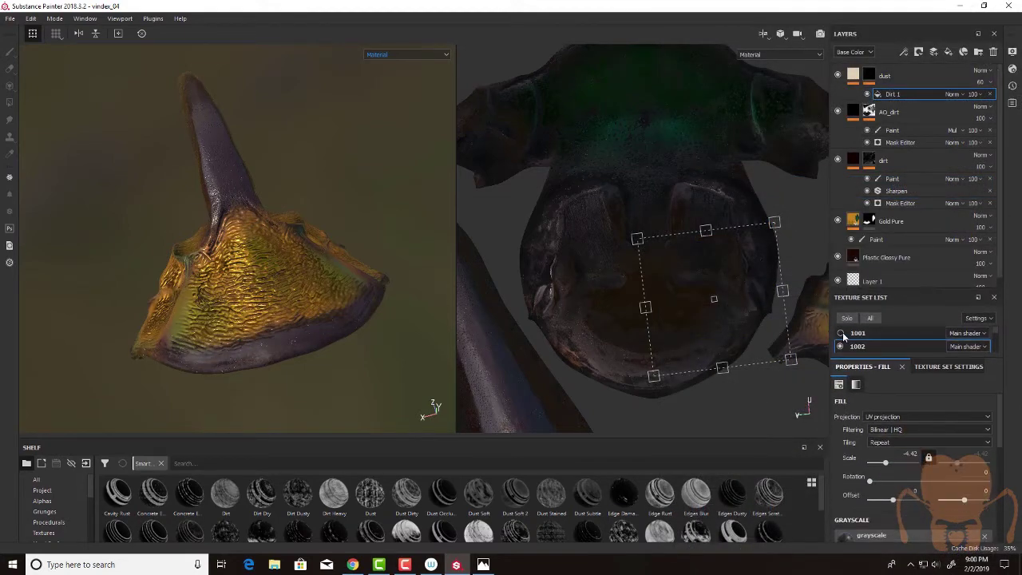
{"action": "left_click", "coordinate": [840, 334]}
{"action": "left_click_drag", "start_coordinate": [162, 271], "coordinate": [252, 292], "text": "alt"}
{"action": "scroll", "coordinate": [252, 292], "scroll_direction": "up", "scroll_amount": 2}
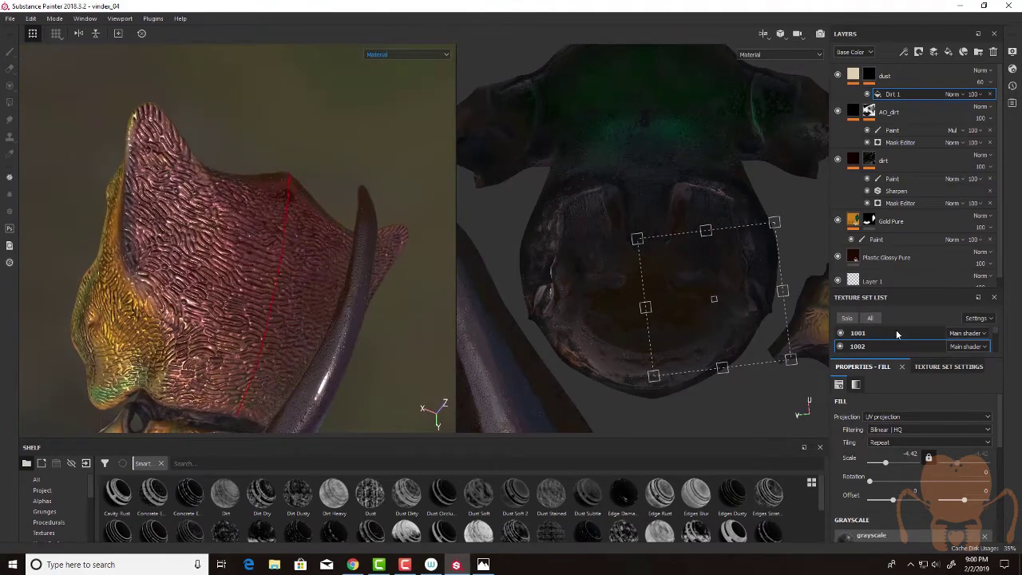
Select texture set 1001, view its ridged plate behind the horn from the front and enlarge the texture set list to browse it.
{"action": "left_click", "coordinate": [892, 332]}
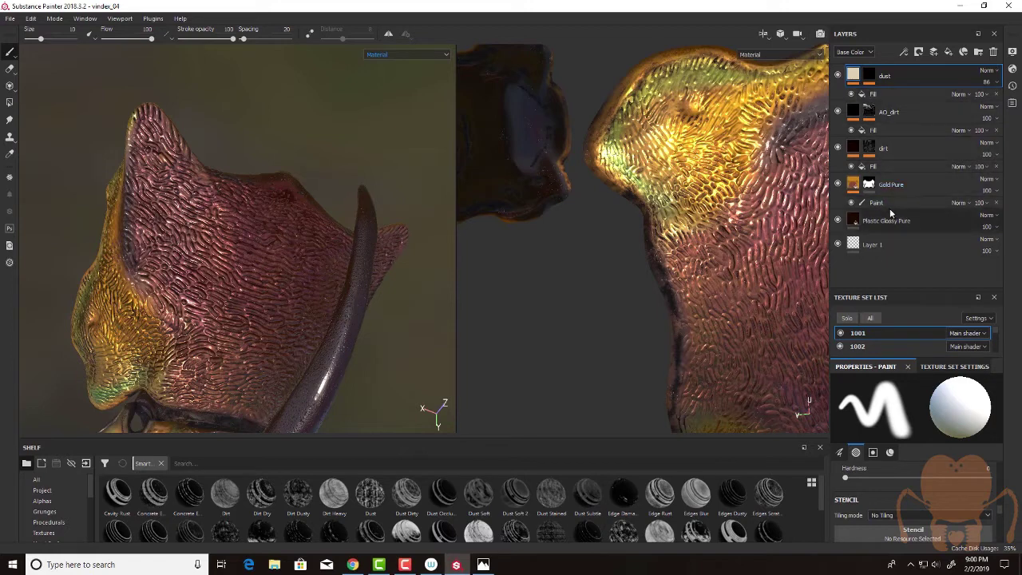
{"action": "left_click_drag", "start_coordinate": [276, 237], "coordinate": [276, 206], "text": "alt"}
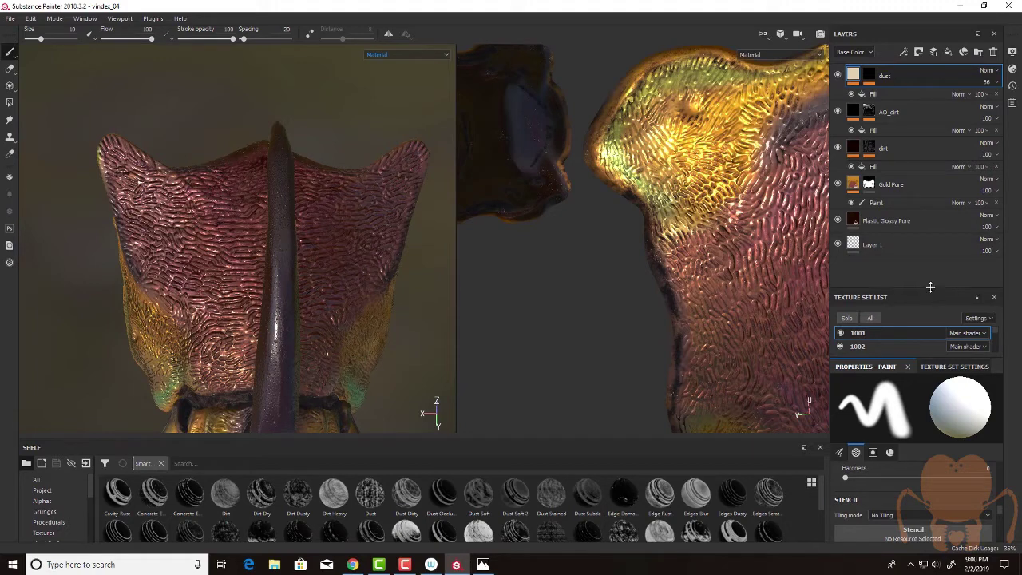
{"action": "left_click_drag", "start_coordinate": [930, 289], "coordinate": [928, 213]}
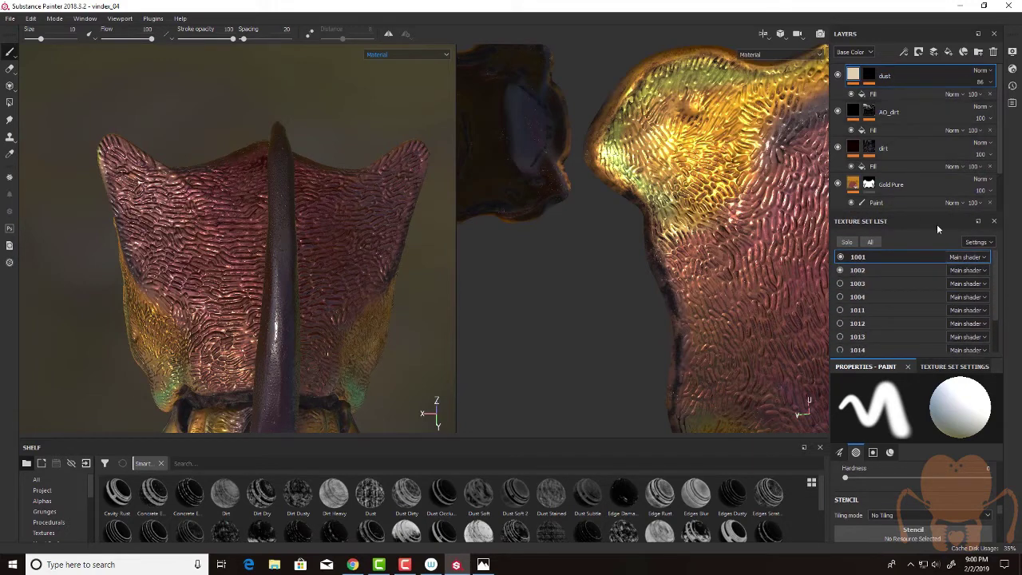
{"action": "scroll", "coordinate": [996, 280], "scroll_direction": "down", "scroll_amount": 1}
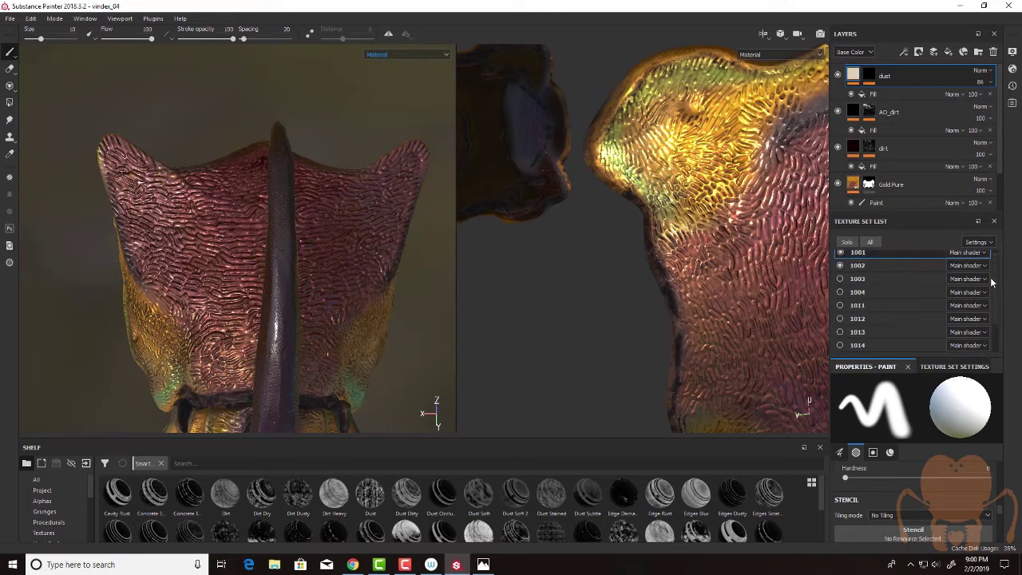
Show texture set 1003, make it the active set and isolate it in the 3D view.
{"action": "left_click", "coordinate": [840, 278]}
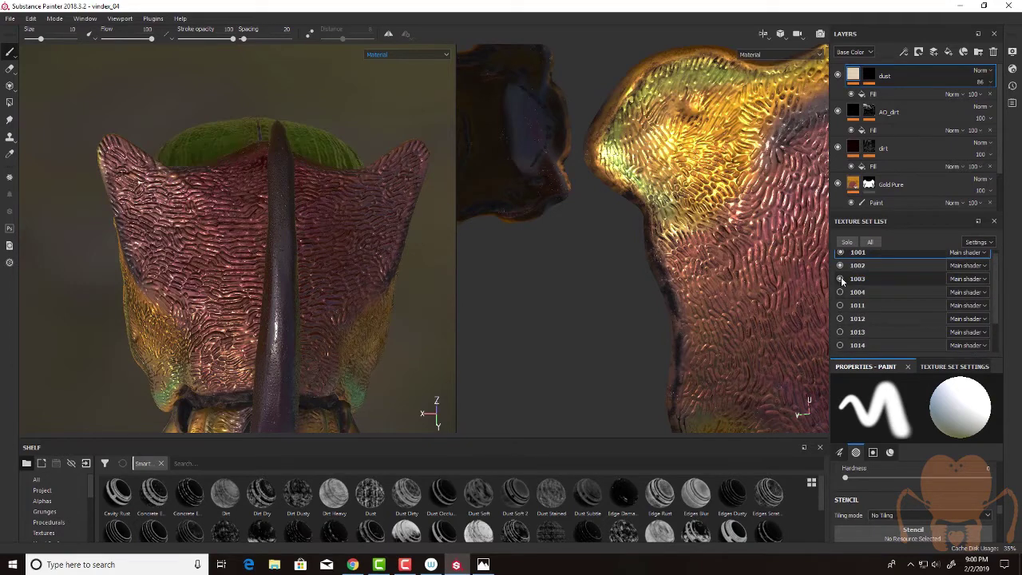
{"action": "left_click", "coordinate": [883, 280]}
{"action": "key", "text": "alt+q"}
Inspect the green wing covers of texture set 1003 up close from the front and at an angle.
{"action": "left_click_drag", "start_coordinate": [124, 210], "coordinate": [193, 285], "text": "alt"}
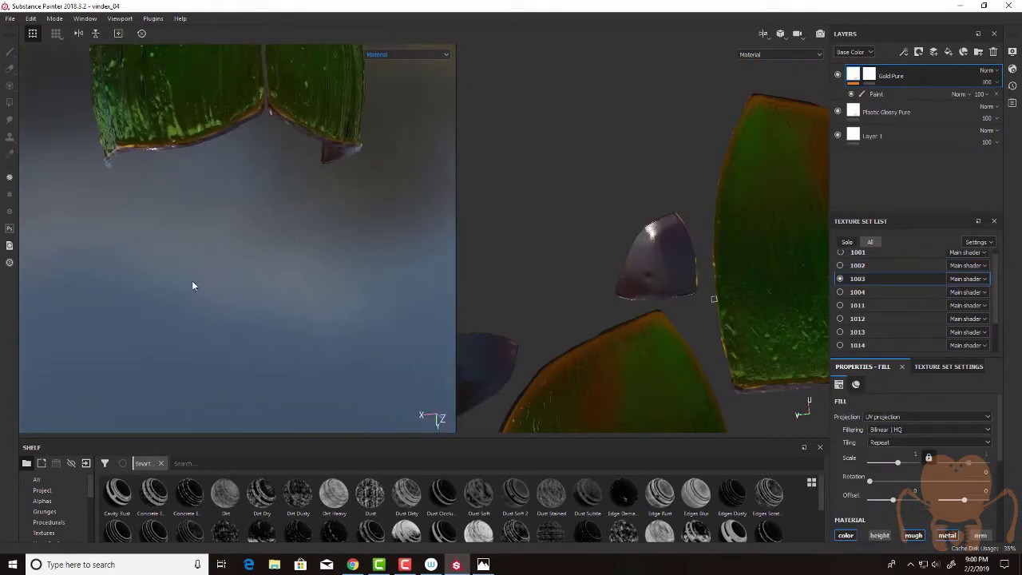
{"action": "middle_click_drag", "start_coordinate": [217, 199], "coordinate": [238, 412], "text": "alt"}
{"action": "left_click_drag", "start_coordinate": [280, 240], "coordinate": [269, 326], "text": "alt"}
{"action": "middle_click_drag", "start_coordinate": [199, 197], "coordinate": [221, 264], "text": "alt"}
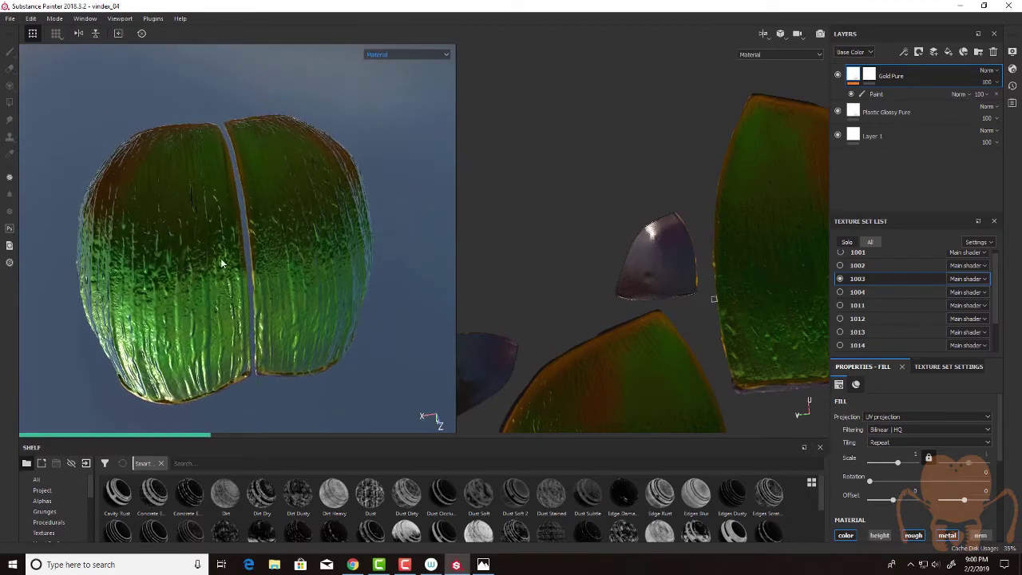
{"action": "left_click_drag", "start_coordinate": [222, 263], "coordinate": [206, 283], "text": "alt"}
{"action": "right_click_drag", "start_coordinate": [205, 283], "coordinate": [285, 269], "text": "alt"}
{"action": "mouse_move", "coordinate": [285, 269]}
{"action": "left_mouse_down", "text": "alt"}
{"action": "mouse_move", "coordinate": [287, 230]}
{"action": "mouse_move", "coordinate": [267, 237]}
{"action": "mouse_move", "coordinate": [292, 252]}
{"action": "left_mouse_up", "text": "alt"}
{"action": "middle_click_drag", "start_coordinate": [234, 222], "coordinate": [239, 208], "text": "alt"}
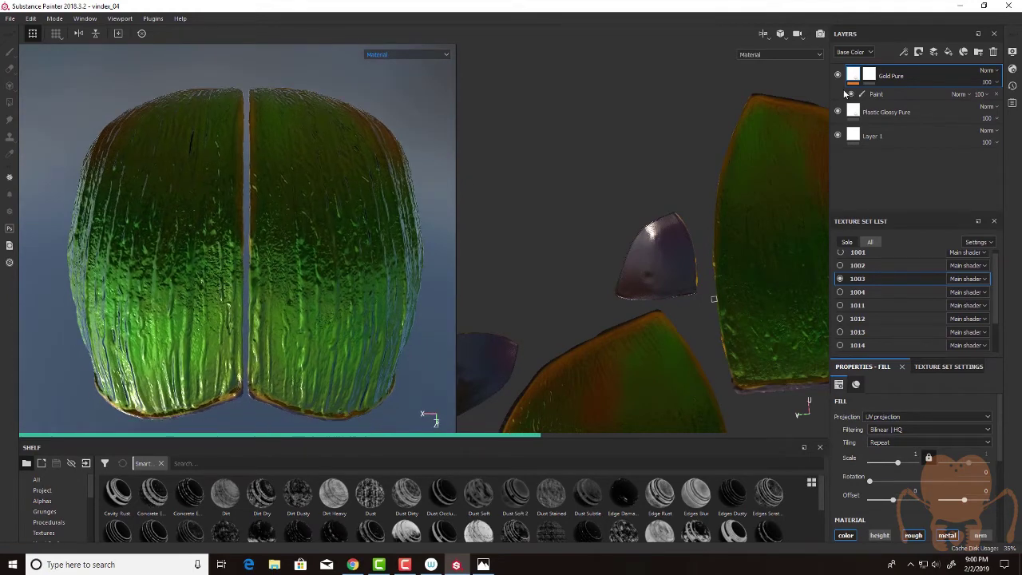
{"action": "left_click_drag", "start_coordinate": [399, 260], "coordinate": [389, 249], "text": "alt"}
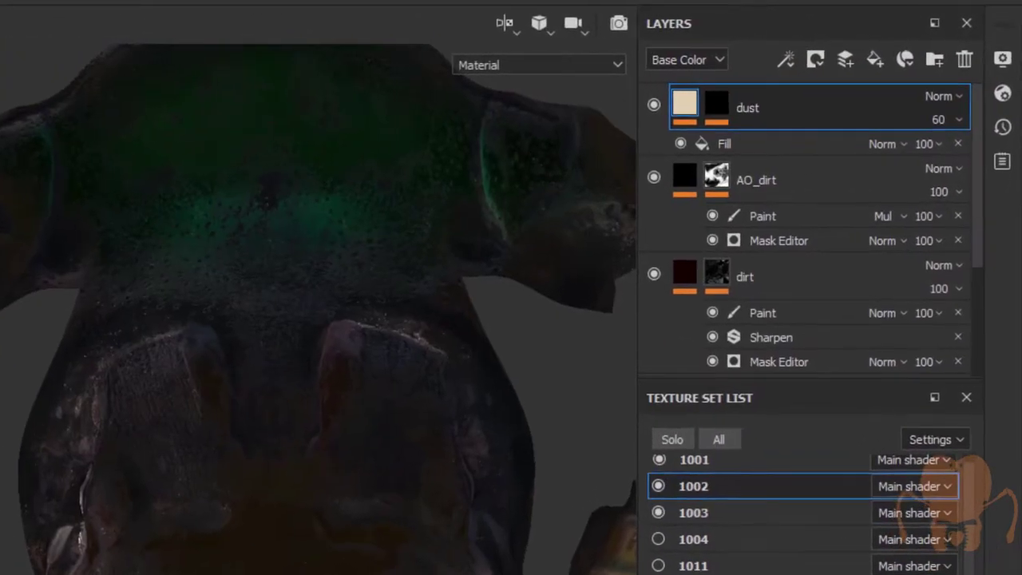
Copy the dirt, AO_dirt and dust layers from texture set 1002 together.
{"action": "left_click", "coordinate": [820, 287]}
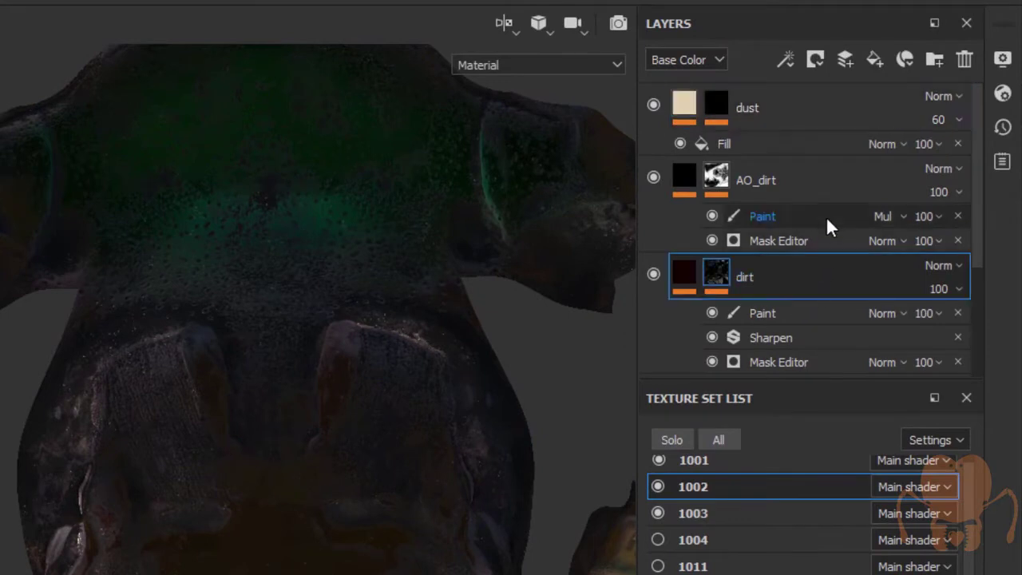
{"action": "left_click", "coordinate": [826, 180], "text": "ctrl"}
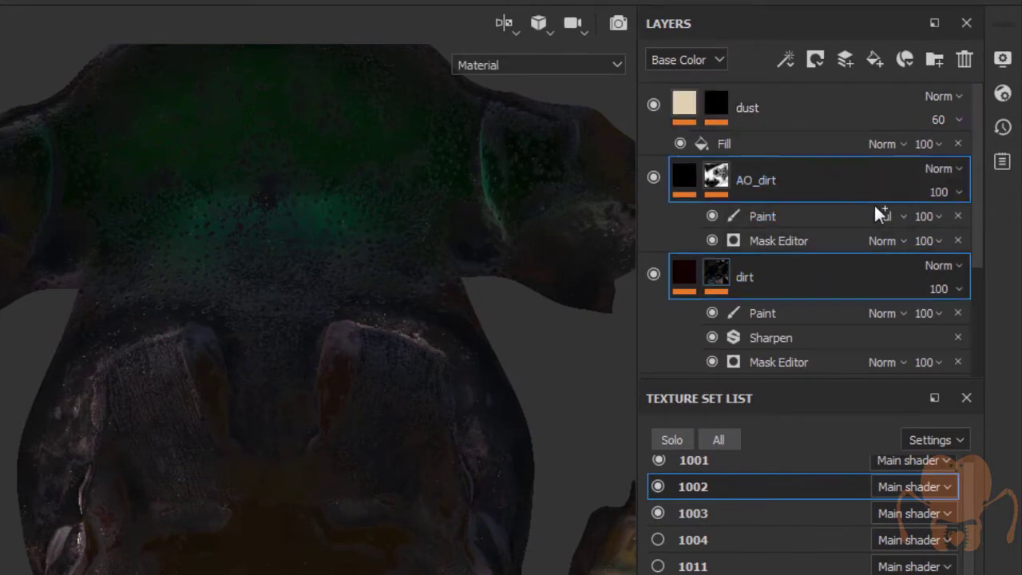
{"action": "left_click", "coordinate": [822, 107], "text": "ctrl"}
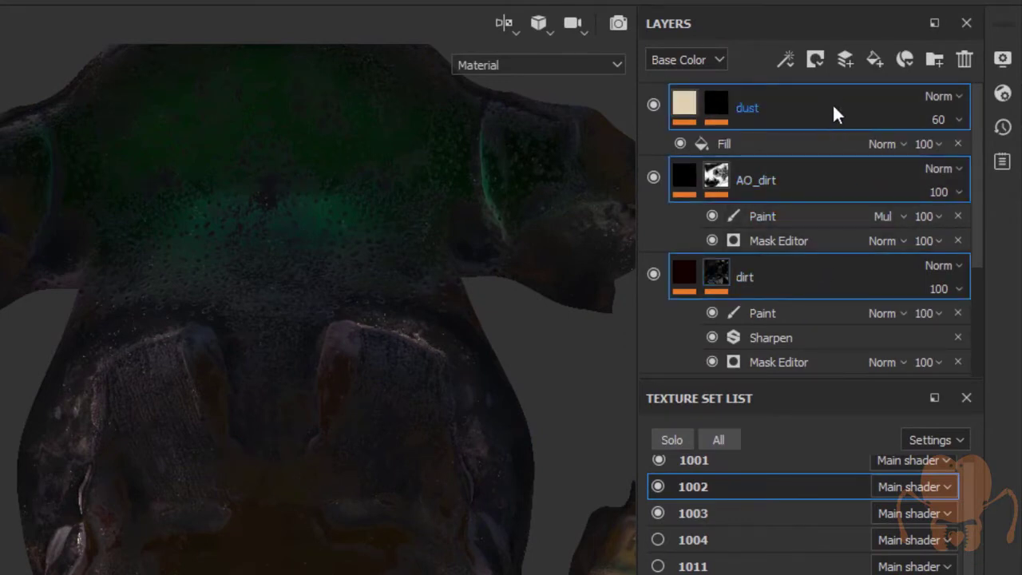
{"action": "right_click", "coordinate": [830, 114]}
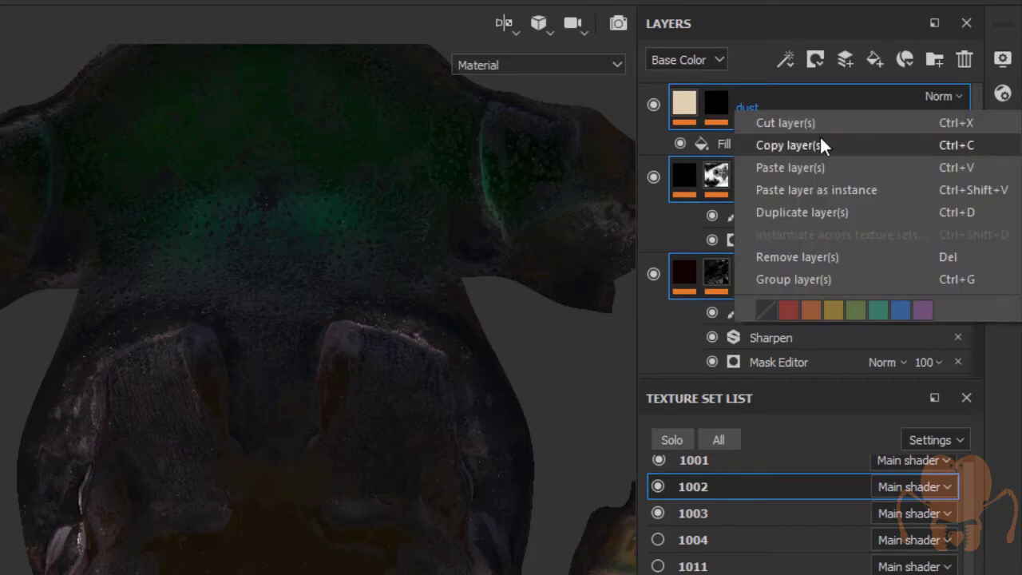
{"action": "left_click", "coordinate": [819, 127]}
Paste the copied dust, AO_dirt and dirt layers above Gold Pure in texture set 1003.
{"action": "left_click", "coordinate": [758, 510]}
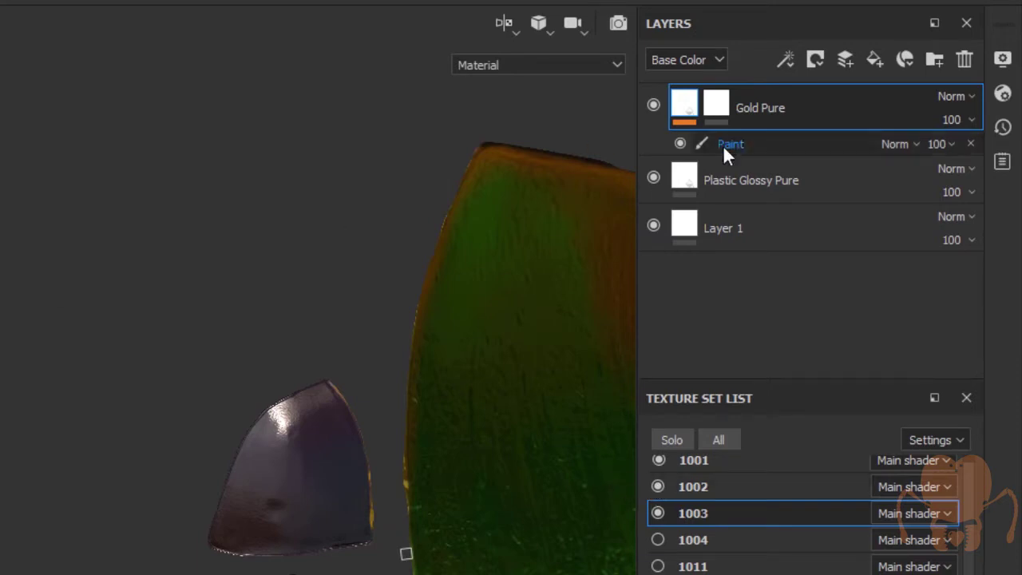
{"action": "right_click", "coordinate": [827, 96]}
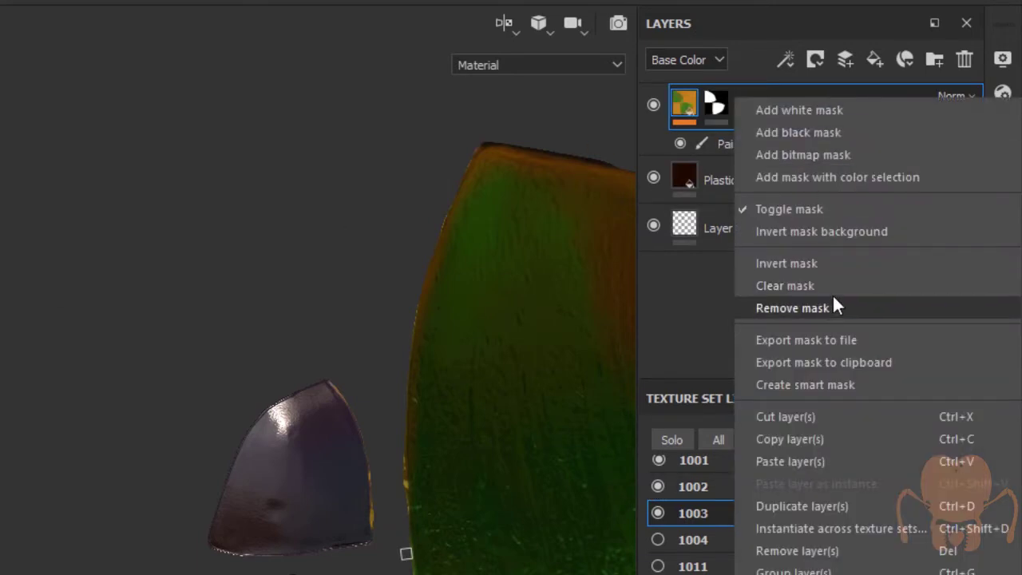
{"action": "left_click", "coordinate": [733, 475]}
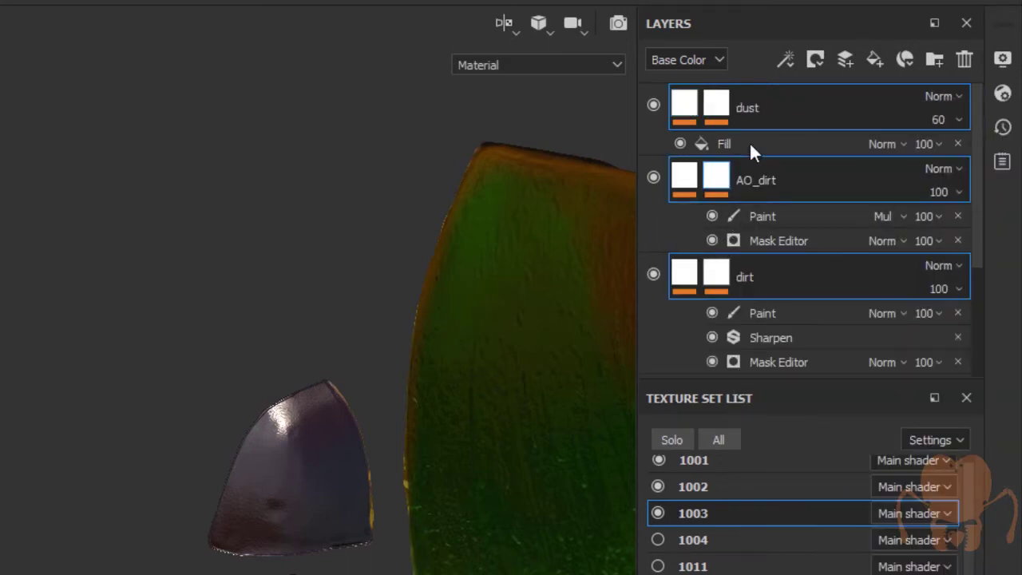
{"action": "left_click", "coordinate": [725, 271]}
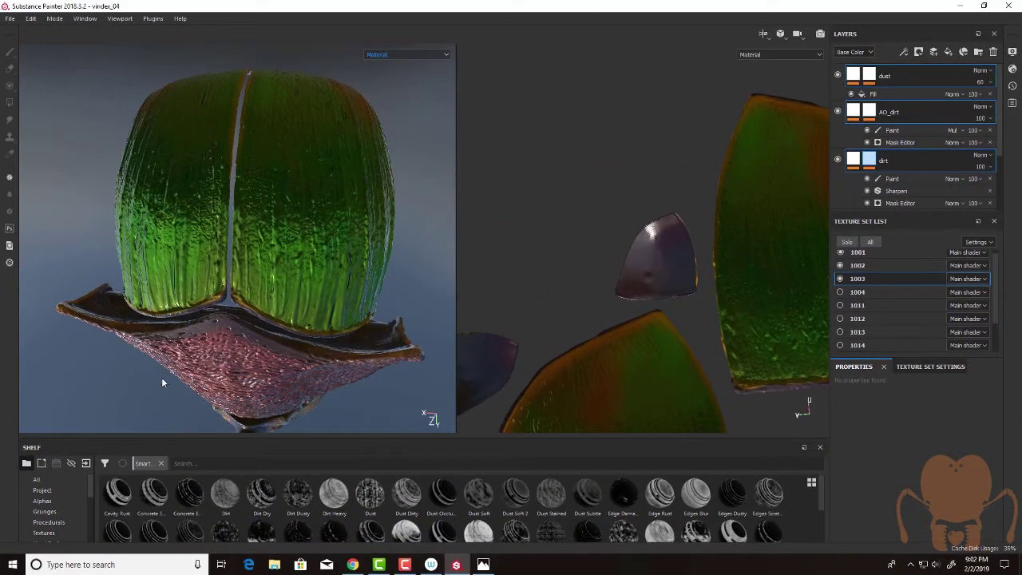
Examine the wing covers up close with the pasted dirt and dust layers applied.
{"action": "left_click_drag", "start_coordinate": [162, 383], "coordinate": [183, 319], "text": "alt"}
{"action": "left_click_drag", "start_coordinate": [383, 256], "coordinate": [364, 314], "text": "alt"}
{"action": "right_click_drag", "start_coordinate": [363, 315], "coordinate": [436, 292], "text": "alt"}
{"action": "left_click_drag", "start_coordinate": [367, 215], "coordinate": [334, 252], "text": "alt"}
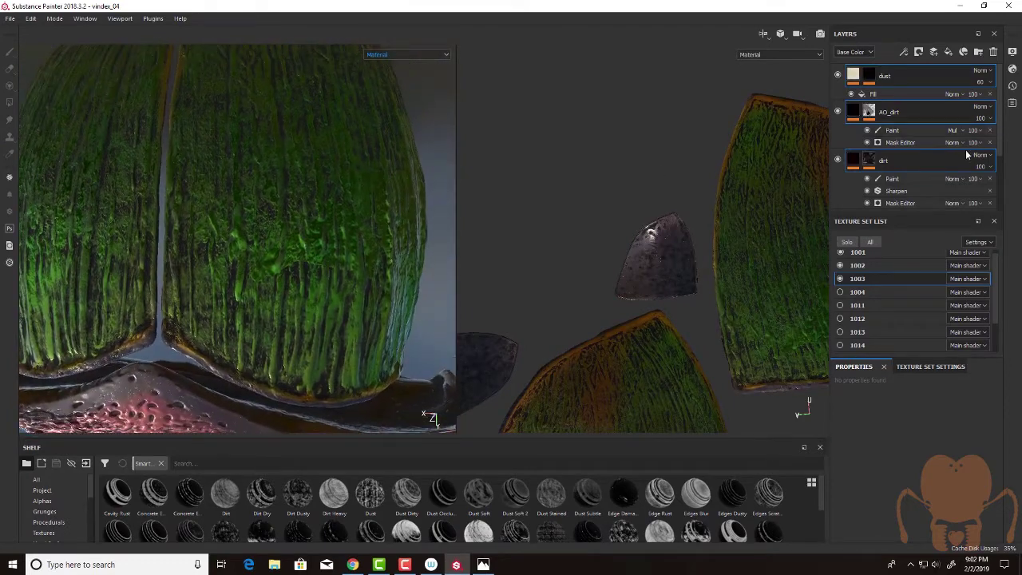
Enlarge the layer stack and check the mesh maps assigned to texture set 1003.
{"action": "left_click_drag", "start_coordinate": [906, 212], "coordinate": [906, 301]}
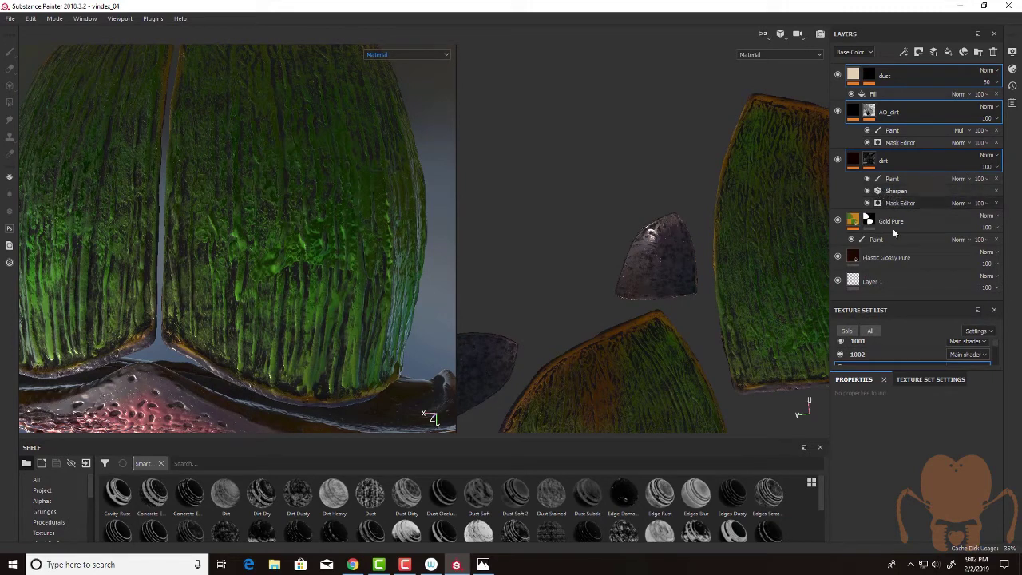
{"action": "left_click", "coordinate": [910, 380]}
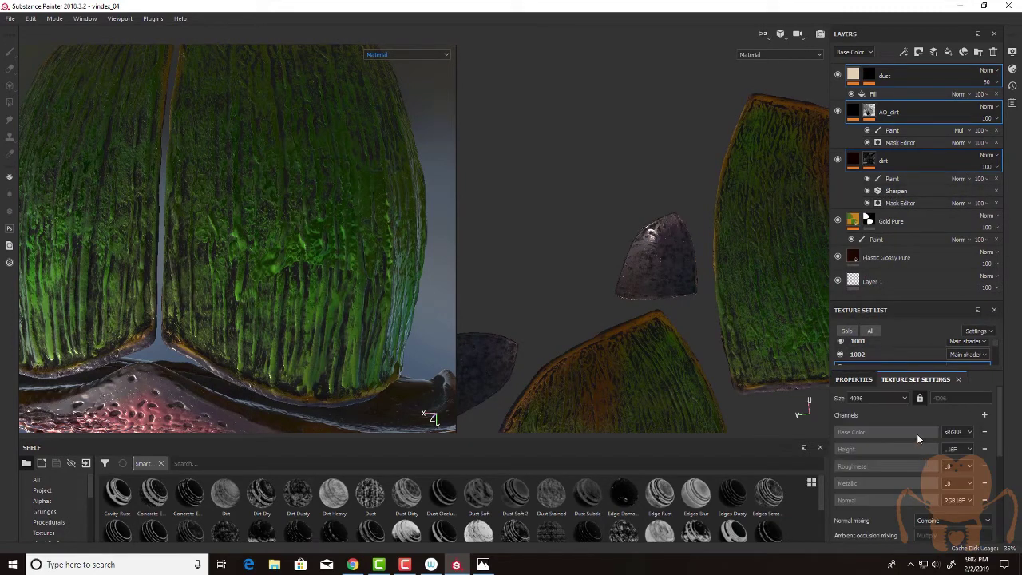
{"action": "scroll", "coordinate": [913, 440], "scroll_direction": "down", "scroll_amount": 5}
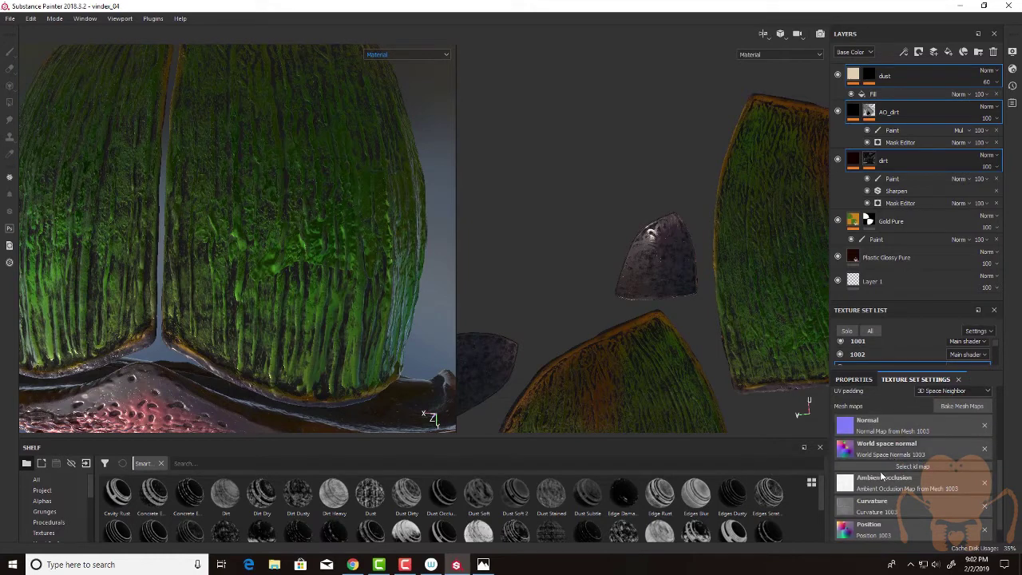
{"action": "scroll", "coordinate": [886, 509], "scroll_direction": "down", "scroll_amount": 1}
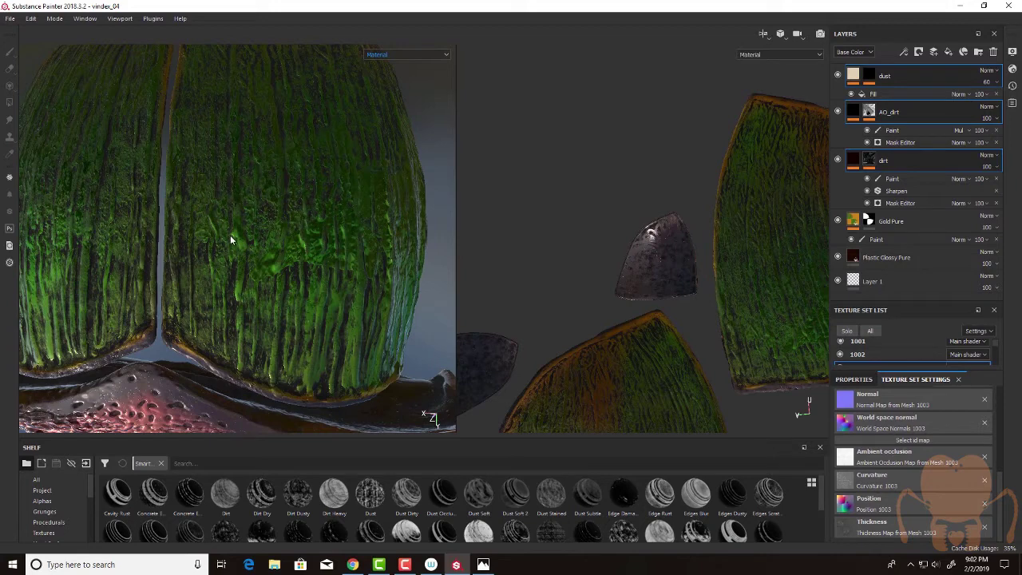
Remove the Paint effect from the dirt layer's mask in texture set 1003.
{"action": "left_click", "coordinate": [919, 178]}
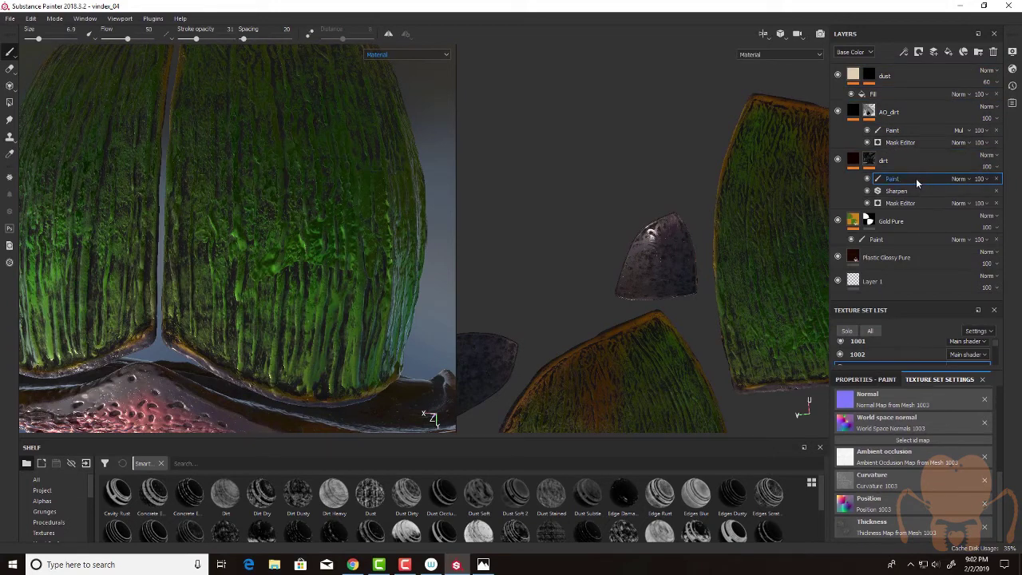
{"action": "right_click", "coordinate": [916, 178]}
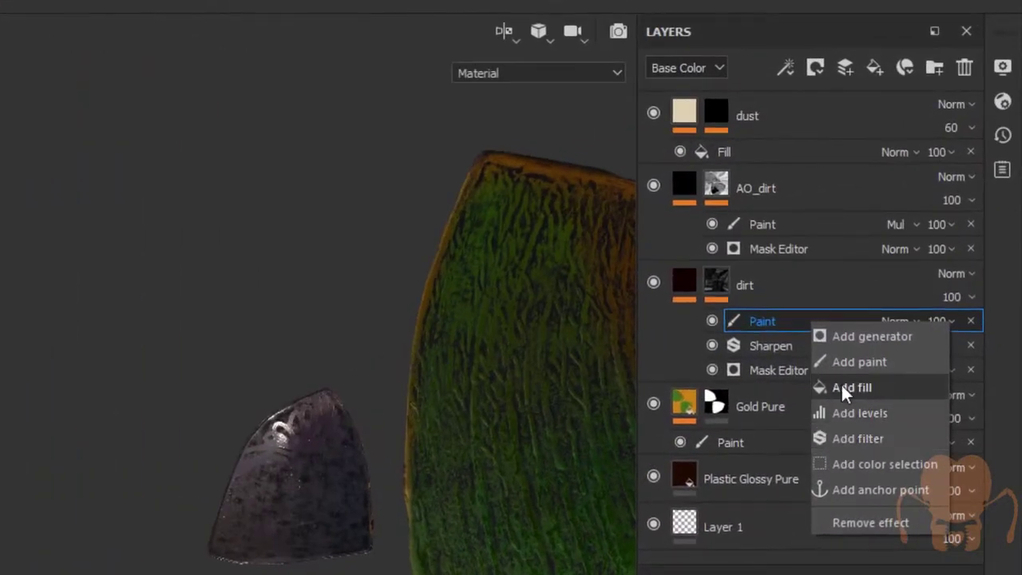
{"action": "right_click", "coordinate": [777, 332]}
{"action": "right_click", "coordinate": [779, 331]}
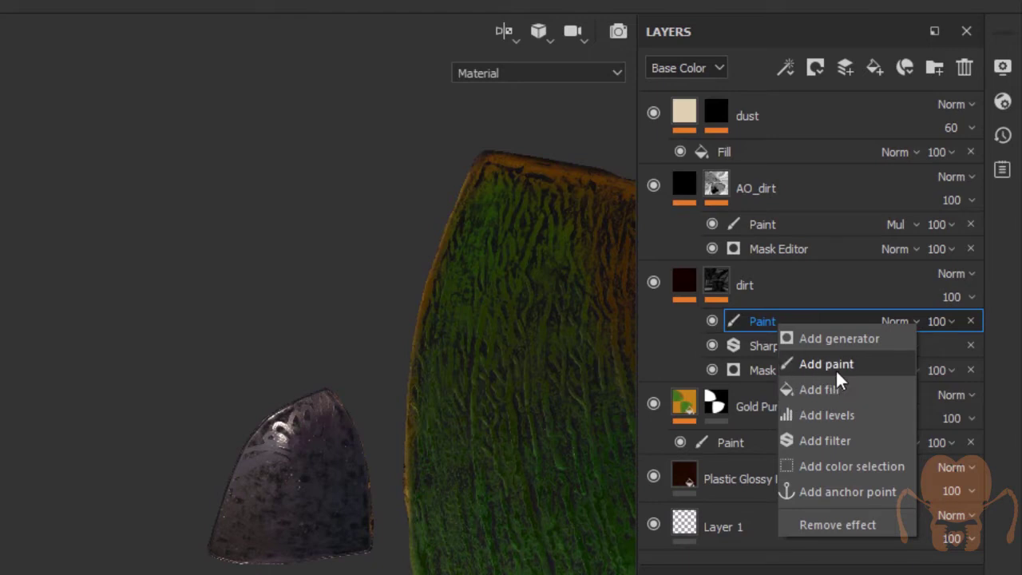
{"action": "left_click", "coordinate": [837, 524]}
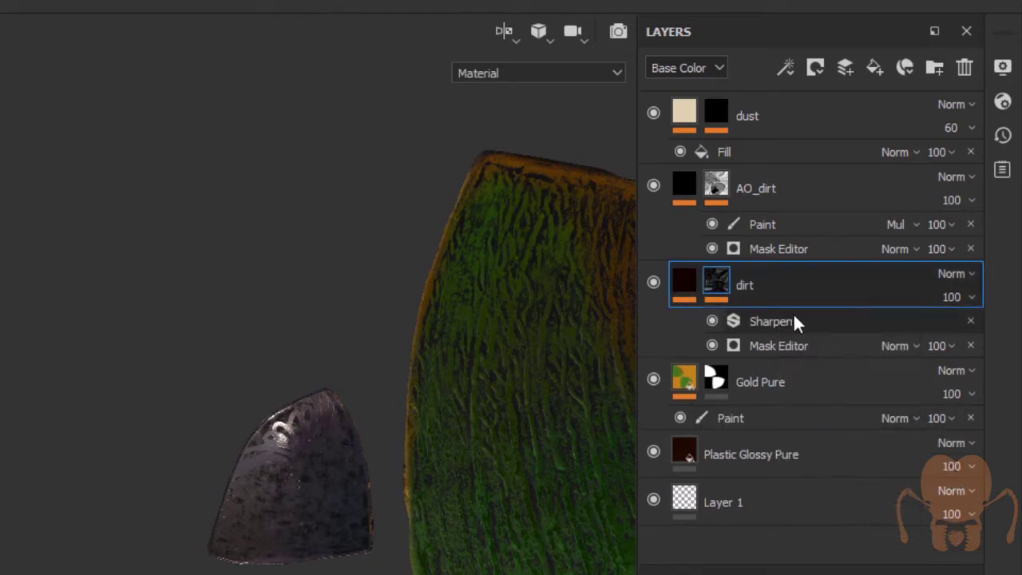
Remove the Paint effect from the AO_dirt layer's mask.
{"action": "left_click", "coordinate": [763, 225]}
{"action": "right_click", "coordinate": [798, 229]}
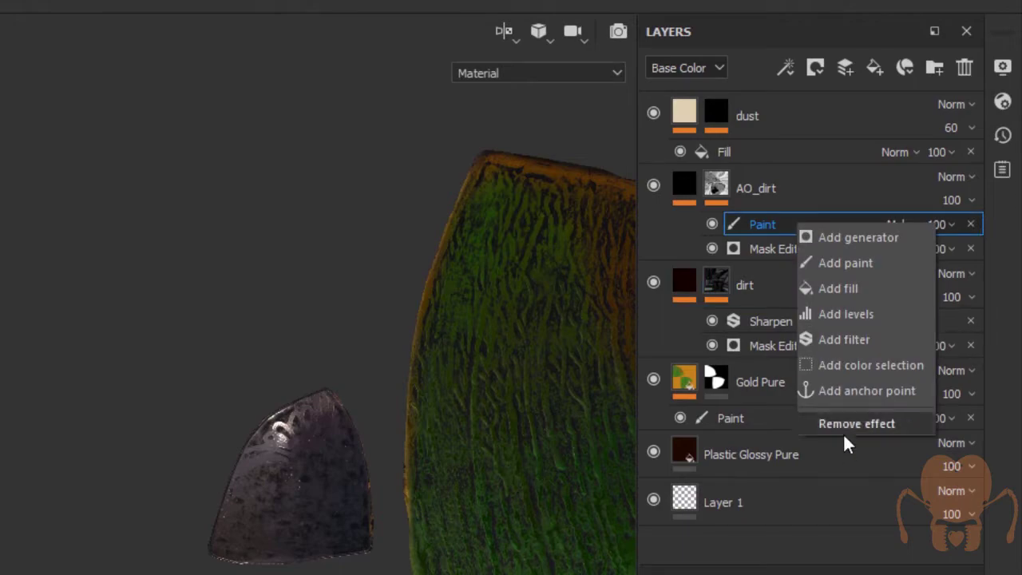
{"action": "left_click", "coordinate": [848, 425]}
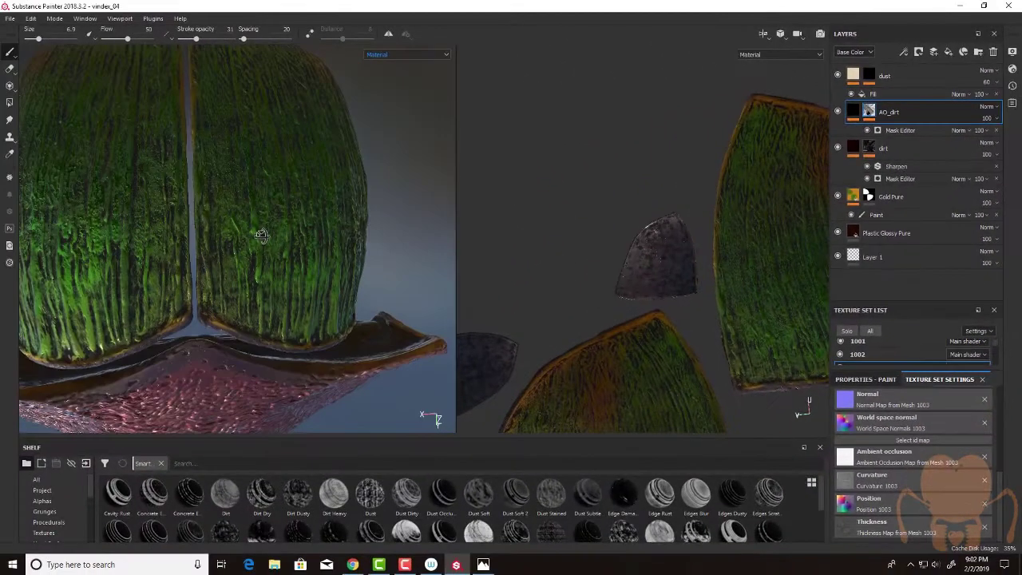
Switch the viewport to the Base Color channel and inspect the dirt across the wing covers.
{"action": "left_click_drag", "start_coordinate": [94, 272], "coordinate": [62, 336], "text": "alt"}
{"action": "left_click_drag", "start_coordinate": [238, 282], "coordinate": [260, 196], "text": "alt"}
{"action": "left_click", "coordinate": [402, 56]}
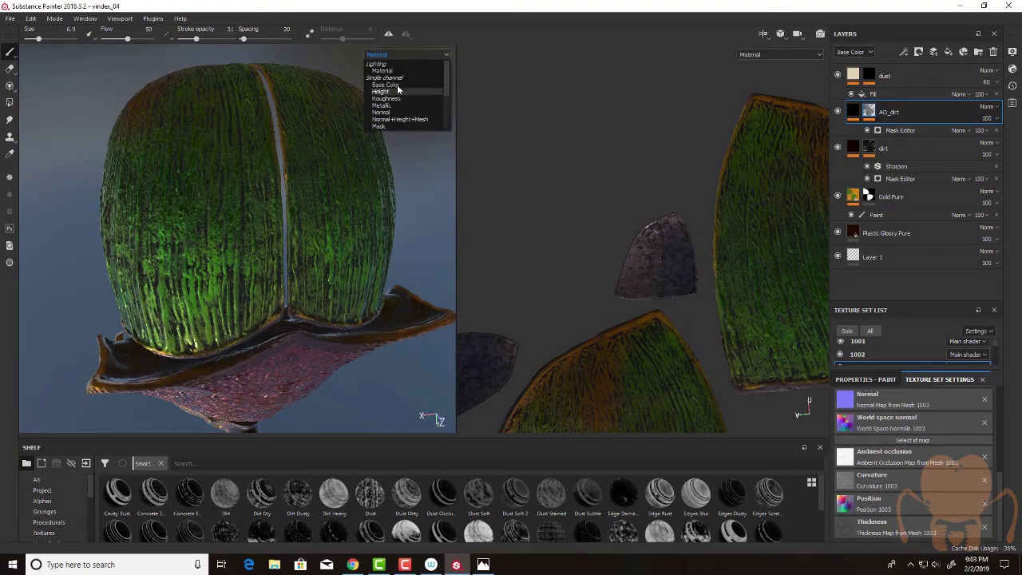
{"action": "left_click", "coordinate": [396, 84]}
{"action": "left_click_drag", "start_coordinate": [292, 209], "coordinate": [335, 231], "text": "alt"}
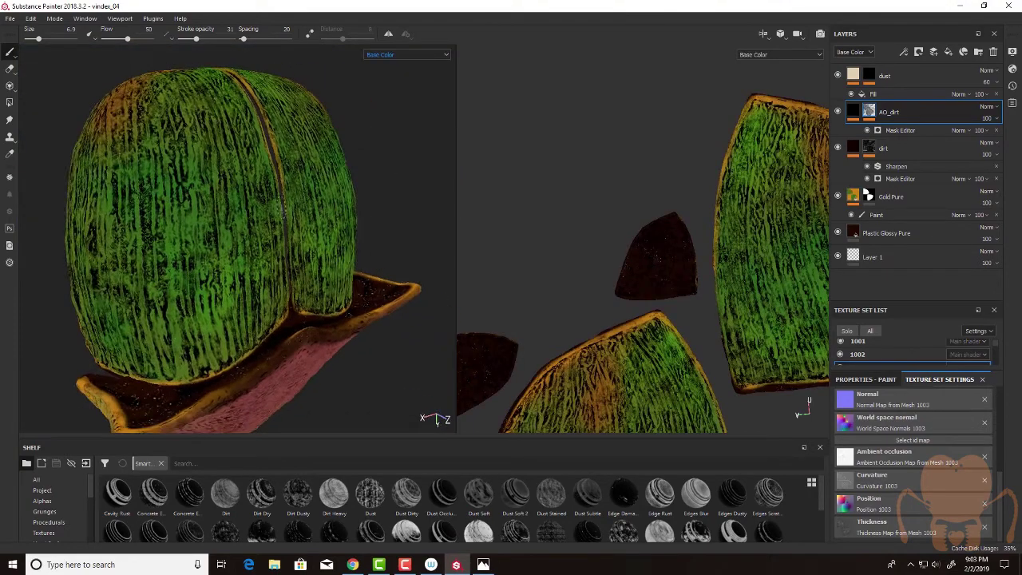
{"action": "right_click_drag", "start_coordinate": [335, 231], "coordinate": [375, 240], "text": "alt"}
{"action": "left_click_drag", "start_coordinate": [376, 239], "coordinate": [327, 300], "text": "alt"}
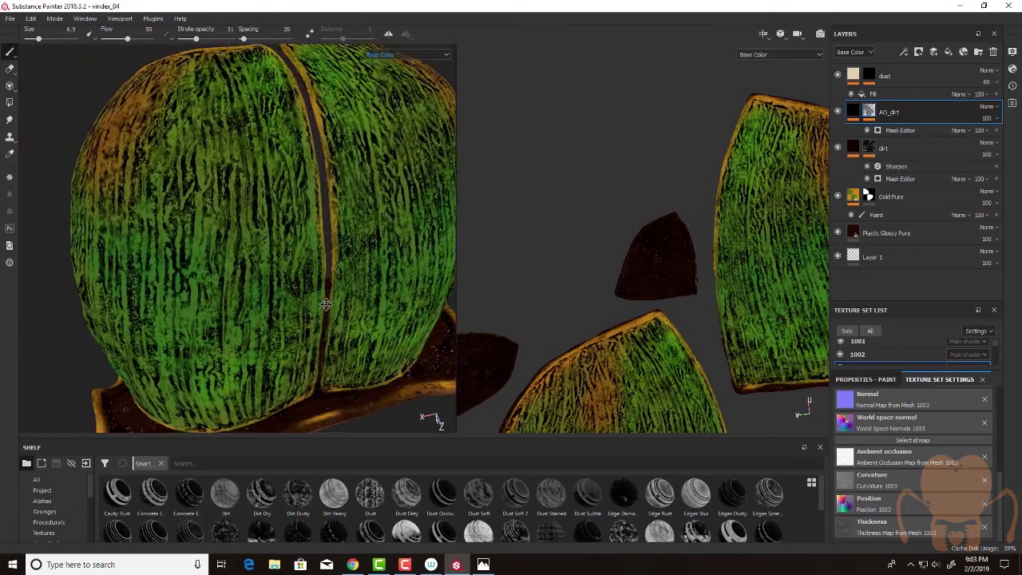
{"action": "middle_click_drag", "start_coordinate": [328, 300], "coordinate": [309, 312], "text": "alt"}
Hide the AO_dirt and dust layers, select the dirt layer and view its effect alone on the wing covers.
{"action": "left_click", "coordinate": [837, 112]}
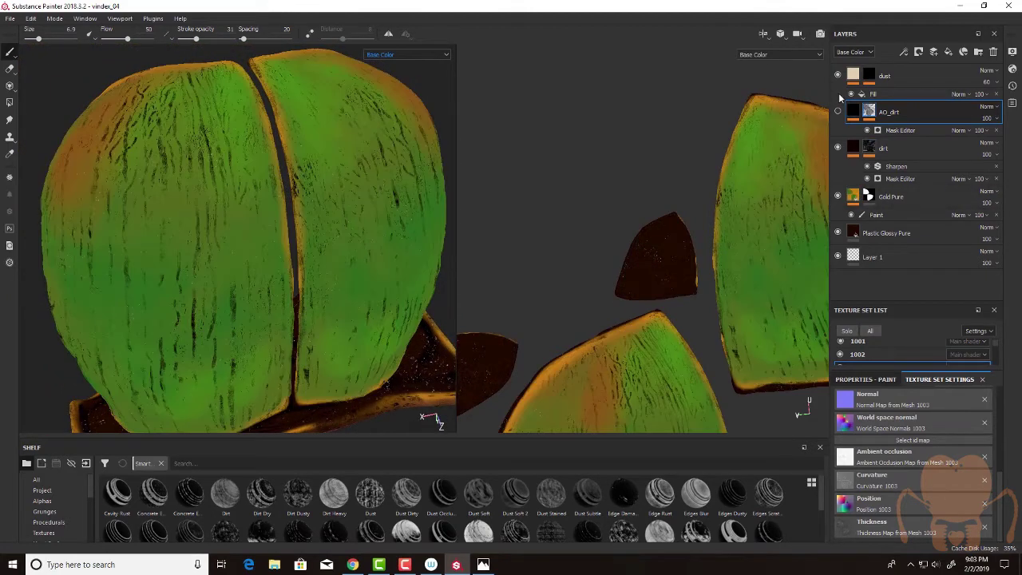
{"action": "left_click", "coordinate": [921, 147]}
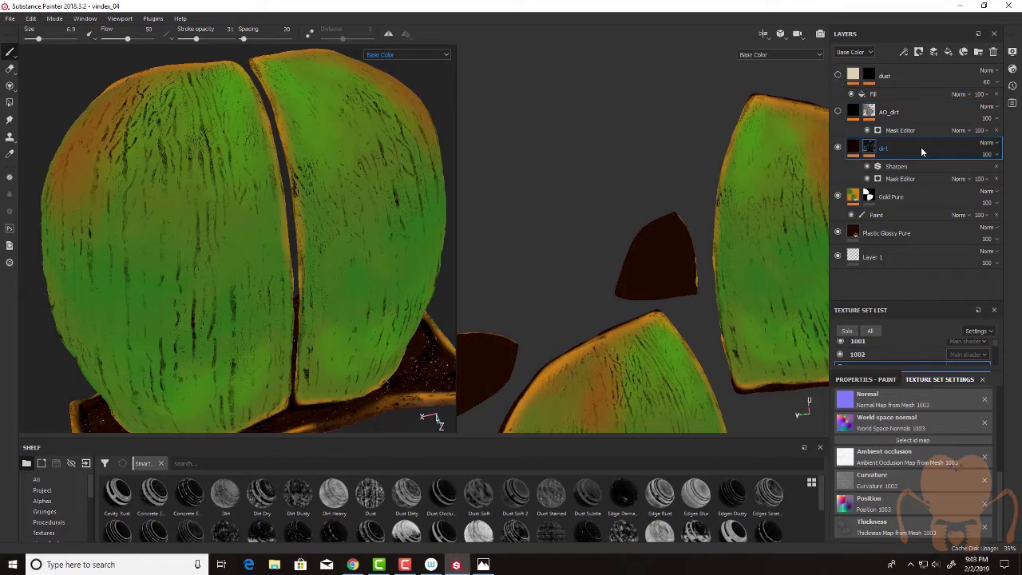
{"action": "left_click_drag", "start_coordinate": [350, 291], "coordinate": [320, 238], "text": "alt"}
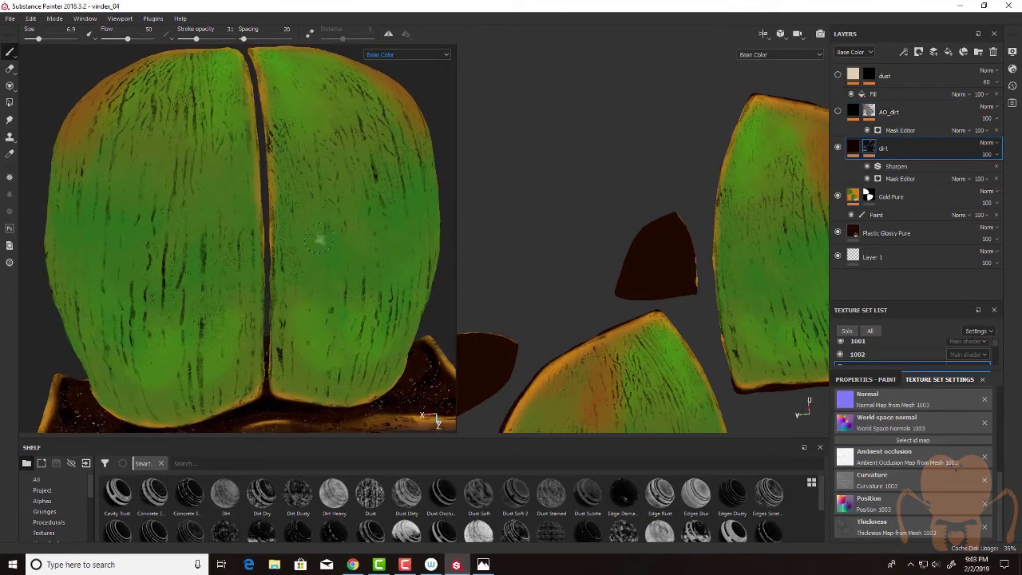
Select the dirt mask's Sharpen filter, hide the dirt layer and show AO_dirt instead.
{"action": "left_click", "coordinate": [920, 164]}
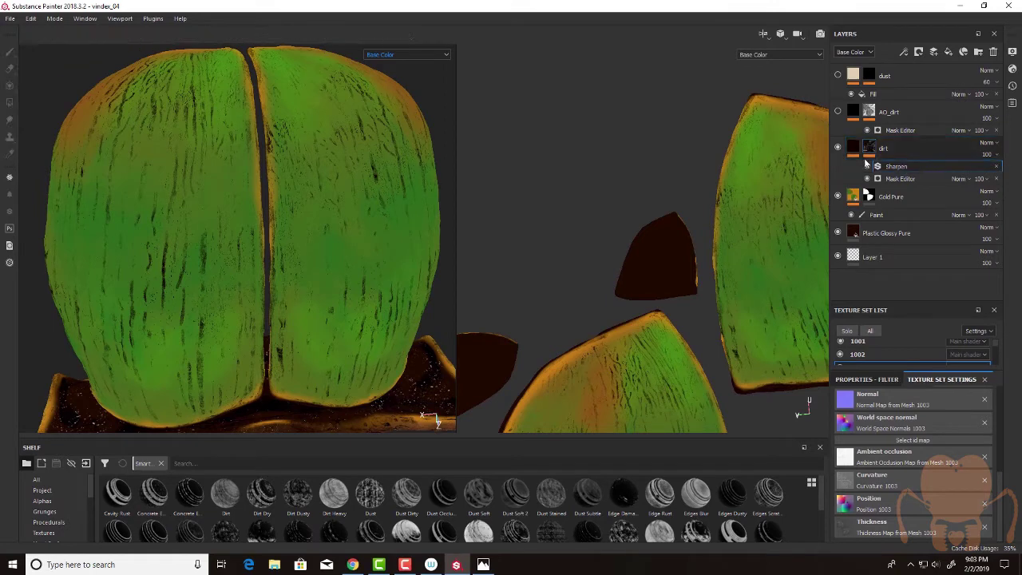
{"action": "left_click", "coordinate": [838, 149]}
{"action": "left_click", "coordinate": [837, 113]}
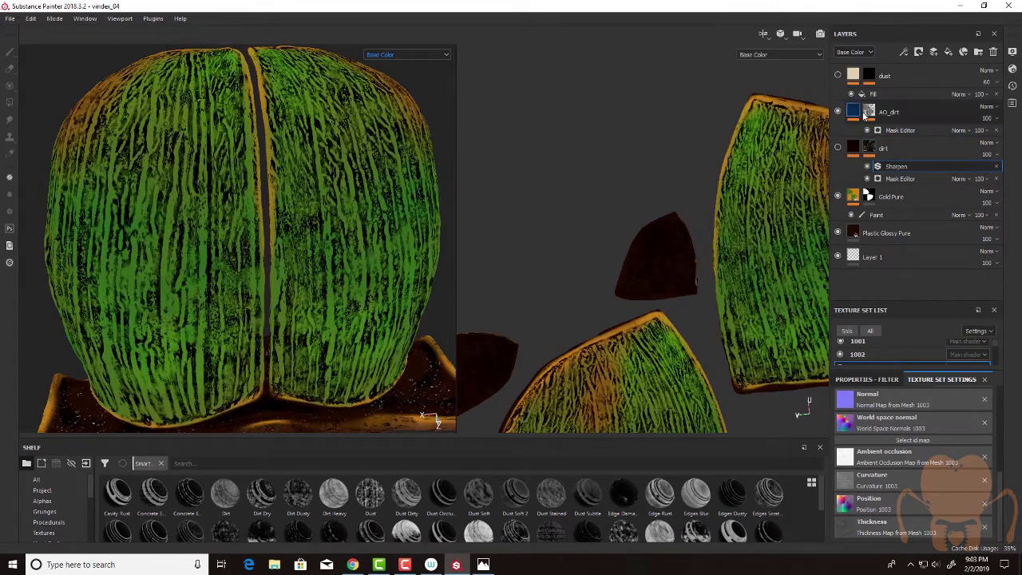
Add a Paint effect to the AO_dirt layer's mask.
{"action": "left_click", "coordinate": [906, 114]}
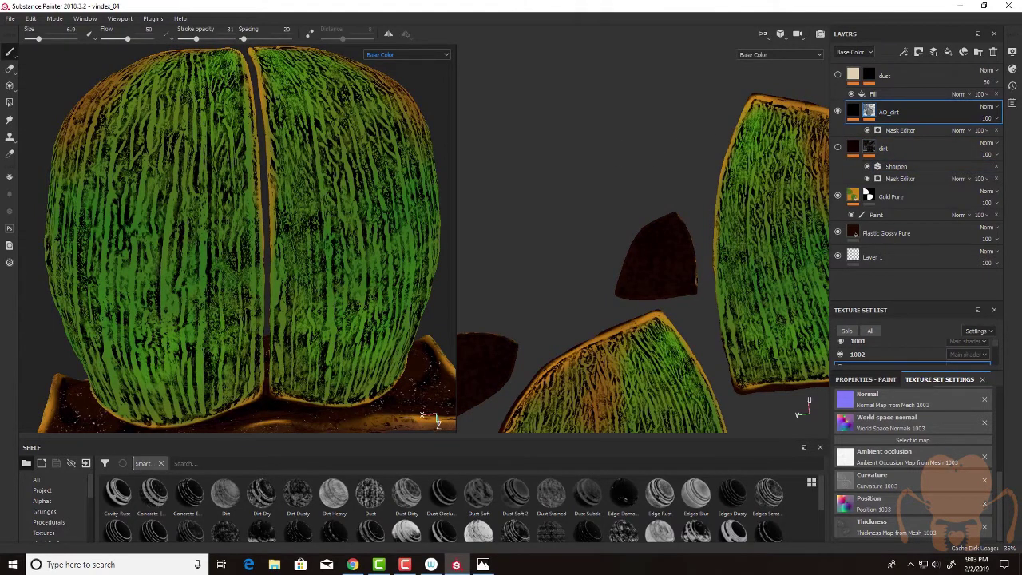
{"action": "mouse_move", "coordinate": [240, 231]}
{"action": "left_mouse_down", "text": "alt"}
{"action": "mouse_move", "coordinate": [245, 267]}
{"action": "mouse_move", "coordinate": [243, 249]}
{"action": "left_mouse_up", "text": "alt"}
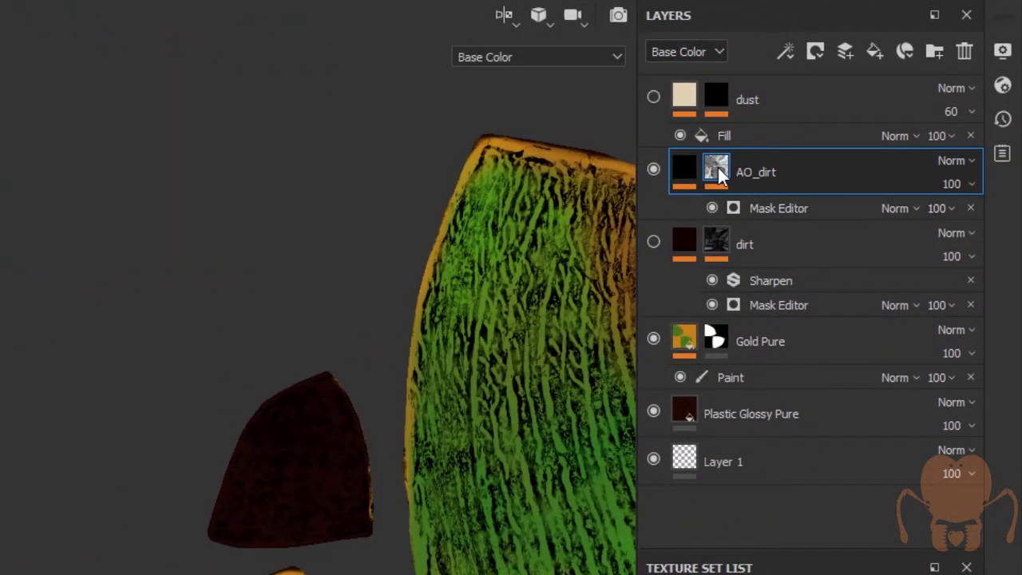
{"action": "right_click", "coordinate": [742, 175]}
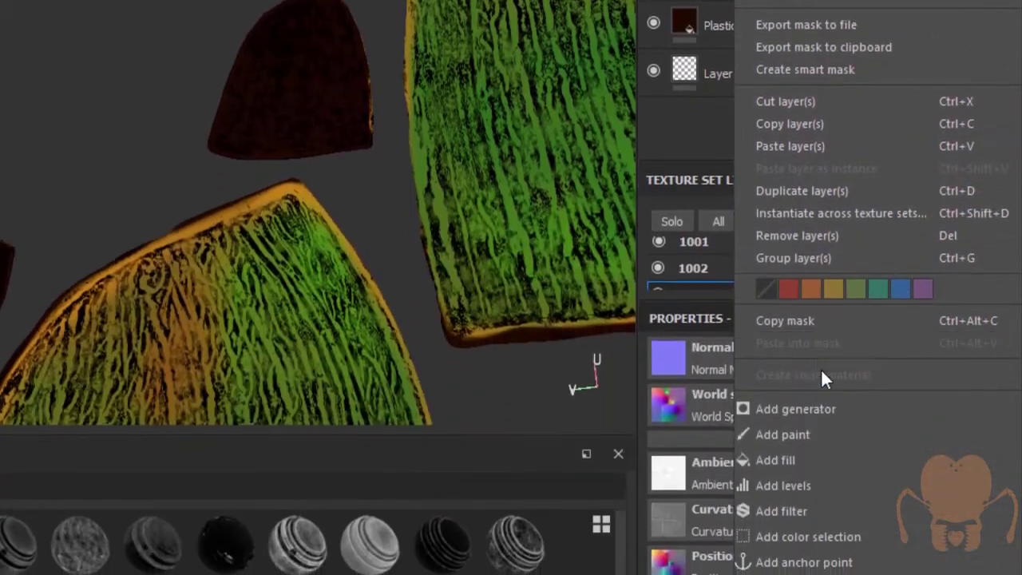
{"action": "left_click", "coordinate": [814, 434]}
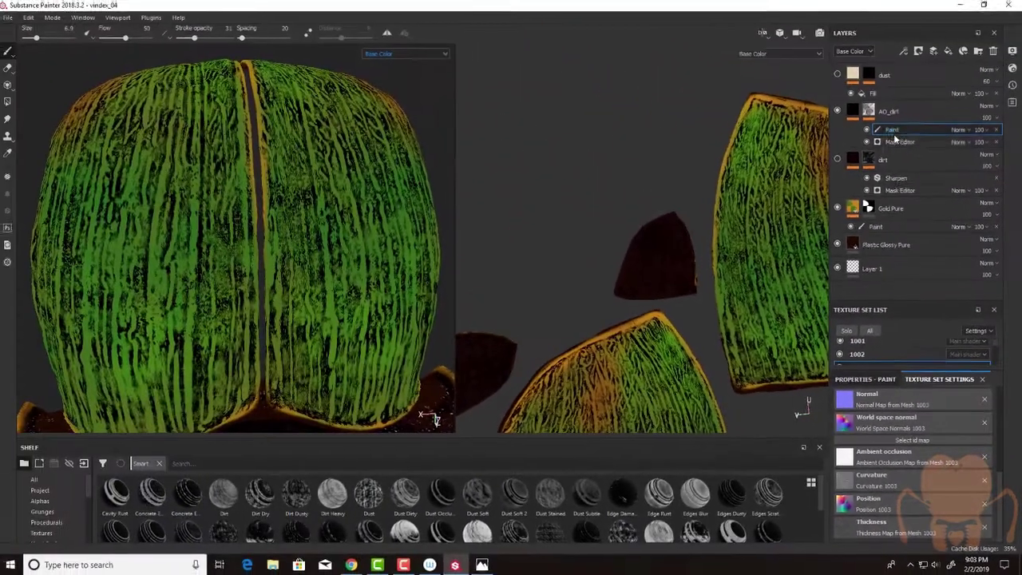
Choose the Dirt 2 brush and turn on symmetry for painting the AO_dirt mask.
{"action": "left_click_drag", "start_coordinate": [211, 276], "coordinate": [215, 278], "text": "alt"}
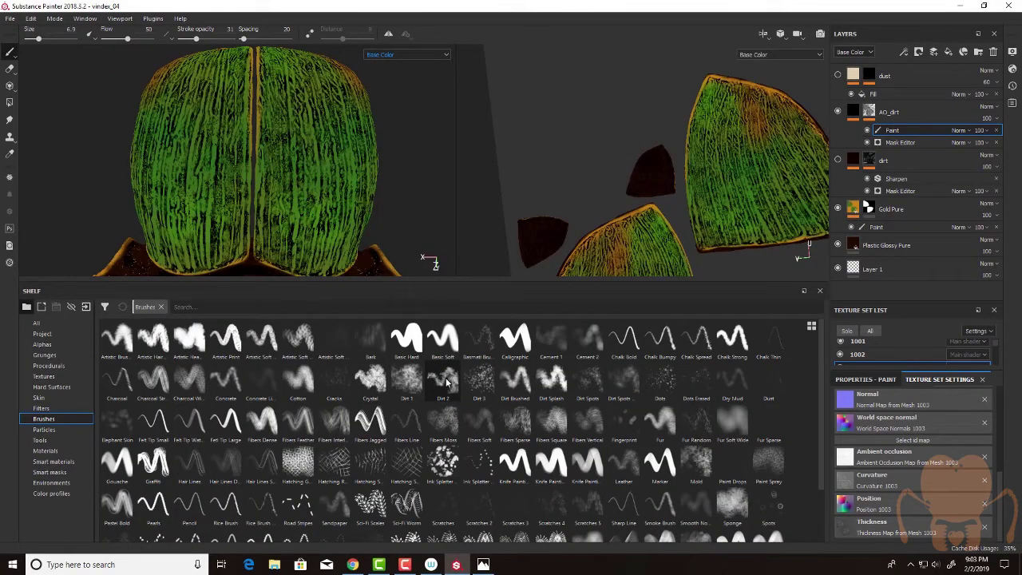
{"action": "left_click", "coordinate": [447, 382]}
{"action": "left_click_drag", "start_coordinate": [424, 283], "coordinate": [424, 431]}
{"action": "left_click", "coordinate": [388, 34]}
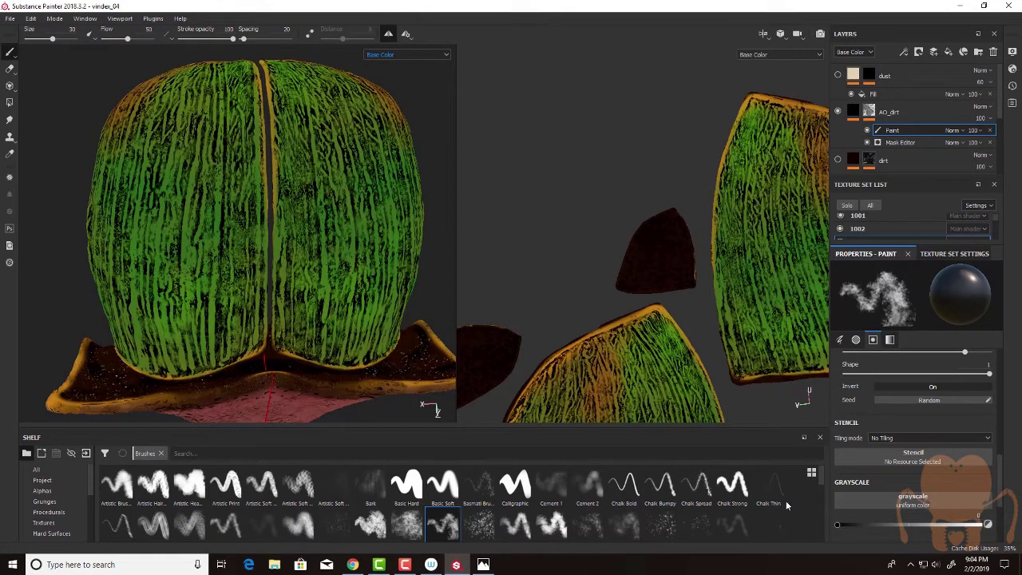
Paint black over the middle of both wing covers in the AO_dirt mask, checking the strokes in the Mask view.
{"action": "mouse_move", "coordinate": [204, 182]}
{"action": "left_mouse_down"}
{"action": "mouse_move", "coordinate": [200, 194]}
{"action": "mouse_move", "coordinate": [179, 176]}
{"action": "mouse_move", "coordinate": [187, 152]}
{"action": "mouse_move", "coordinate": [171, 163]}
{"action": "mouse_move", "coordinate": [187, 180]}
{"action": "mouse_move", "coordinate": [155, 223]}
{"action": "mouse_move", "coordinate": [196, 244]}
{"action": "mouse_move", "coordinate": [223, 172]}
{"action": "mouse_move", "coordinate": [205, 136]}
{"action": "left_mouse_up"}
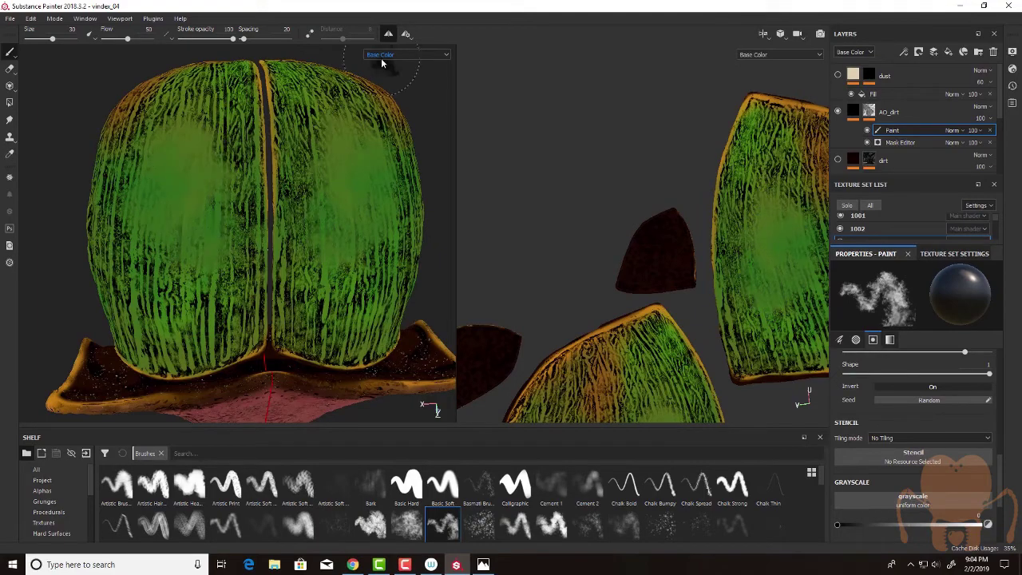
{"action": "left_click", "coordinate": [382, 62]}
{"action": "left_click", "coordinate": [392, 126]}
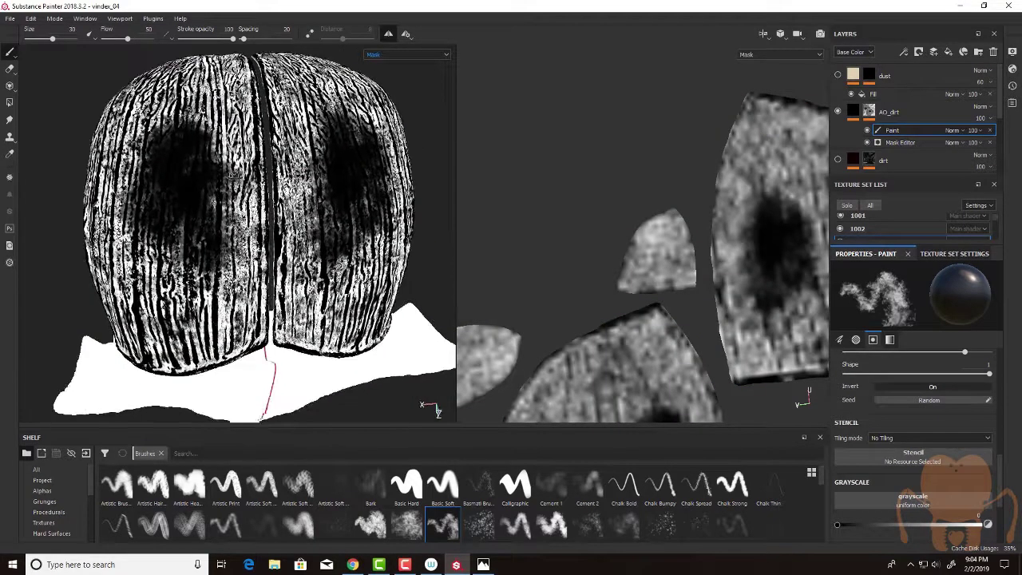
{"action": "left_click_drag", "start_coordinate": [233, 175], "coordinate": [351, 160], "text": "alt"}
{"action": "mouse_move", "coordinate": [175, 160]}
{"action": "left_mouse_down"}
{"action": "mouse_move", "coordinate": [144, 170]}
{"action": "mouse_move", "coordinate": [113, 142]}
{"action": "mouse_move", "coordinate": [120, 231]}
{"action": "mouse_move", "coordinate": [151, 263]}
{"action": "mouse_move", "coordinate": [152, 288]}
{"action": "mouse_move", "coordinate": [128, 197]}
{"action": "mouse_move", "coordinate": [85, 208]}
{"action": "mouse_move", "coordinate": [112, 304]}
{"action": "mouse_move", "coordinate": [143, 327]}
{"action": "left_mouse_up"}
Return the viewport to Base Color and paint out more AO dirt across the upper and lower middle of the wing covers.
{"action": "left_click", "coordinate": [386, 54]}
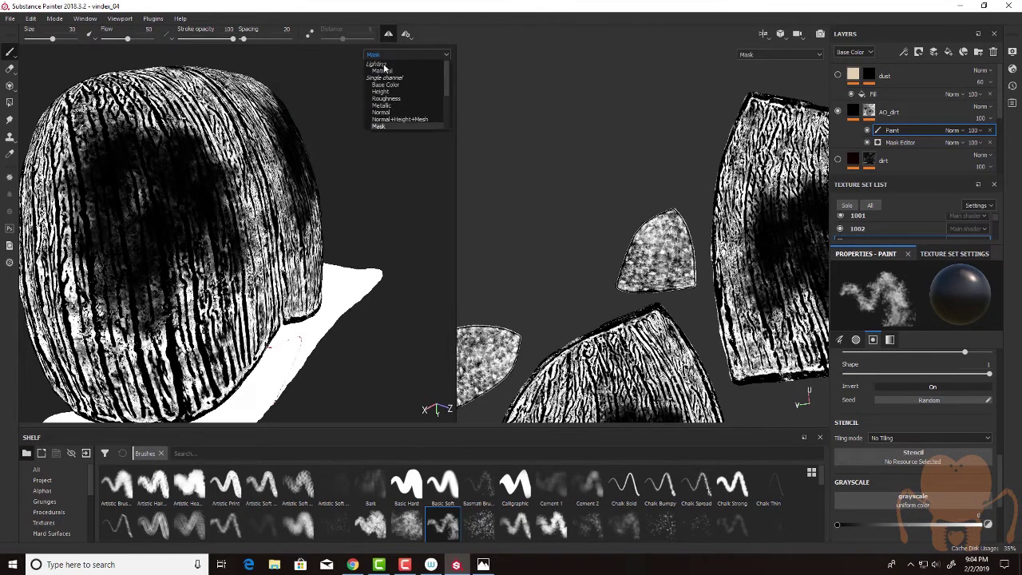
{"action": "left_click", "coordinate": [385, 85]}
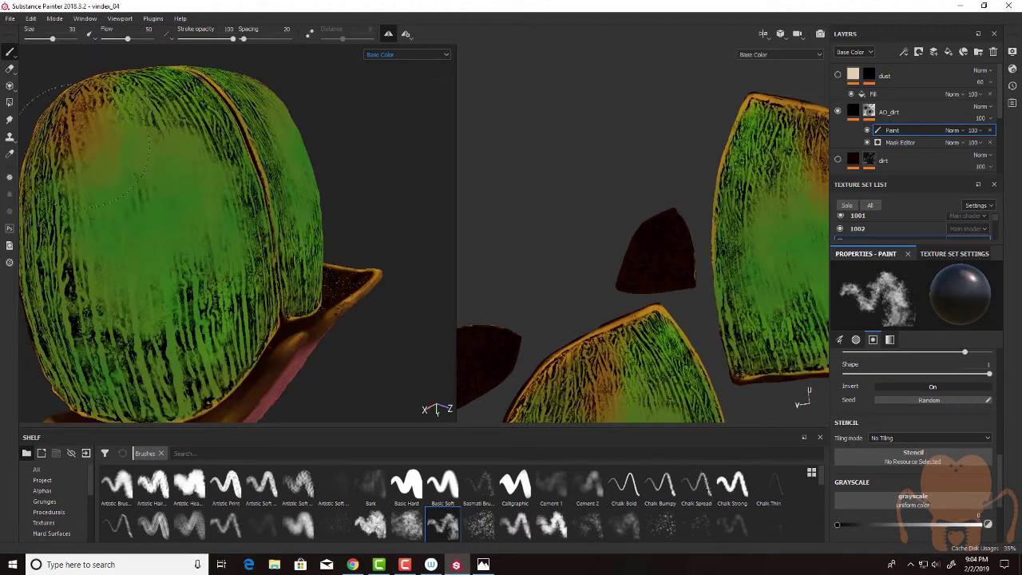
{"action": "mouse_move", "coordinate": [95, 156]}
{"action": "left_mouse_down"}
{"action": "mouse_move", "coordinate": [68, 159]}
{"action": "mouse_move", "coordinate": [66, 240]}
{"action": "mouse_move", "coordinate": [116, 332]}
{"action": "mouse_move", "coordinate": [218, 281]}
{"action": "mouse_move", "coordinate": [209, 289]}
{"action": "mouse_move", "coordinate": [185, 148]}
{"action": "mouse_move", "coordinate": [132, 134]}
{"action": "mouse_move", "coordinate": [58, 182]}
{"action": "mouse_move", "coordinate": [43, 259]}
{"action": "mouse_move", "coordinate": [119, 327]}
{"action": "left_mouse_up"}
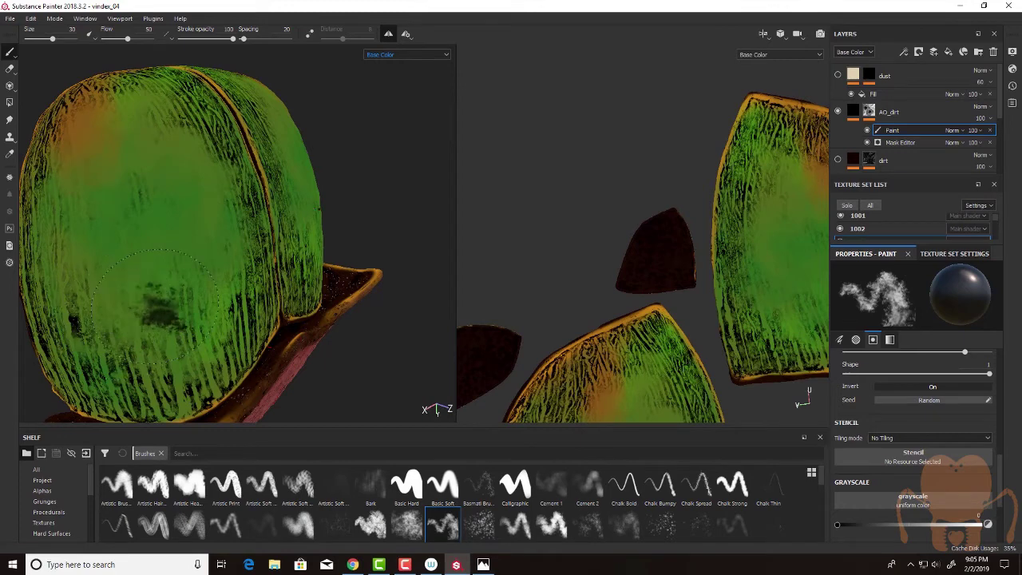
{"action": "mouse_move", "coordinate": [221, 296]}
{"action": "left_mouse_down", "text": "alt"}
{"action": "mouse_move", "coordinate": [221, 169]}
{"action": "mouse_move", "coordinate": [248, 209]}
{"action": "mouse_move", "coordinate": [88, 240]}
{"action": "mouse_move", "coordinate": [164, 257]}
{"action": "mouse_move", "coordinate": [195, 279]}
{"action": "mouse_move", "coordinate": [160, 311]}
{"action": "mouse_move", "coordinate": [104, 291]}
{"action": "left_mouse_up", "text": "alt"}
Inspect the wing covers in the Material view and hide texture sets 1001 and 1002.
{"action": "left_click", "coordinate": [403, 55]}
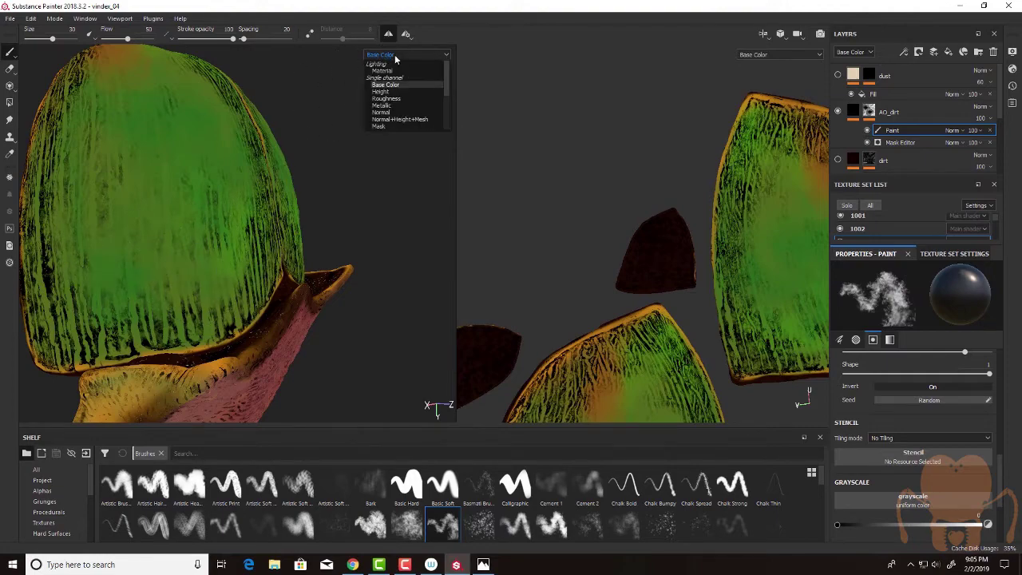
{"action": "left_click", "coordinate": [383, 71]}
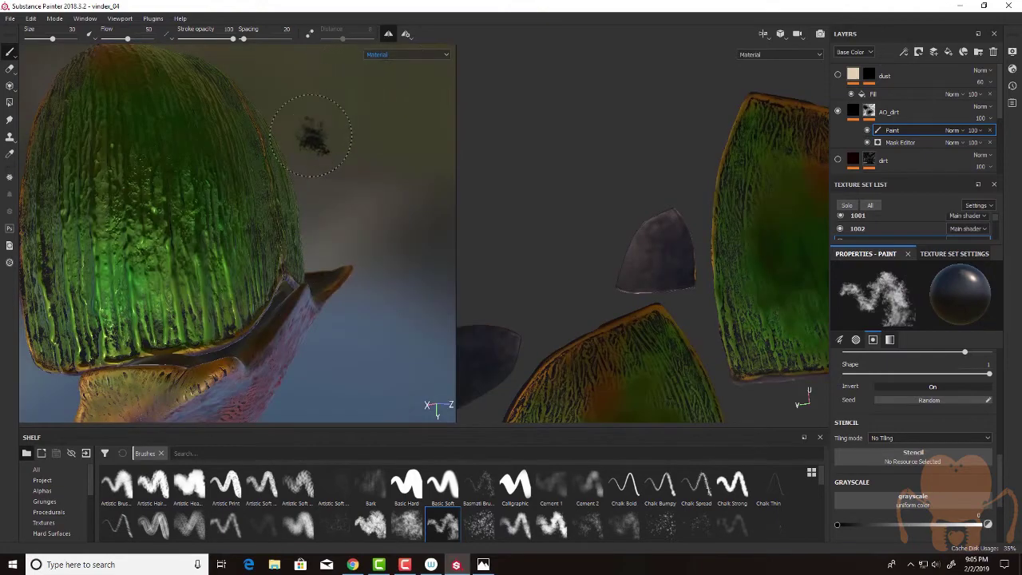
{"action": "mouse_move", "coordinate": [311, 136]}
{"action": "left_mouse_down", "text": "alt"}
{"action": "mouse_move", "coordinate": [159, 108]}
{"action": "mouse_move", "coordinate": [219, 96]}
{"action": "mouse_move", "coordinate": [201, 256]}
{"action": "mouse_move", "coordinate": [159, 275]}
{"action": "mouse_move", "coordinate": [257, 260]}
{"action": "mouse_move", "coordinate": [167, 278]}
{"action": "mouse_move", "coordinate": [200, 260]}
{"action": "mouse_move", "coordinate": [175, 271]}
{"action": "left_mouse_up", "text": "alt"}
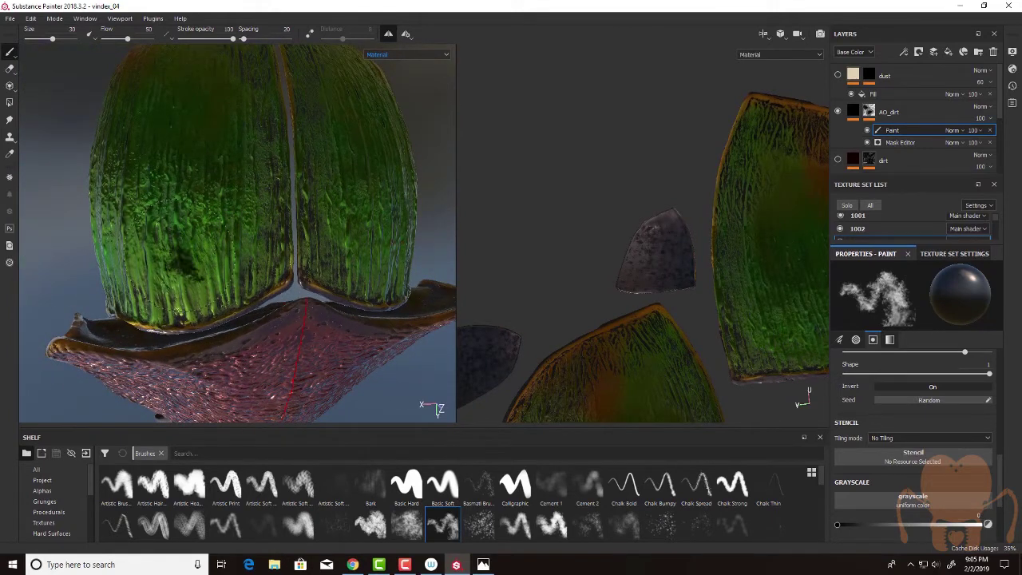
{"action": "mouse_move", "coordinate": [96, 271]}
{"action": "left_mouse_down", "text": "alt"}
{"action": "mouse_move", "coordinate": [159, 275]}
{"action": "mouse_move", "coordinate": [117, 299]}
{"action": "mouse_move", "coordinate": [356, 228]}
{"action": "mouse_move", "coordinate": [337, 253]}
{"action": "mouse_move", "coordinate": [343, 264]}
{"action": "left_mouse_up", "text": "alt"}
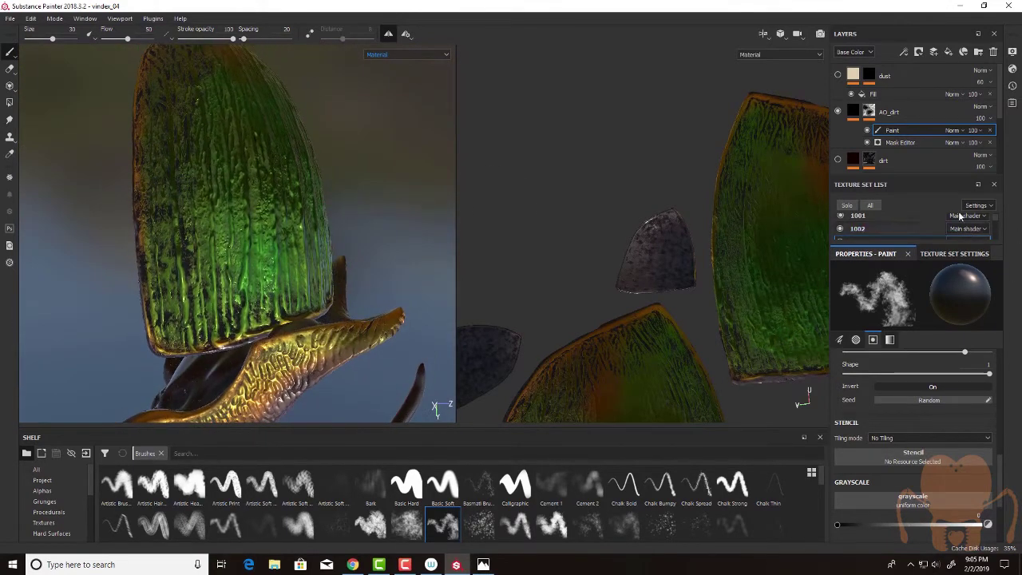
{"action": "left_click", "coordinate": [840, 216]}
{"action": "left_click", "coordinate": [840, 229]}
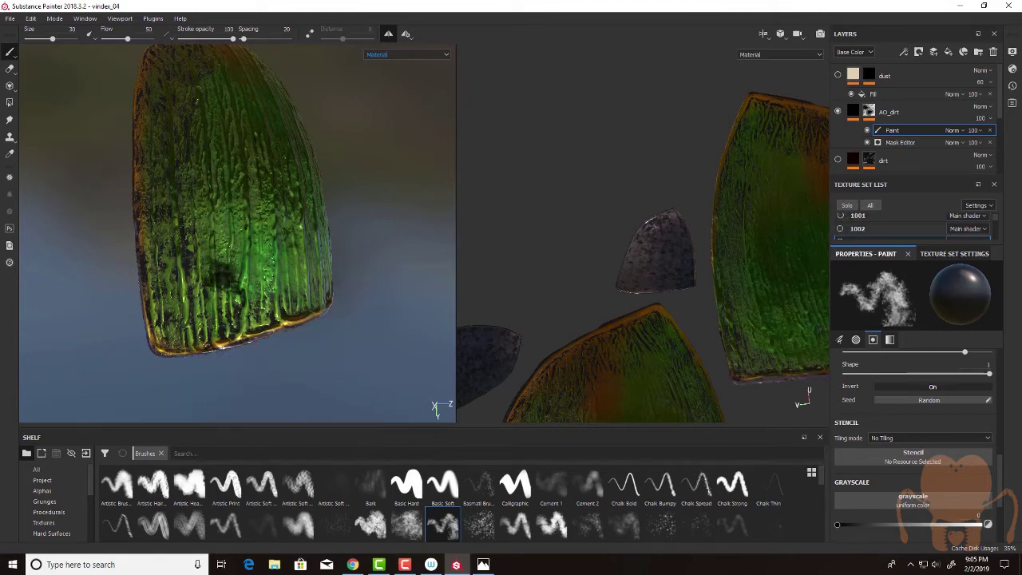
Paint out AO dirt on the lower outer side of the isolated wing cover.
{"action": "left_click_drag", "start_coordinate": [223, 279], "coordinate": [229, 266], "text": "alt"}
{"action": "middle_click_drag", "start_coordinate": [229, 267], "coordinate": [235, 323], "text": "alt"}
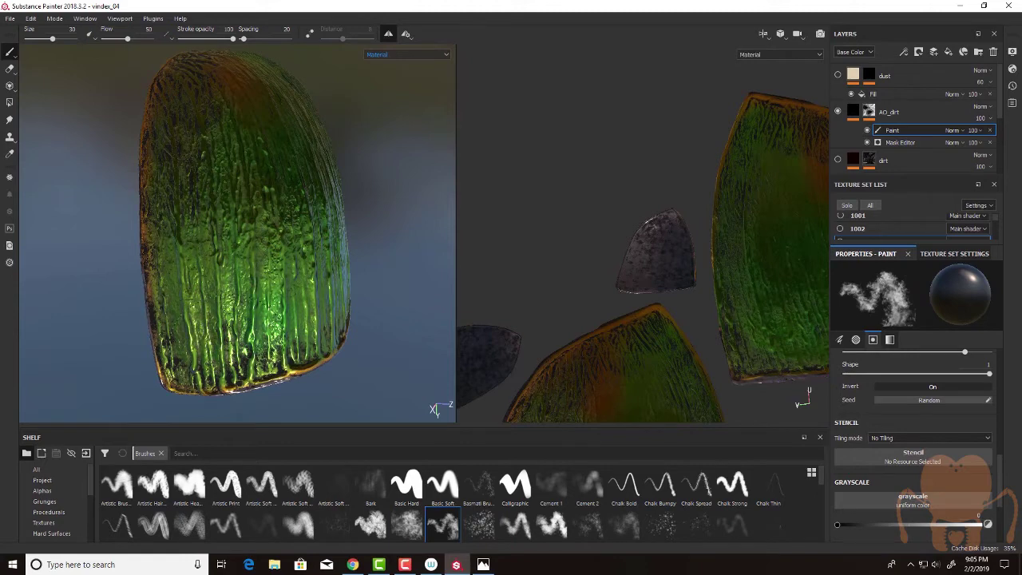
{"action": "mouse_move", "coordinate": [219, 315]}
{"action": "left_mouse_down"}
{"action": "mouse_move", "coordinate": [262, 340]}
{"action": "mouse_move", "coordinate": [177, 309]}
{"action": "left_mouse_up"}
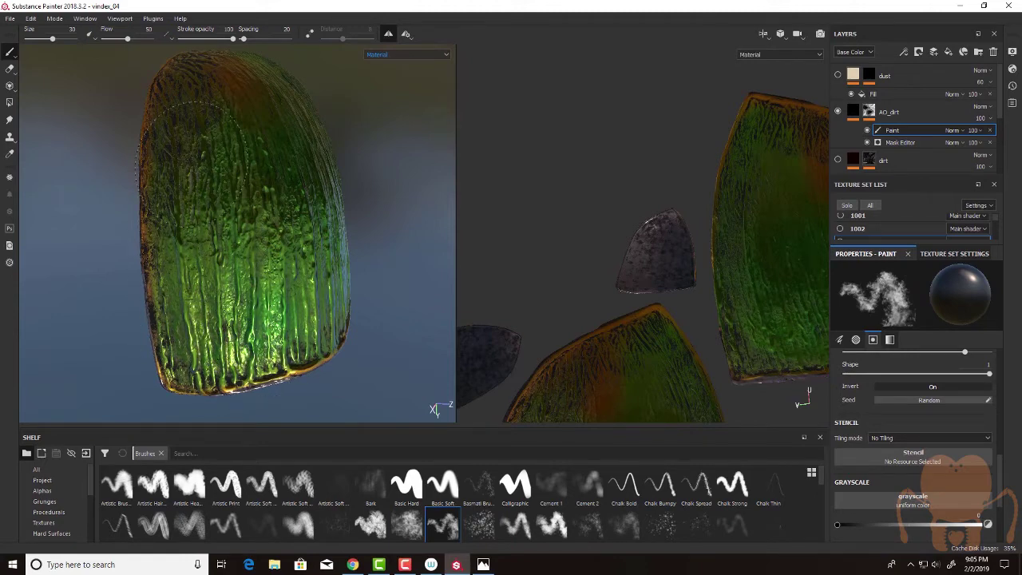
{"action": "left_click_drag", "start_coordinate": [242, 227], "coordinate": [259, 240], "text": "alt"}
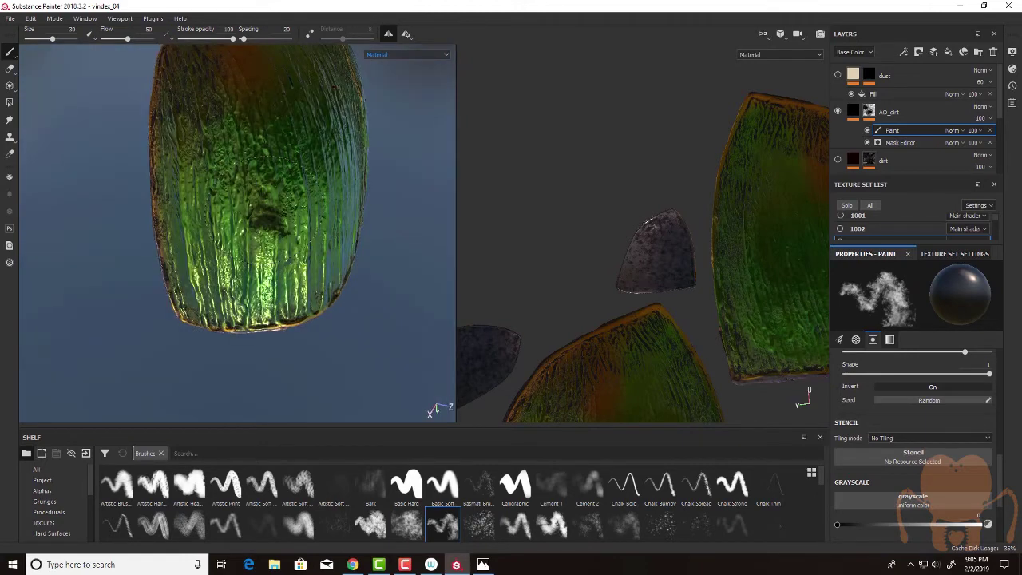
Switch the viewport to Base Color and paint out the AO dirt around the orange patch near the wing cover's front.
{"action": "left_click", "coordinate": [372, 55]}
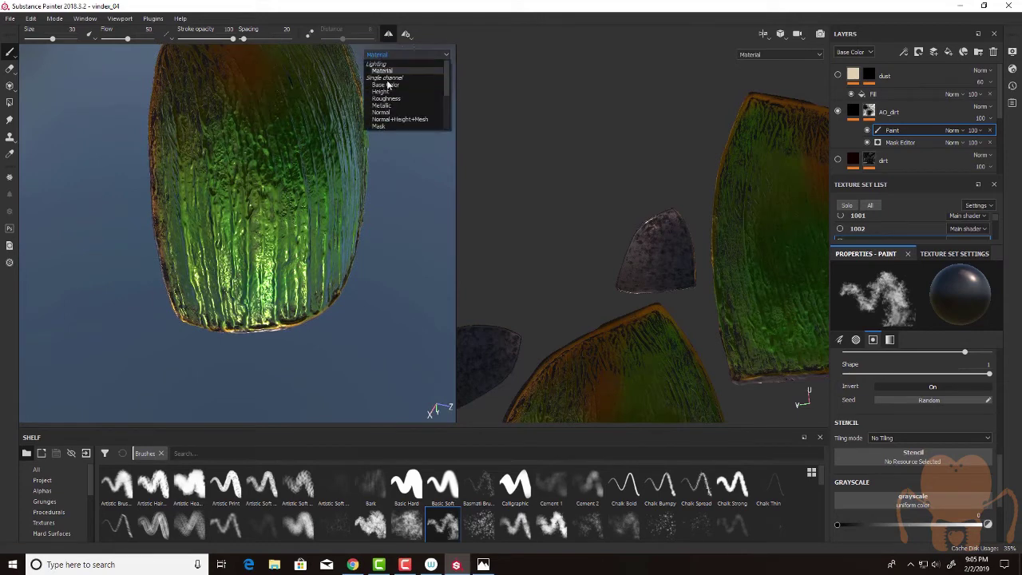
{"action": "left_click", "coordinate": [390, 87]}
{"action": "mouse_move", "coordinate": [315, 281]}
{"action": "left_mouse_down", "text": "alt"}
{"action": "mouse_move", "coordinate": [292, 280]}
{"action": "mouse_move", "coordinate": [285, 298]}
{"action": "left_mouse_up", "text": "alt"}
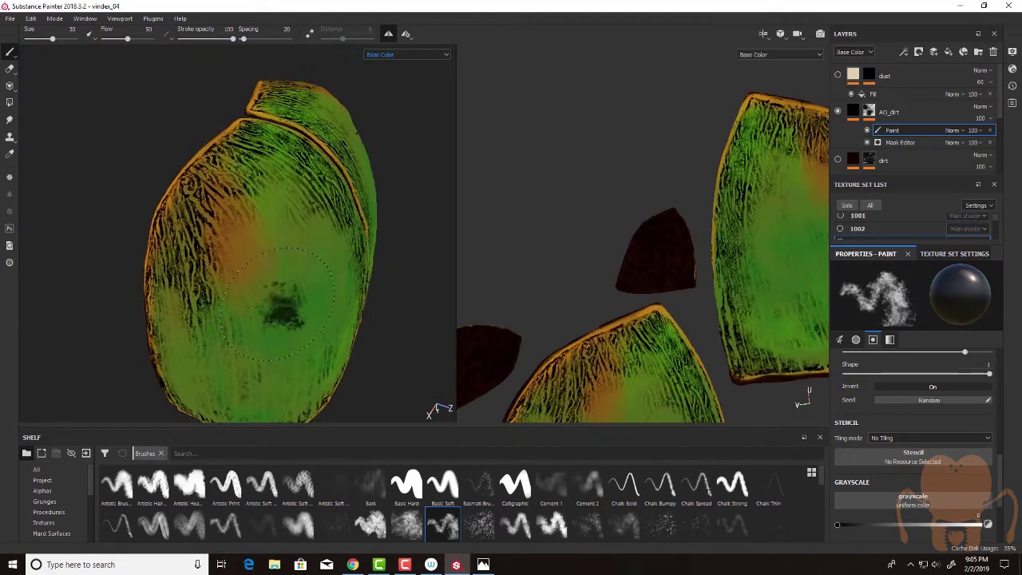
{"action": "mouse_move", "coordinate": [239, 257]}
{"action": "left_mouse_down"}
{"action": "mouse_move", "coordinate": [209, 247]}
{"action": "mouse_move", "coordinate": [191, 196]}
{"action": "mouse_move", "coordinate": [199, 317]}
{"action": "mouse_move", "coordinate": [232, 176]}
{"action": "mouse_move", "coordinate": [264, 156]}
{"action": "mouse_move", "coordinate": [311, 188]}
{"action": "mouse_move", "coordinate": [211, 231]}
{"action": "left_mouse_up"}
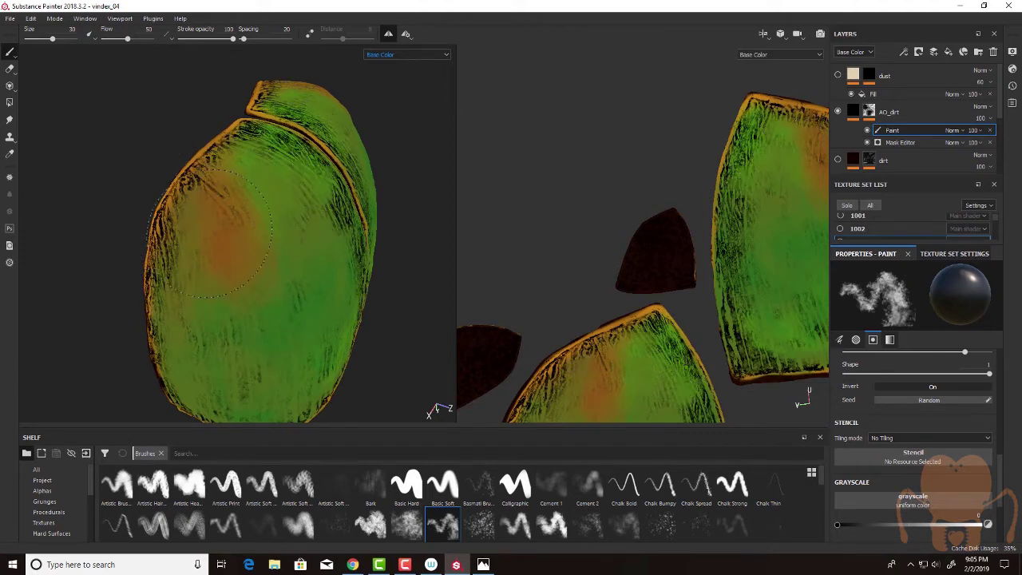
Set the brush size to 7.49 and stroke opacity to 36, and fade the AO dirt along the wing cover's outer edge.
{"action": "left_click_drag", "start_coordinate": [231, 38], "coordinate": [185, 51]}
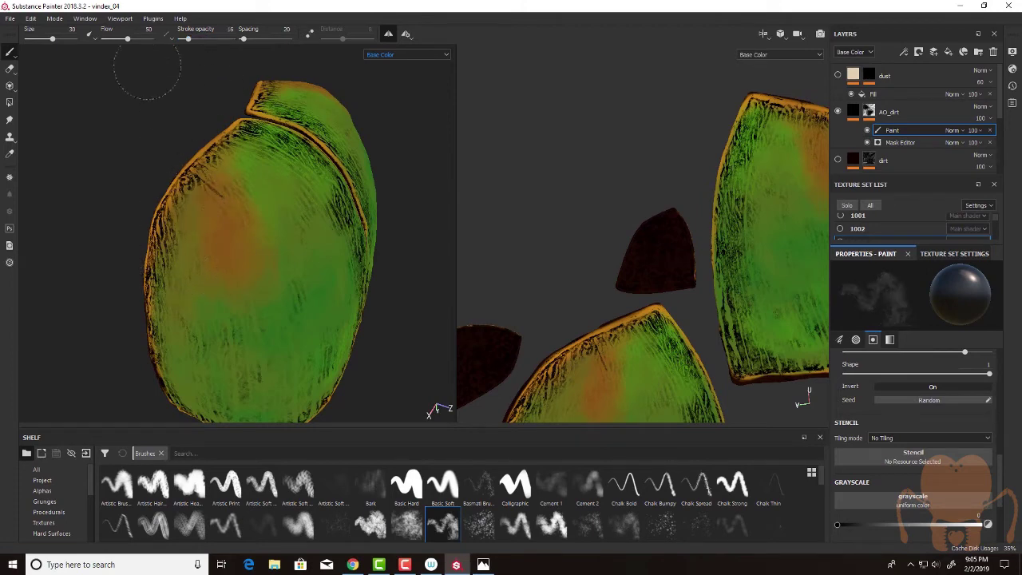
{"action": "left_click_drag", "start_coordinate": [52, 39], "coordinate": [43, 45]}
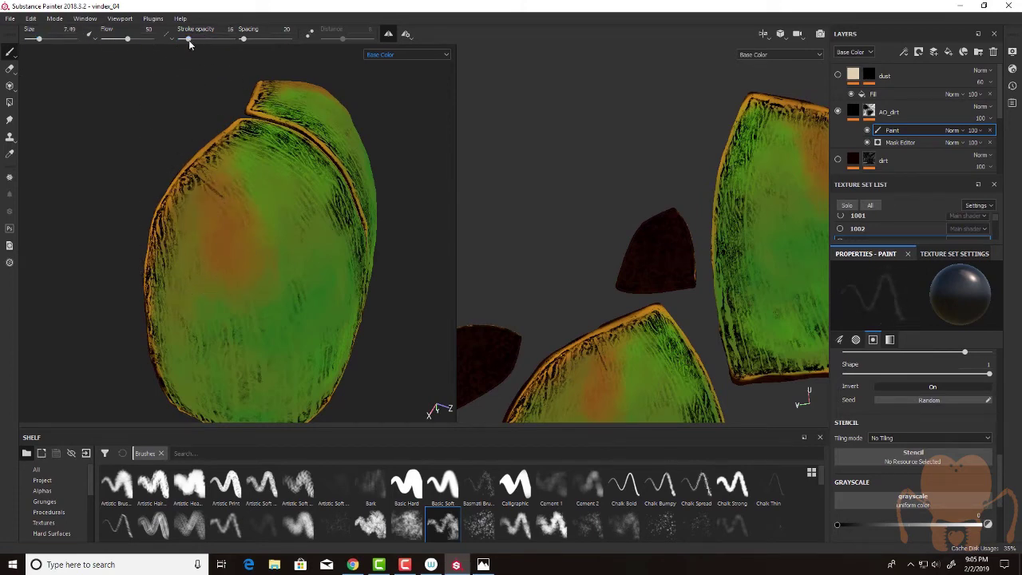
{"action": "mouse_move", "coordinate": [178, 225]}
{"action": "left_mouse_down", "text": "alt"}
{"action": "mouse_move", "coordinate": [216, 221]}
{"action": "mouse_move", "coordinate": [186, 227]}
{"action": "left_mouse_up", "text": "alt"}
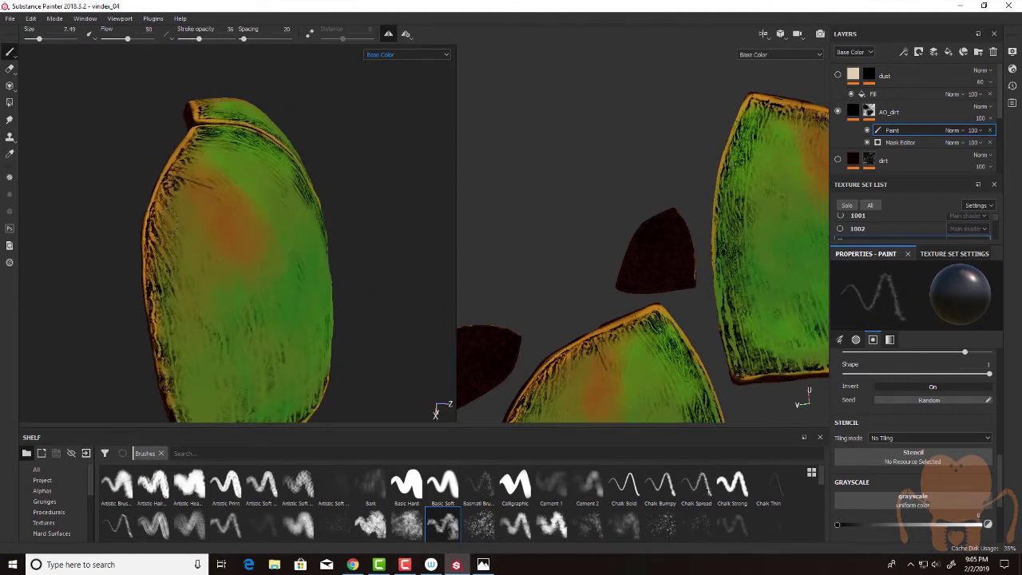
{"action": "right_click_drag", "start_coordinate": [177, 247], "coordinate": [311, 254], "text": "alt"}
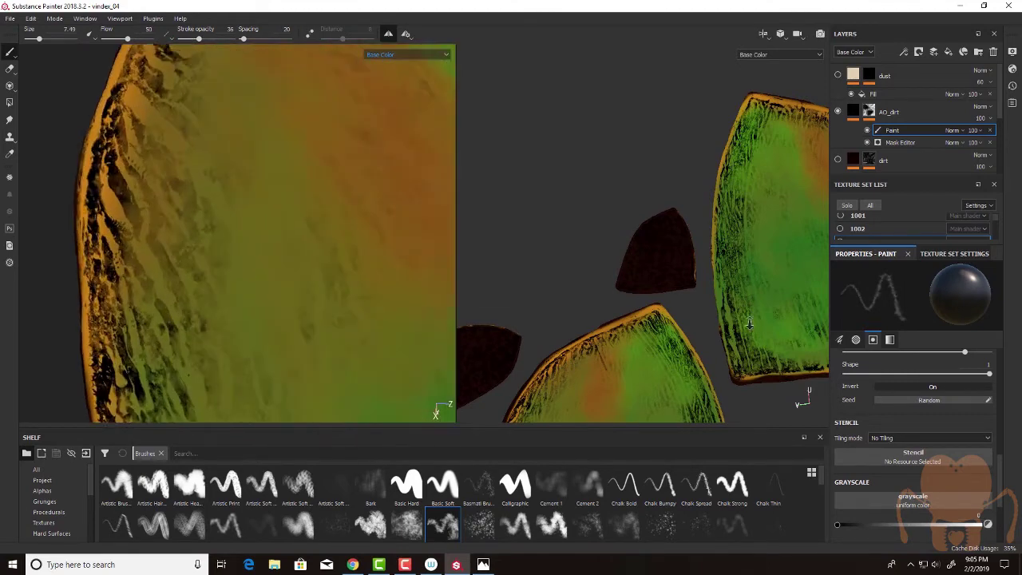
{"action": "left_click", "coordinate": [288, 263]}
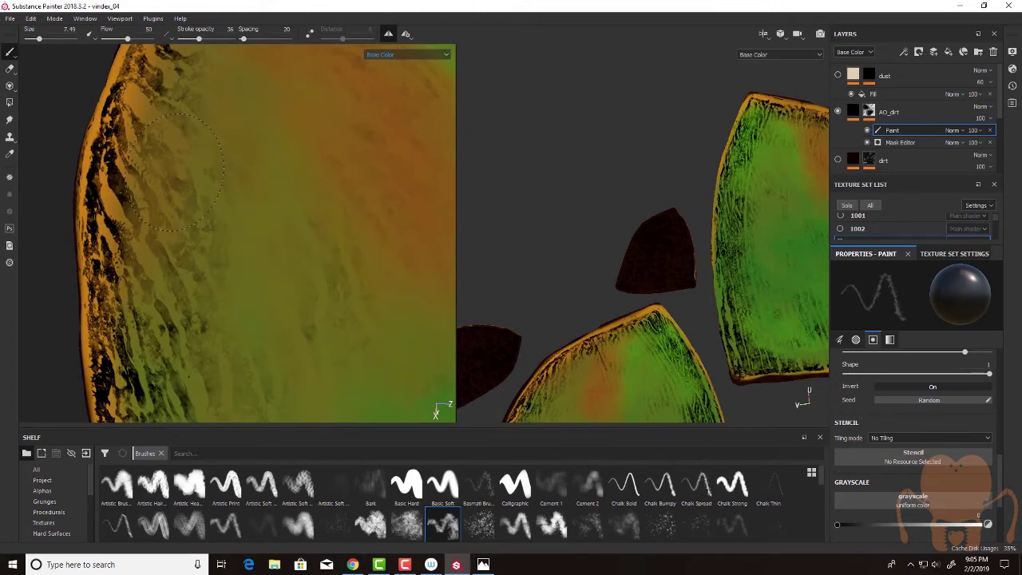
{"action": "right_click_drag", "start_coordinate": [296, 312], "coordinate": [72, 267], "text": "alt"}
{"action": "middle_click_drag", "start_coordinate": [218, 265], "coordinate": [199, 176], "text": "alt"}
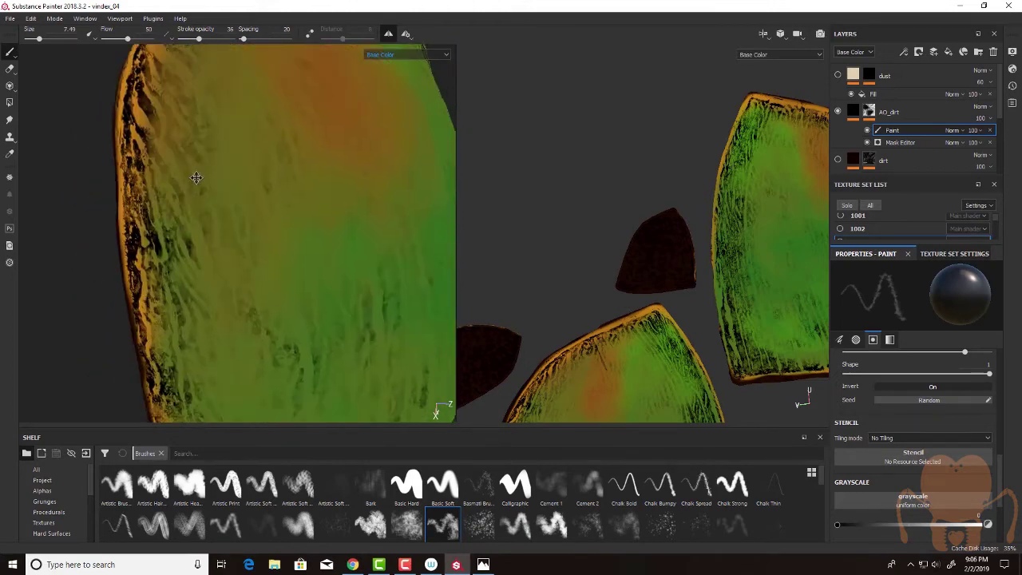
{"action": "right_click_drag", "start_coordinate": [286, 361], "coordinate": [152, 348], "text": "alt"}
{"action": "left_click_drag", "start_coordinate": [128, 264], "coordinate": [165, 226], "text": "alt"}
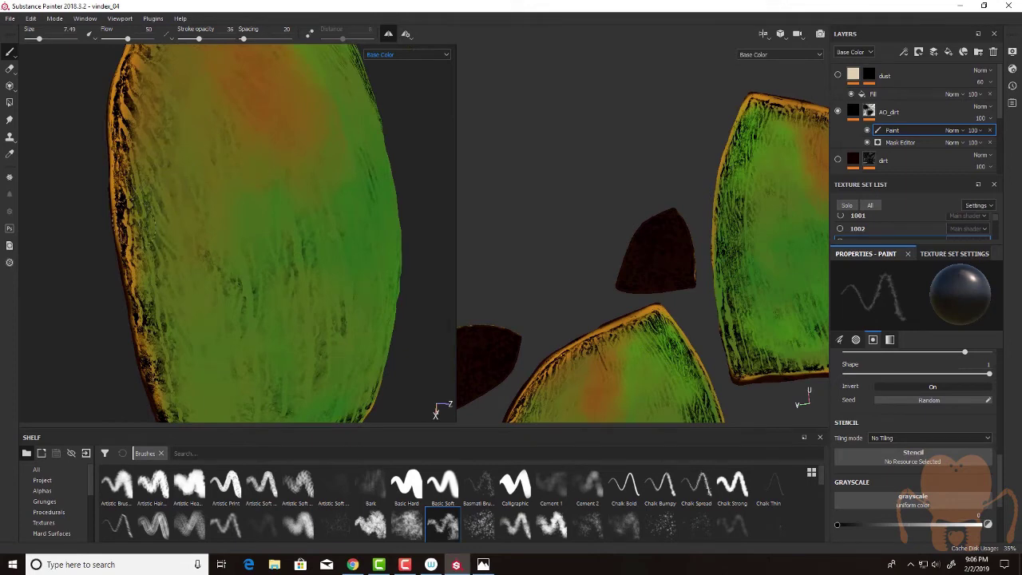
{"action": "right_click", "coordinate": [138, 243]}
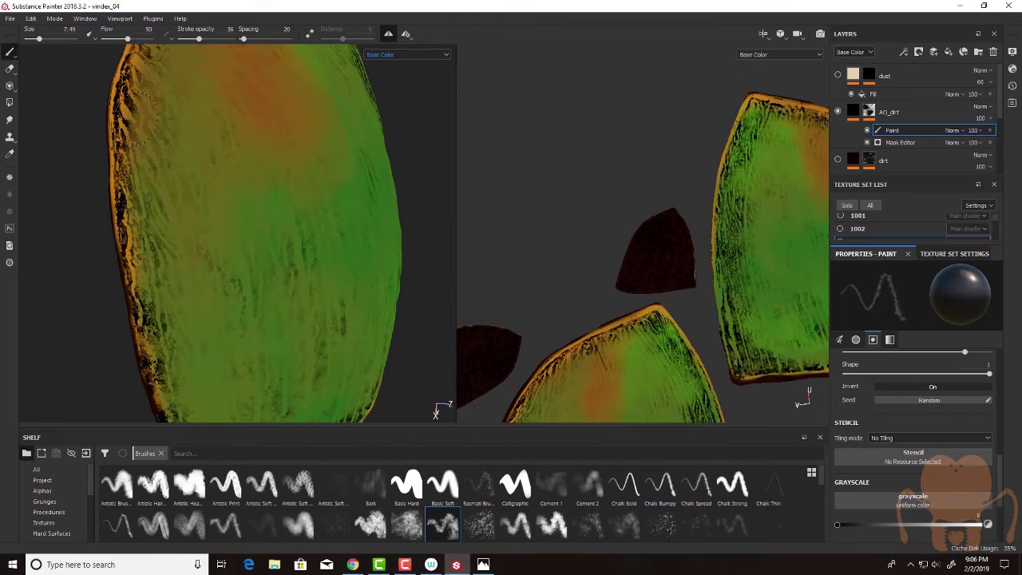
{"action": "left_click_drag", "start_coordinate": [144, 99], "coordinate": [162, 263]}
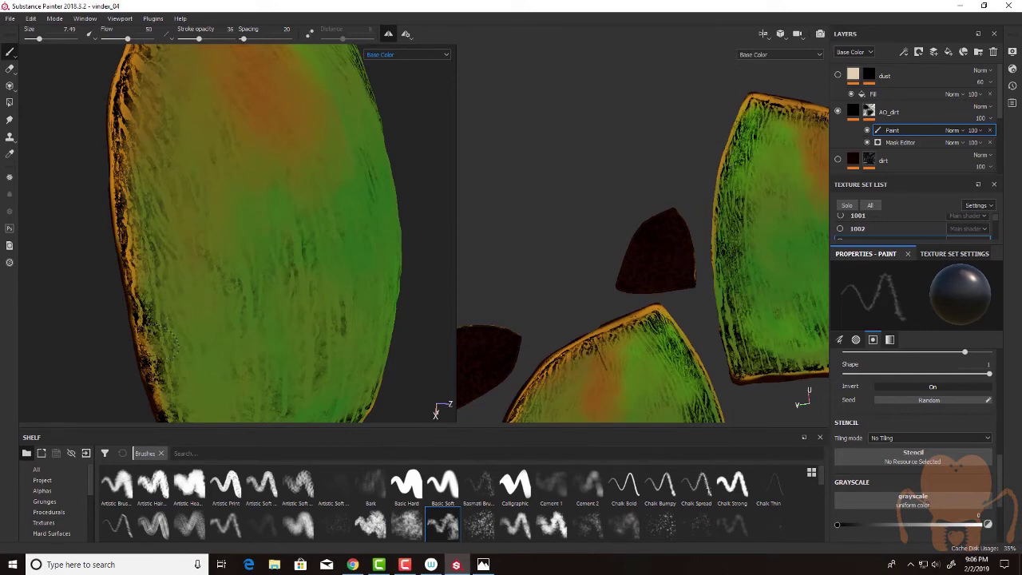
Fade the AO dirt on the wing cover's inner side beside the central seam and check both covers.
{"action": "right_click_drag", "start_coordinate": [248, 352], "coordinate": [120, 324], "text": "alt"}
{"action": "mouse_move", "coordinate": [120, 324]}
{"action": "left_mouse_down", "text": "alt"}
{"action": "mouse_move", "coordinate": [312, 174]}
{"action": "mouse_move", "coordinate": [262, 276]}
{"action": "mouse_move", "coordinate": [250, 344]}
{"action": "left_mouse_up", "text": "alt"}
{"action": "right_click_drag", "start_coordinate": [250, 344], "coordinate": [435, 372], "text": "alt"}
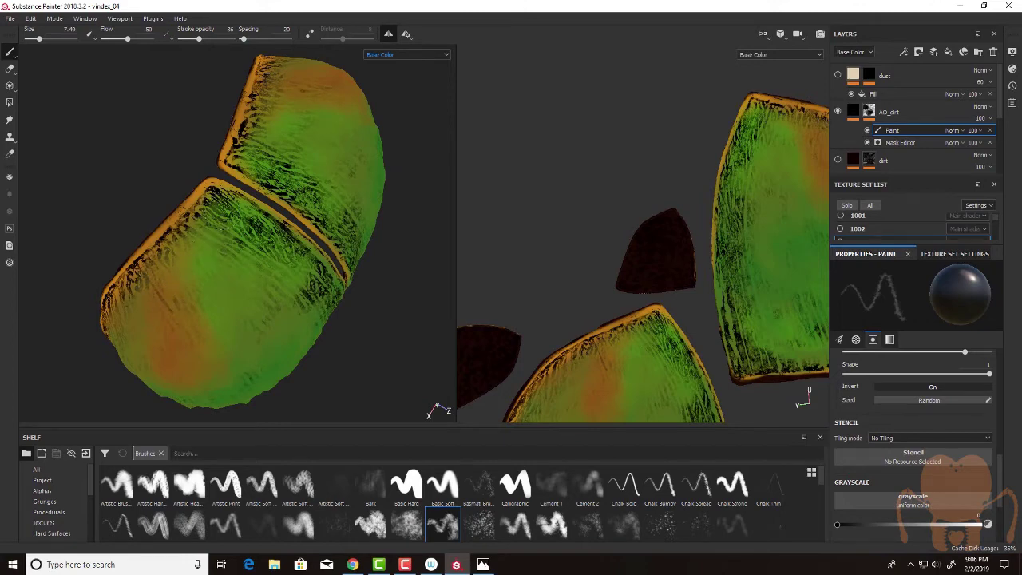
{"action": "left_click_drag", "start_coordinate": [239, 228], "coordinate": [184, 206], "text": "alt"}
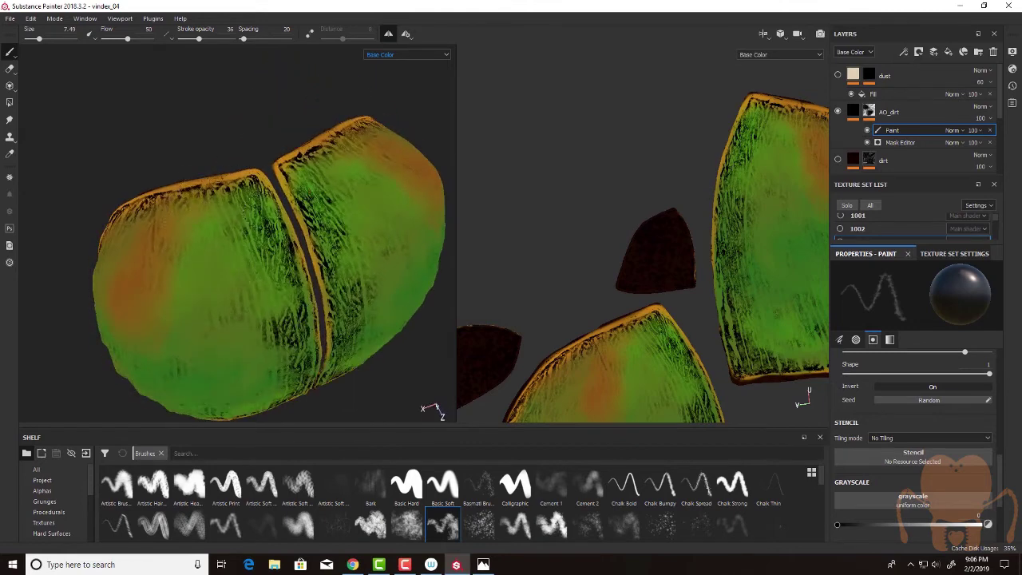
{"action": "mouse_move", "coordinate": [261, 212]}
{"action": "left_mouse_down"}
{"action": "mouse_move", "coordinate": [270, 264]}
{"action": "mouse_move", "coordinate": [275, 232]}
{"action": "left_mouse_up"}
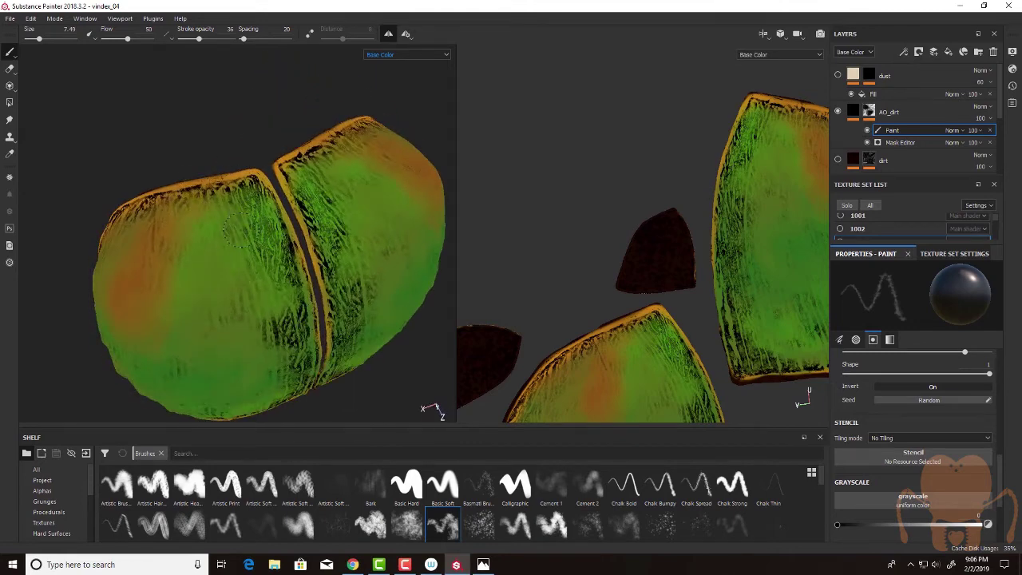
{"action": "left_click_drag", "start_coordinate": [265, 284], "coordinate": [250, 217], "text": "alt"}
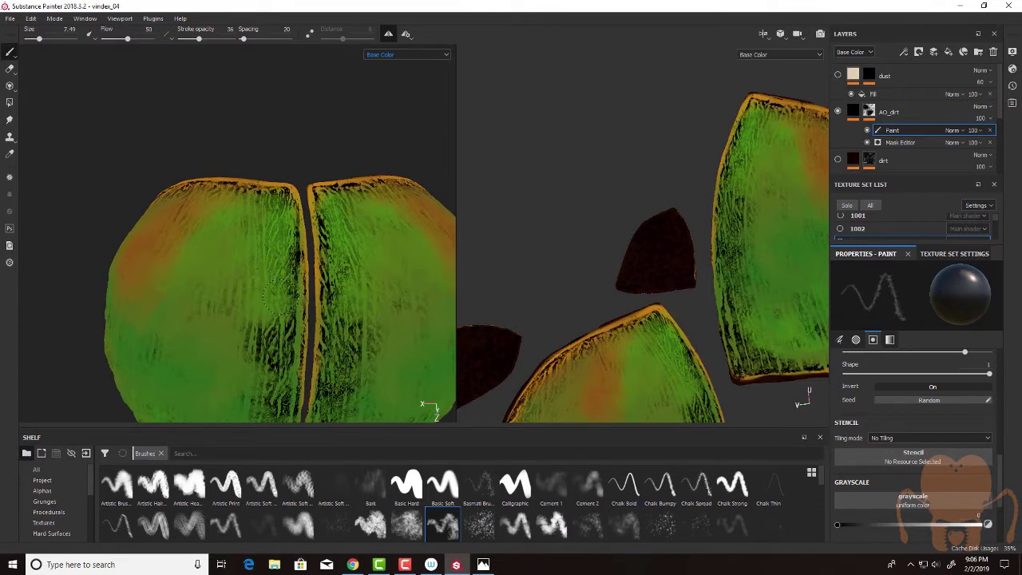
{"action": "right_click_drag", "start_coordinate": [336, 268], "coordinate": [317, 327], "text": "alt"}
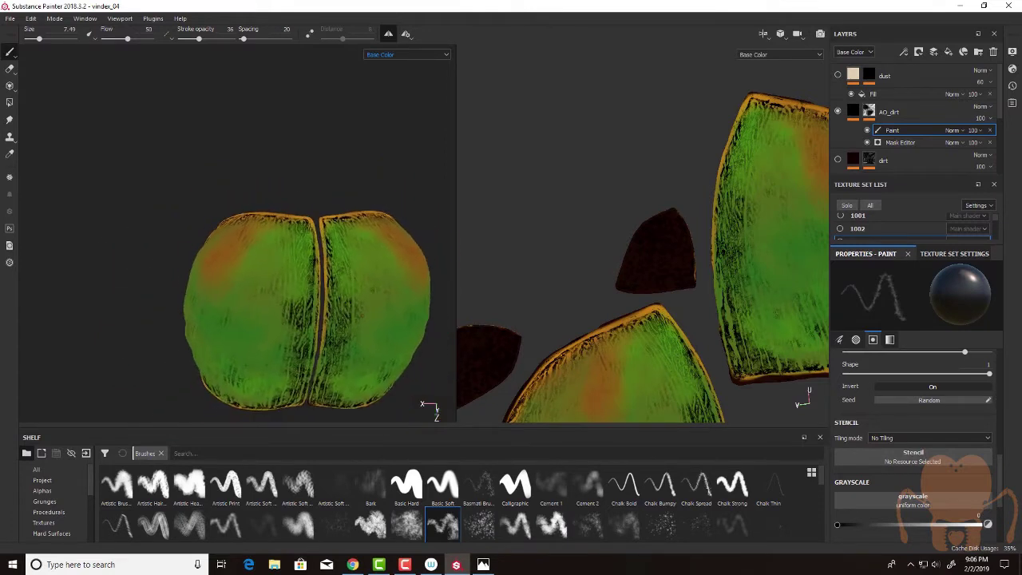
{"action": "left_click_drag", "start_coordinate": [212, 388], "coordinate": [209, 279], "text": "alt"}
{"action": "right_click_drag", "start_coordinate": [322, 274], "coordinate": [344, 266], "text": "alt"}
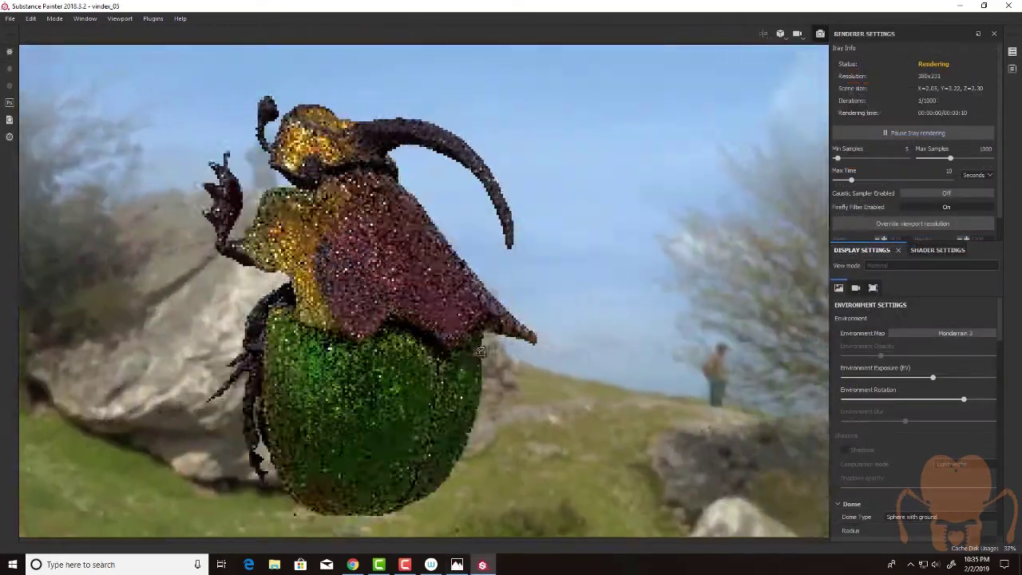
Examine the Iray render of the whole beetle from the side and underside, and the head up close.
{"action": "left_click_drag", "start_coordinate": [480, 351], "coordinate": [394, 365], "text": "alt"}
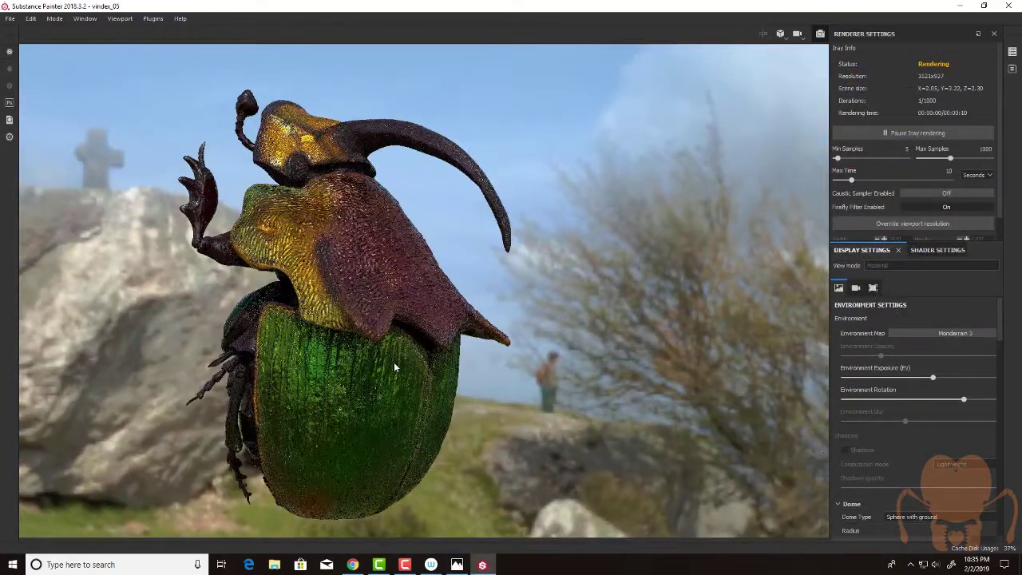
{"action": "middle_click_drag", "start_coordinate": [394, 365], "coordinate": [466, 360], "text": "alt"}
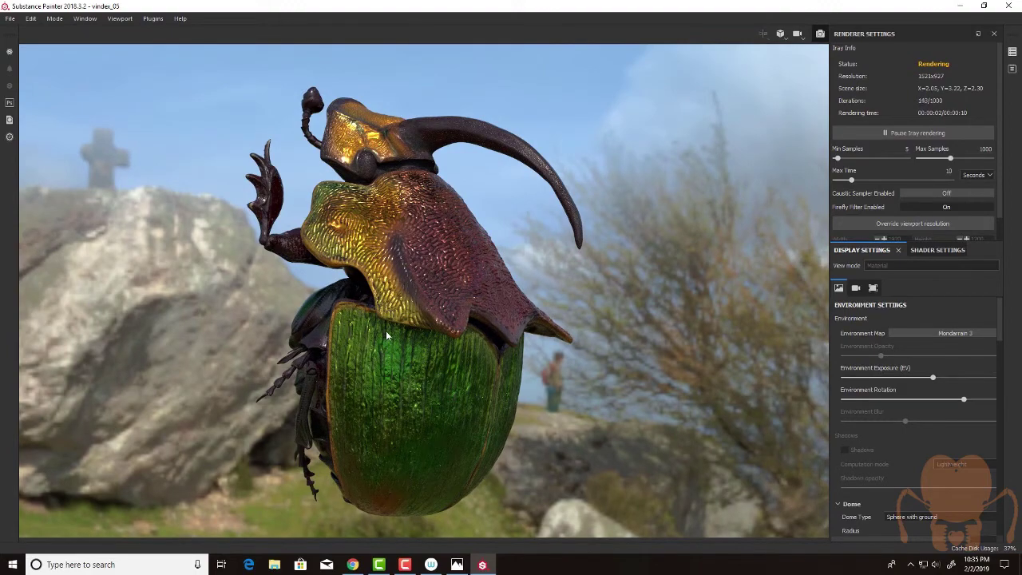
{"action": "left_click_drag", "start_coordinate": [407, 329], "coordinate": [511, 312], "text": "alt"}
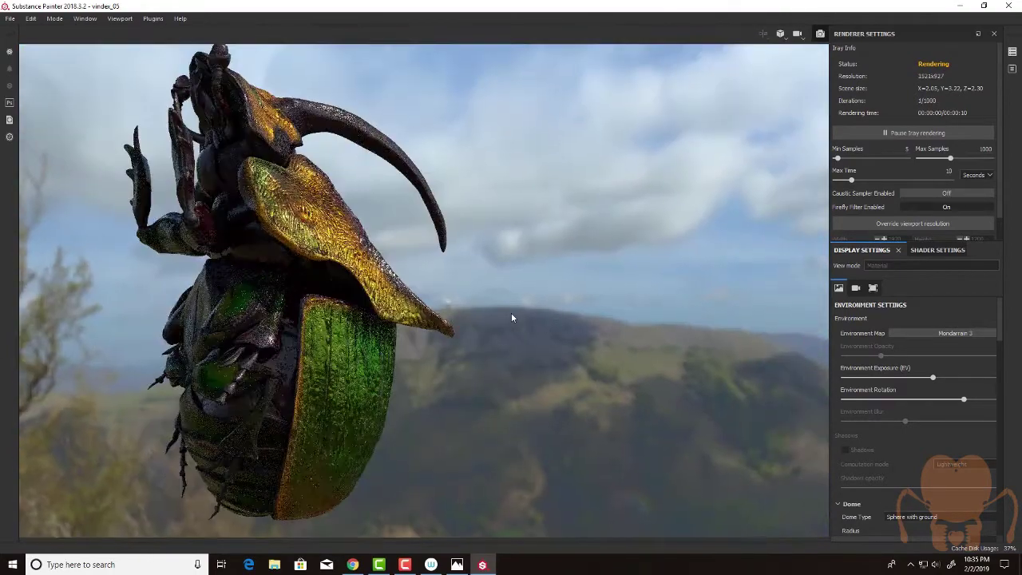
{"action": "middle_click_drag", "start_coordinate": [429, 287], "coordinate": [509, 411], "text": "alt"}
{"action": "left_click_drag", "start_coordinate": [509, 411], "coordinate": [607, 427], "text": "alt"}
{"action": "right_click_drag", "start_coordinate": [607, 427], "coordinate": [620, 444], "text": "alt"}
{"action": "middle_click_drag", "start_coordinate": [493, 300], "coordinate": [466, 404], "text": "alt"}
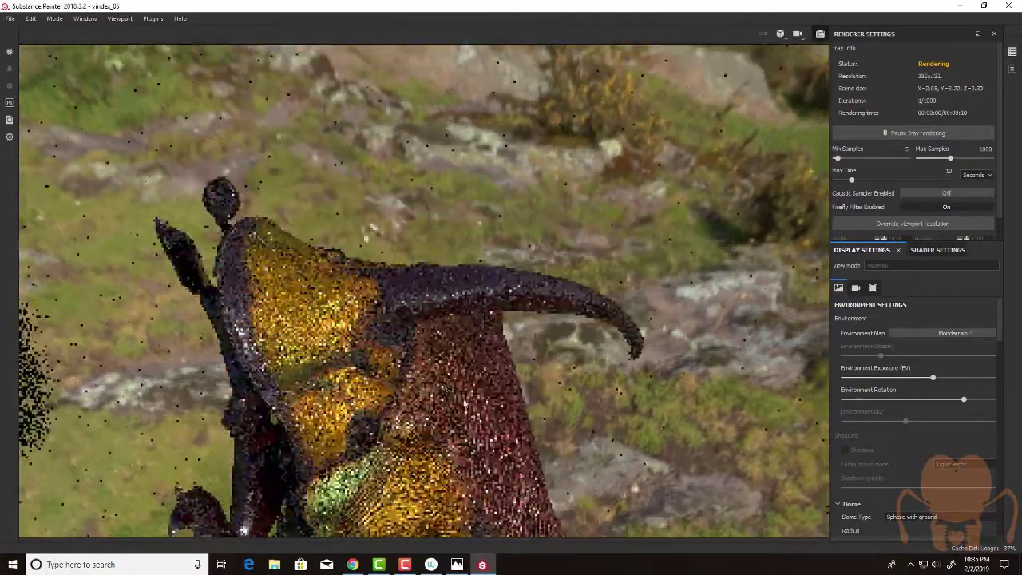
{"action": "right_click_drag", "start_coordinate": [445, 384], "coordinate": [421, 367], "text": "alt"}
{"action": "left_click_drag", "start_coordinate": [421, 366], "coordinate": [389, 320], "text": "alt"}
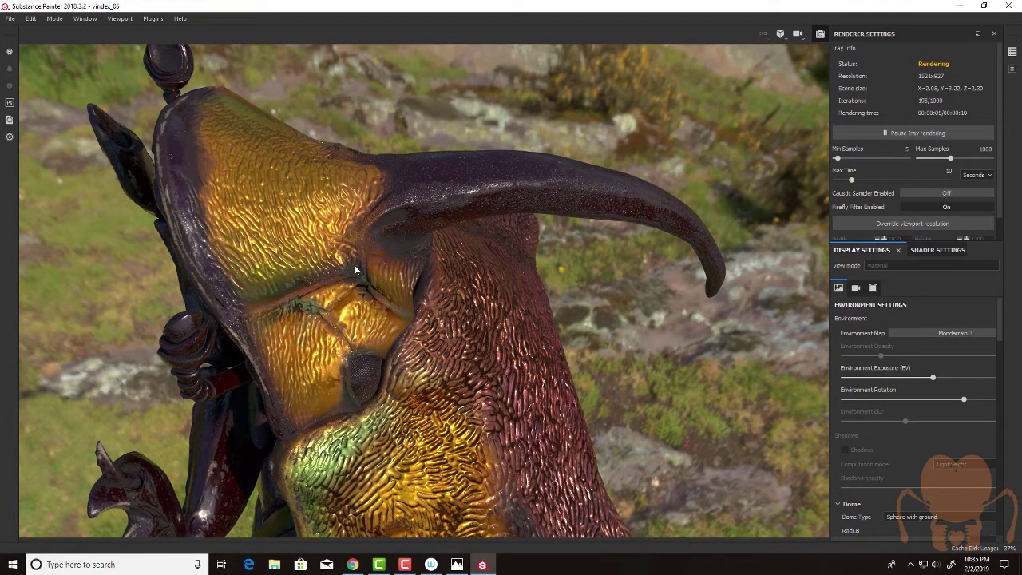
Examine the horn, eye, thorax shield and wing cover surfaces up close in the Iray render.
{"action": "left_click_drag", "start_coordinate": [550, 211], "coordinate": [528, 339], "text": "alt"}
{"action": "middle_click_drag", "start_coordinate": [529, 339], "coordinate": [455, 430], "text": "alt"}
{"action": "right_click_drag", "start_coordinate": [455, 430], "coordinate": [487, 298], "text": "alt"}
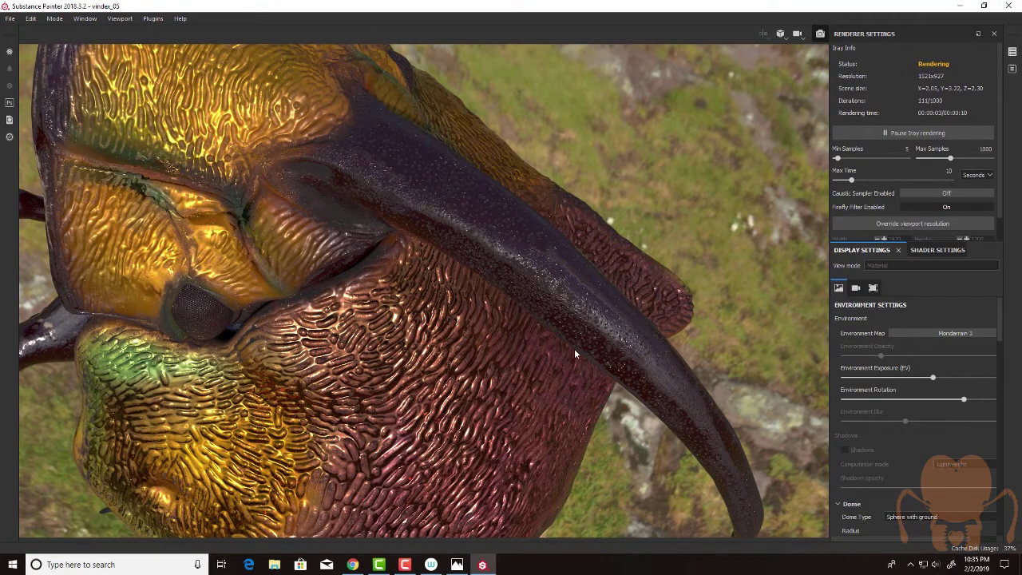
{"action": "left_click_drag", "start_coordinate": [557, 350], "coordinate": [573, 284], "text": "alt"}
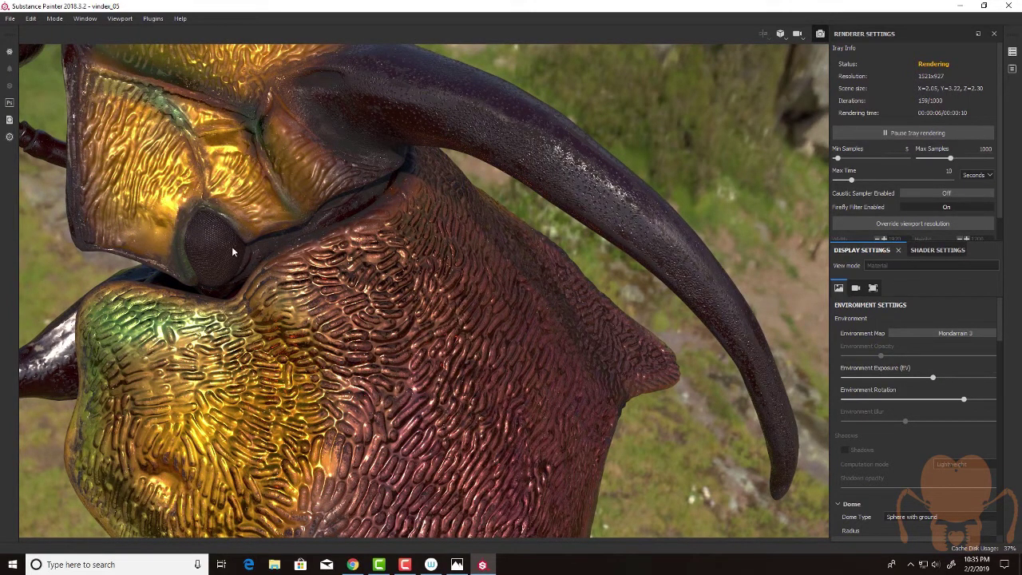
{"action": "left_click_drag", "start_coordinate": [231, 250], "coordinate": [144, 228], "text": "alt"}
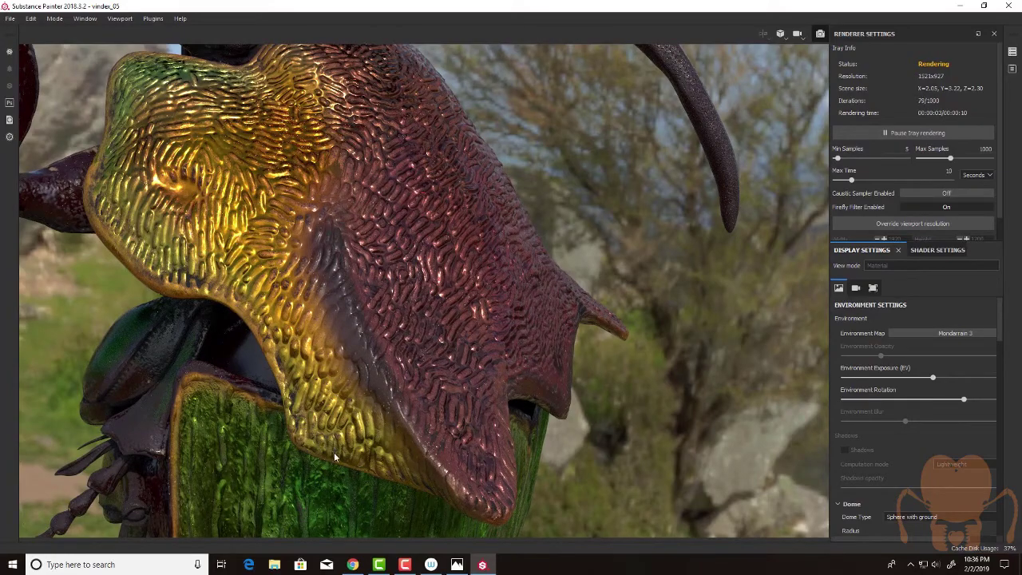
{"action": "left_click_drag", "start_coordinate": [404, 461], "coordinate": [297, 351], "text": "alt"}
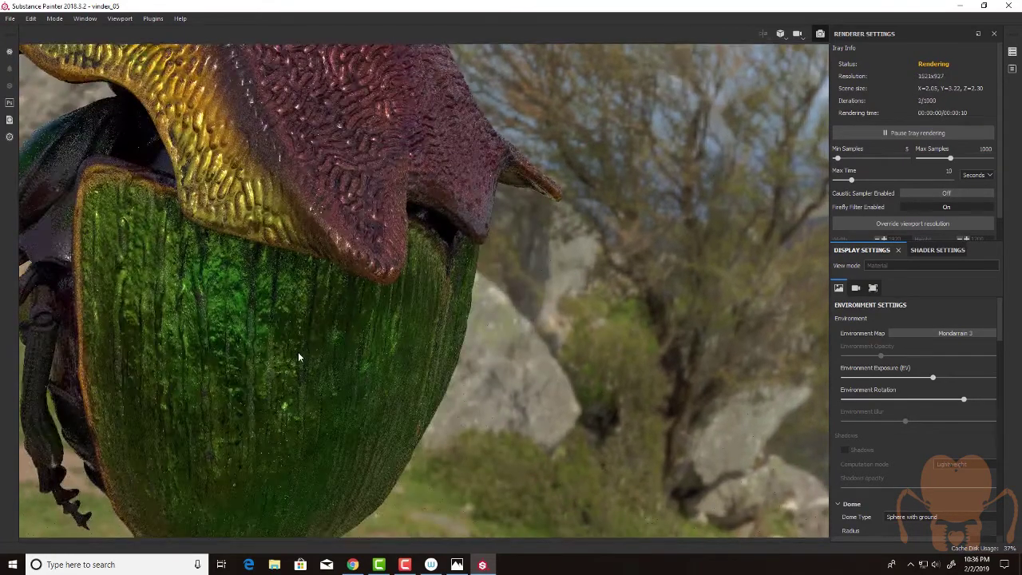
{"action": "left_click_drag", "start_coordinate": [269, 314], "coordinate": [407, 526], "text": "alt"}
{"action": "middle_click_drag", "start_coordinate": [329, 300], "coordinate": [391, 406], "text": "alt"}
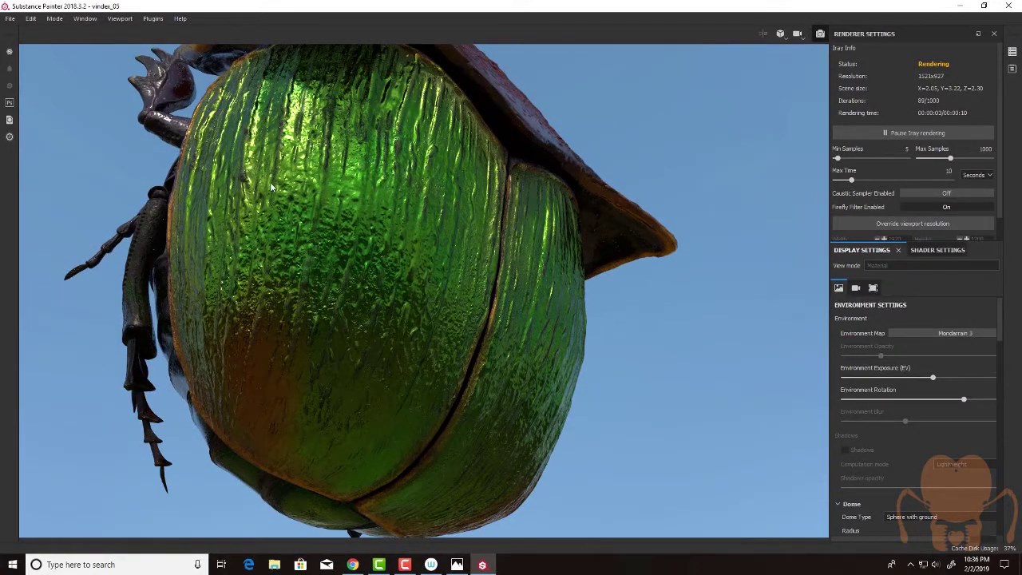
{"action": "mouse_move", "coordinate": [284, 247]}
{"action": "left_mouse_down", "text": "alt"}
{"action": "mouse_move", "coordinate": [337, 257]}
{"action": "mouse_move", "coordinate": [256, 308]}
{"action": "mouse_move", "coordinate": [368, 340]}
{"action": "left_mouse_up", "text": "alt"}
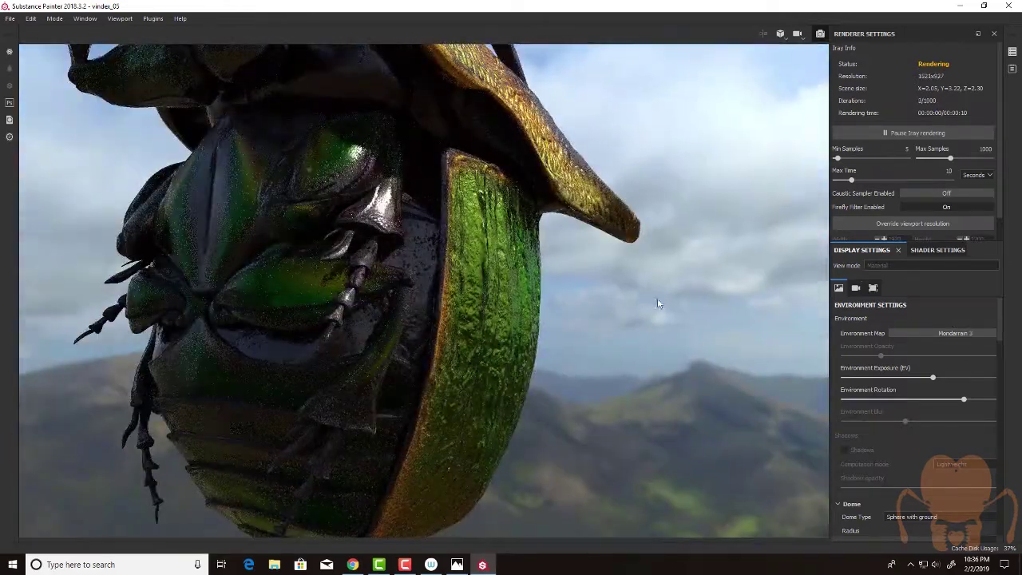
Rotate the environment lighting to brighten the beetle's underside, and review the mouthparts, legs, belly and back in the render.
{"action": "left_click_drag", "start_coordinate": [962, 399], "coordinate": [920, 402]}
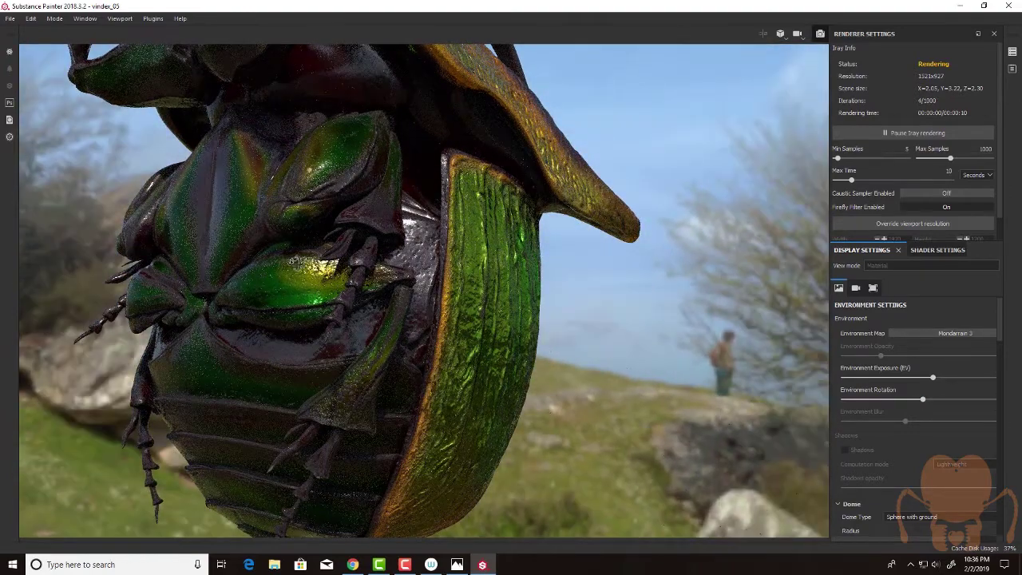
{"action": "left_click_drag", "start_coordinate": [302, 264], "coordinate": [405, 292], "text": "alt"}
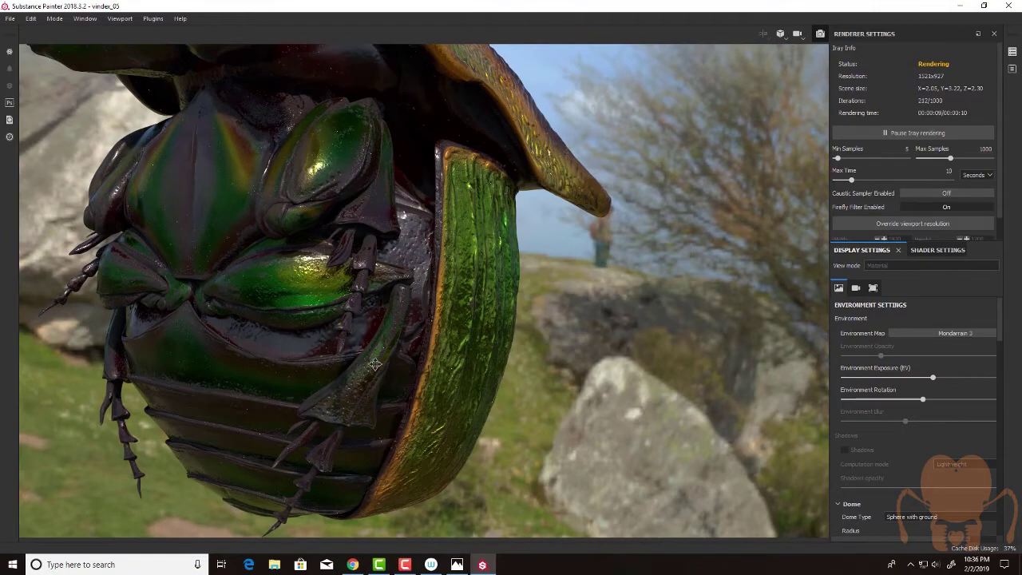
{"action": "left_click_drag", "start_coordinate": [369, 359], "coordinate": [370, 302], "text": "alt"}
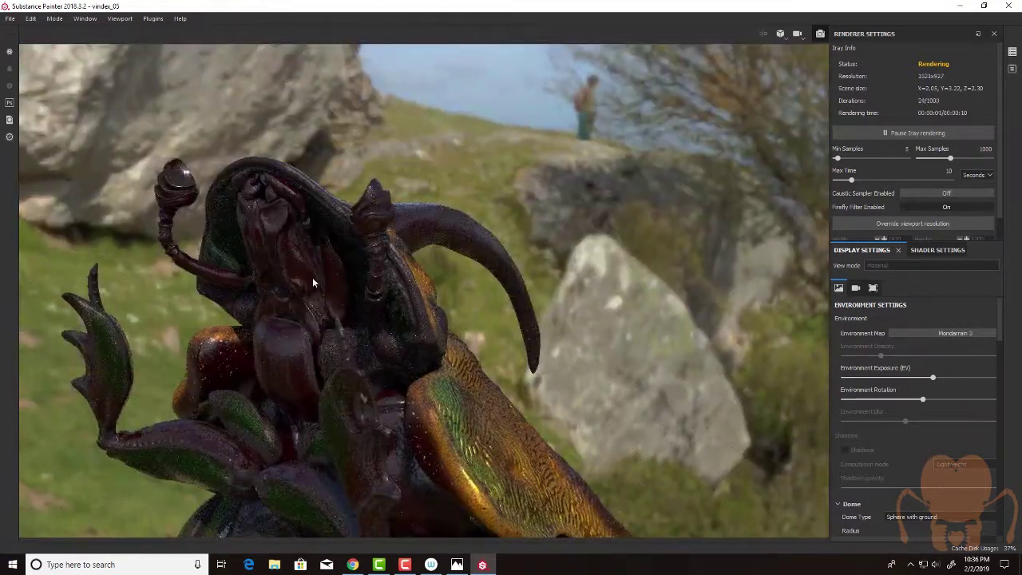
{"action": "left_click_drag", "start_coordinate": [312, 281], "coordinate": [308, 334], "text": "alt"}
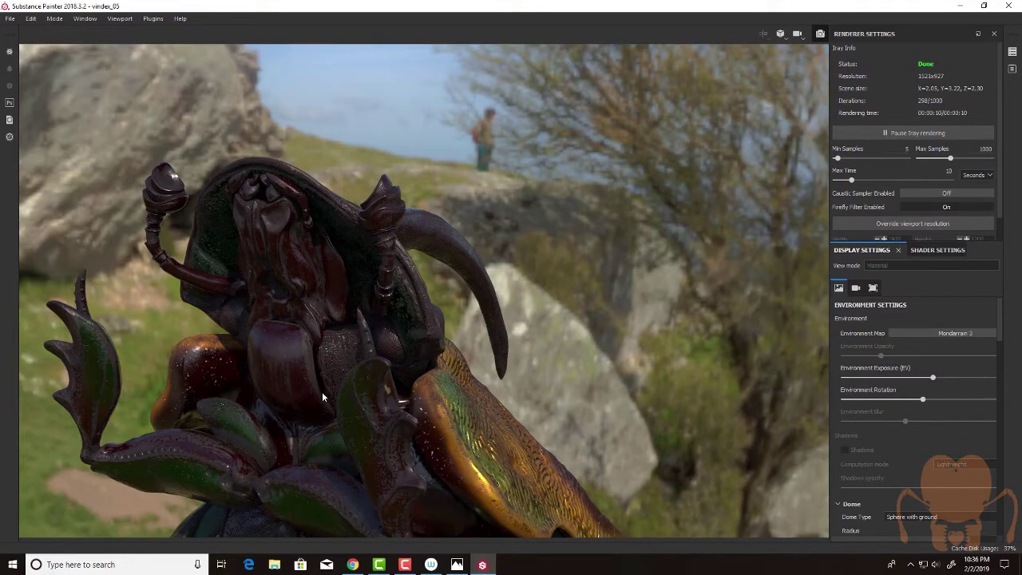
{"action": "left_click_drag", "start_coordinate": [315, 418], "coordinate": [338, 183], "text": "alt"}
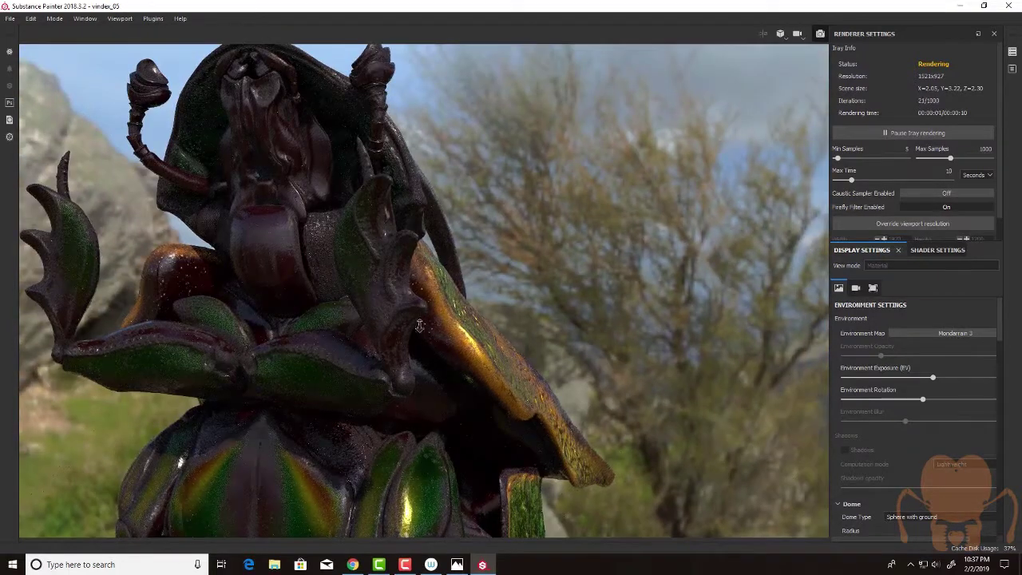
{"action": "left_click_drag", "start_coordinate": [419, 326], "coordinate": [383, 404], "text": "alt"}
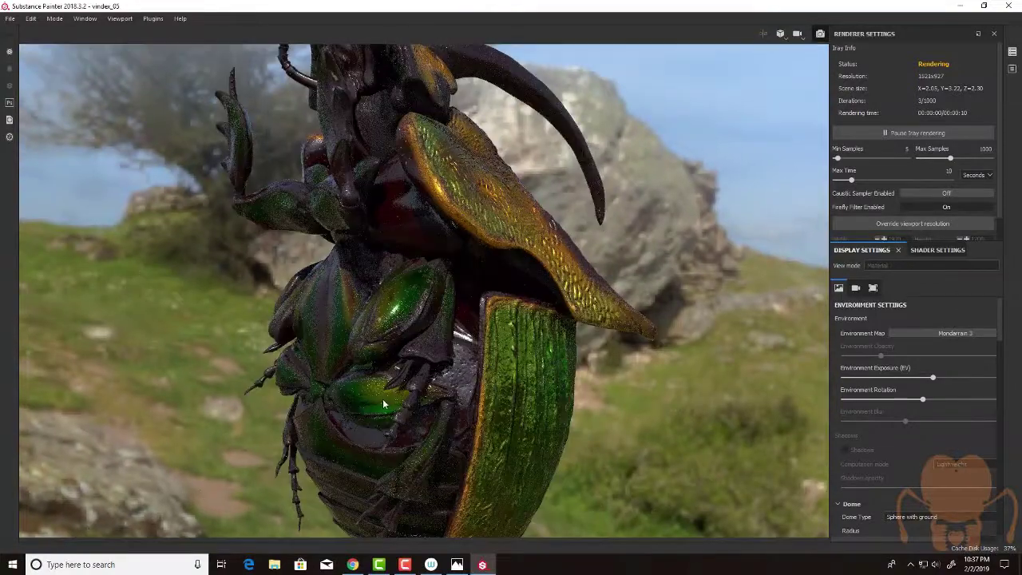
{"action": "middle_click_drag", "start_coordinate": [352, 381], "coordinate": [237, 348], "text": "alt"}
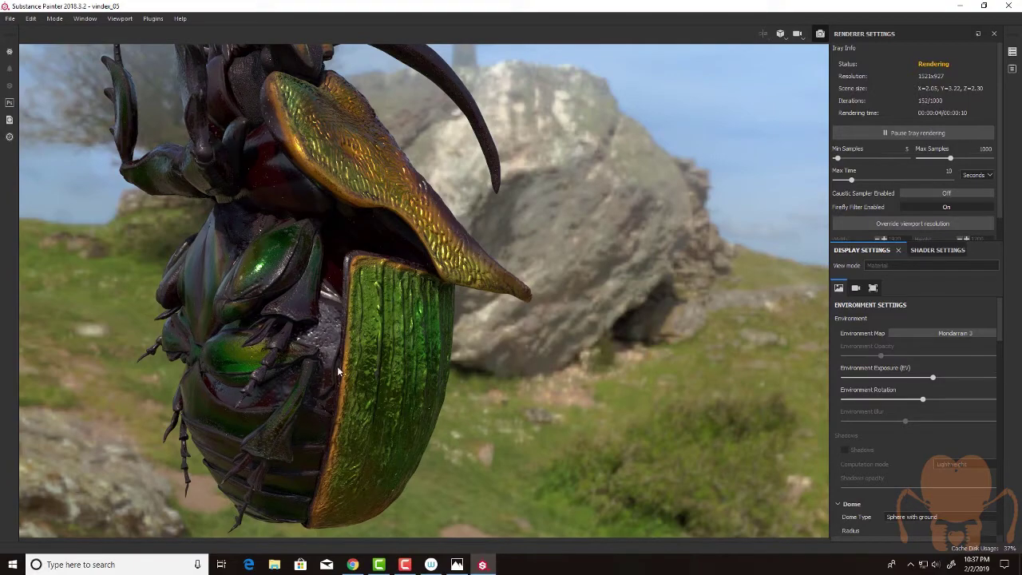
{"action": "left_click_drag", "start_coordinate": [365, 308], "coordinate": [312, 372], "text": "alt"}
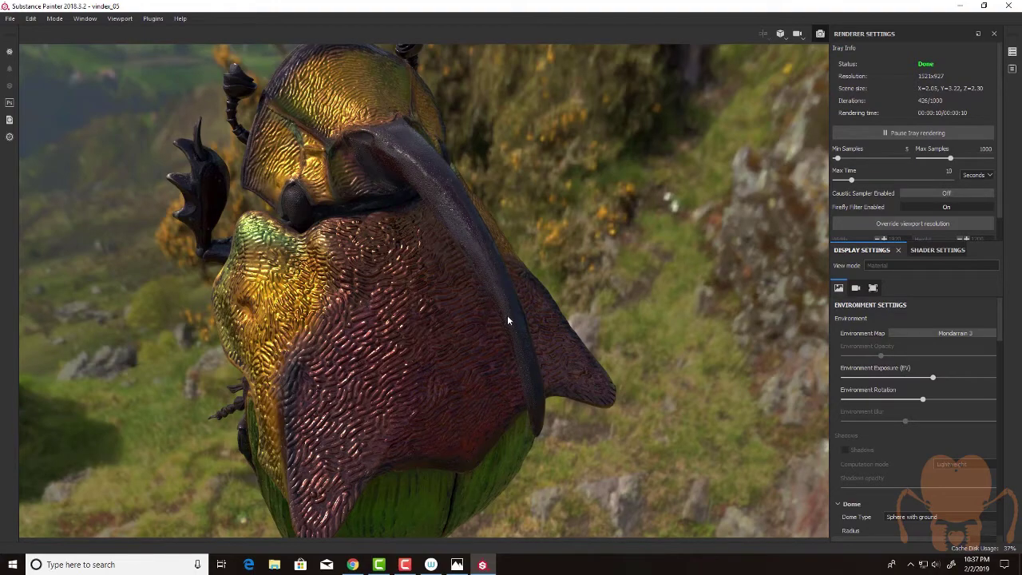
{"action": "left_click_drag", "start_coordinate": [555, 307], "coordinate": [520, 295], "text": "alt"}
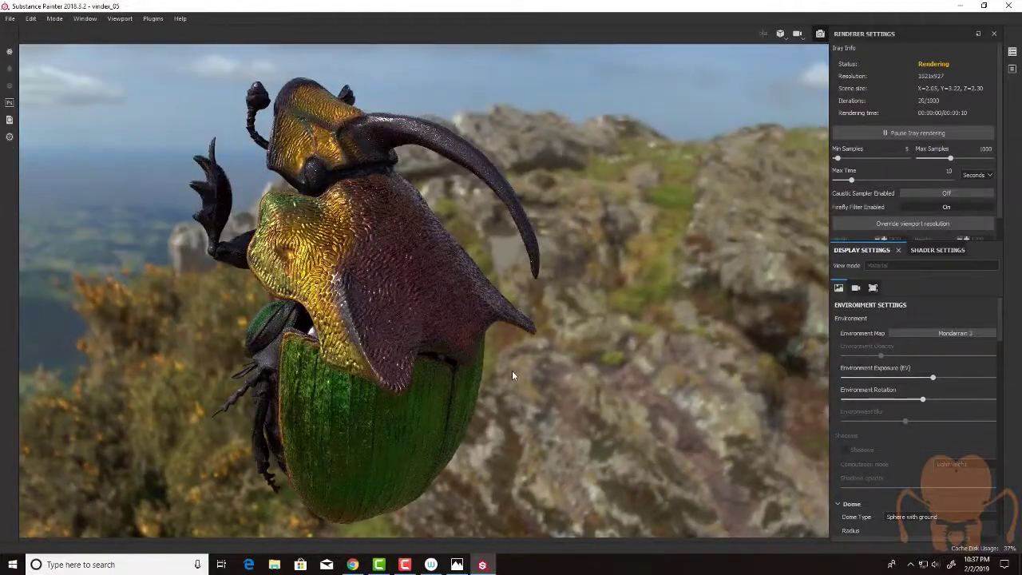